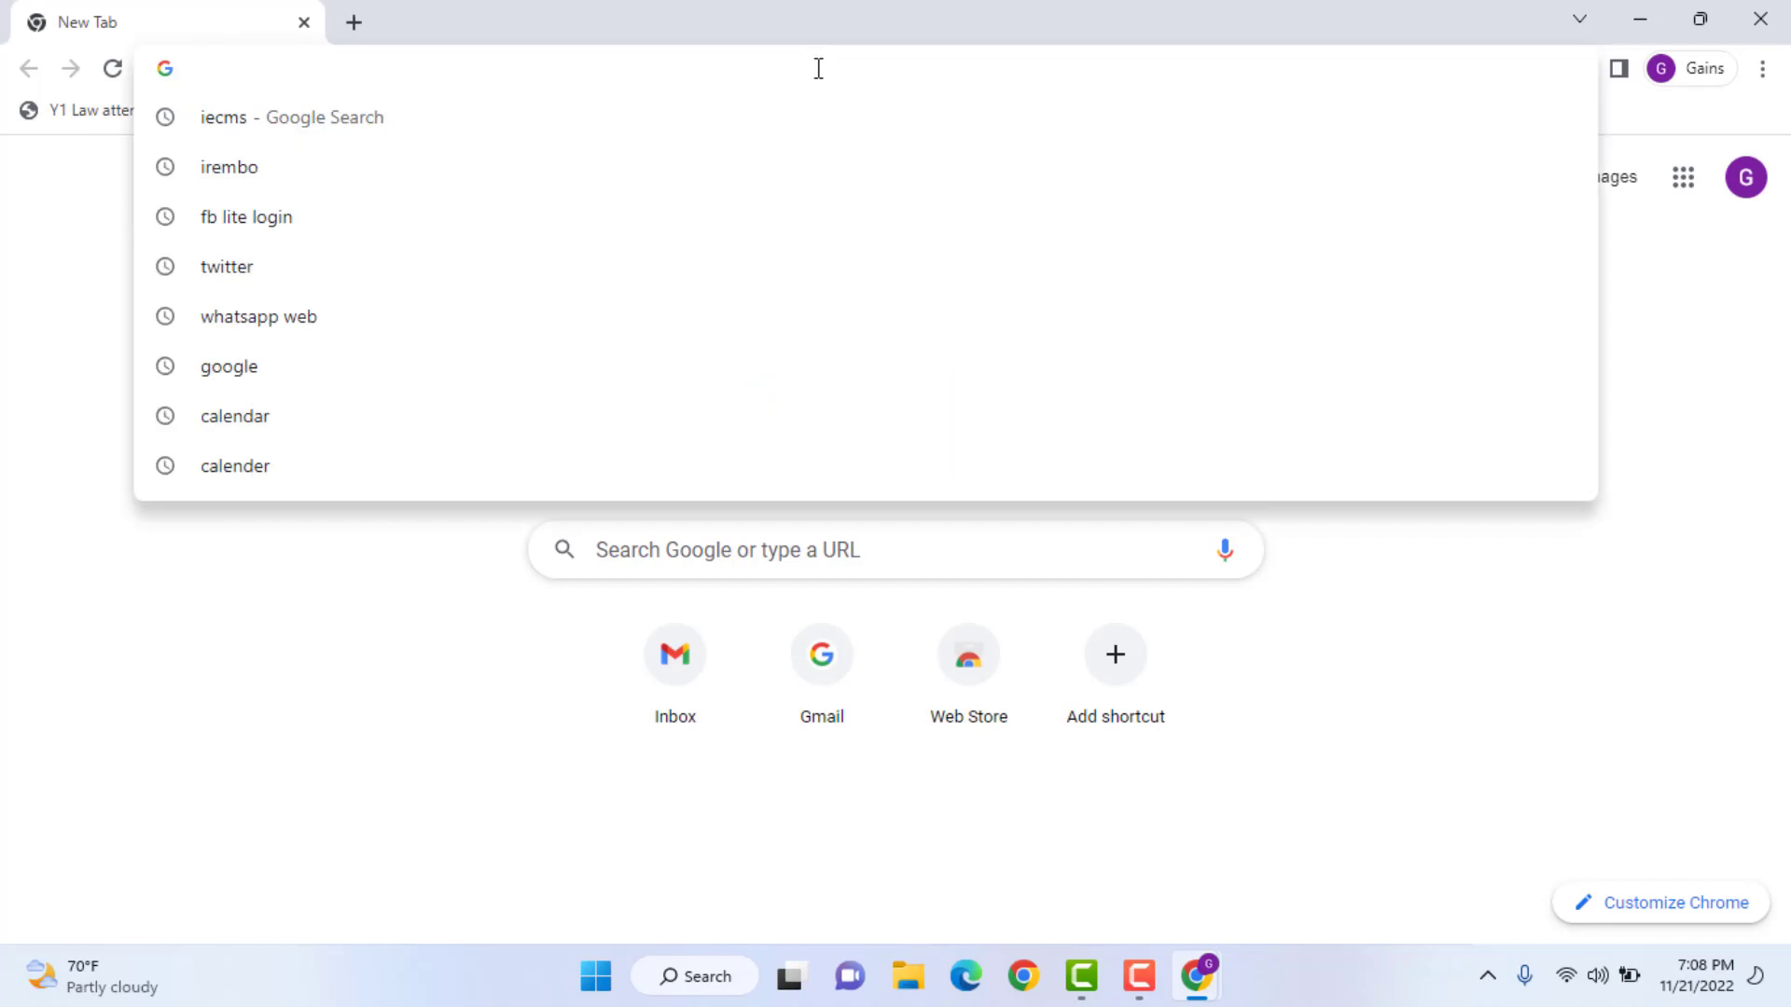
# - Go to Gmail and open Google Drive from the Google apps menu
pyautogui.write('gmail.google.com/mail/u/0/#inbox')
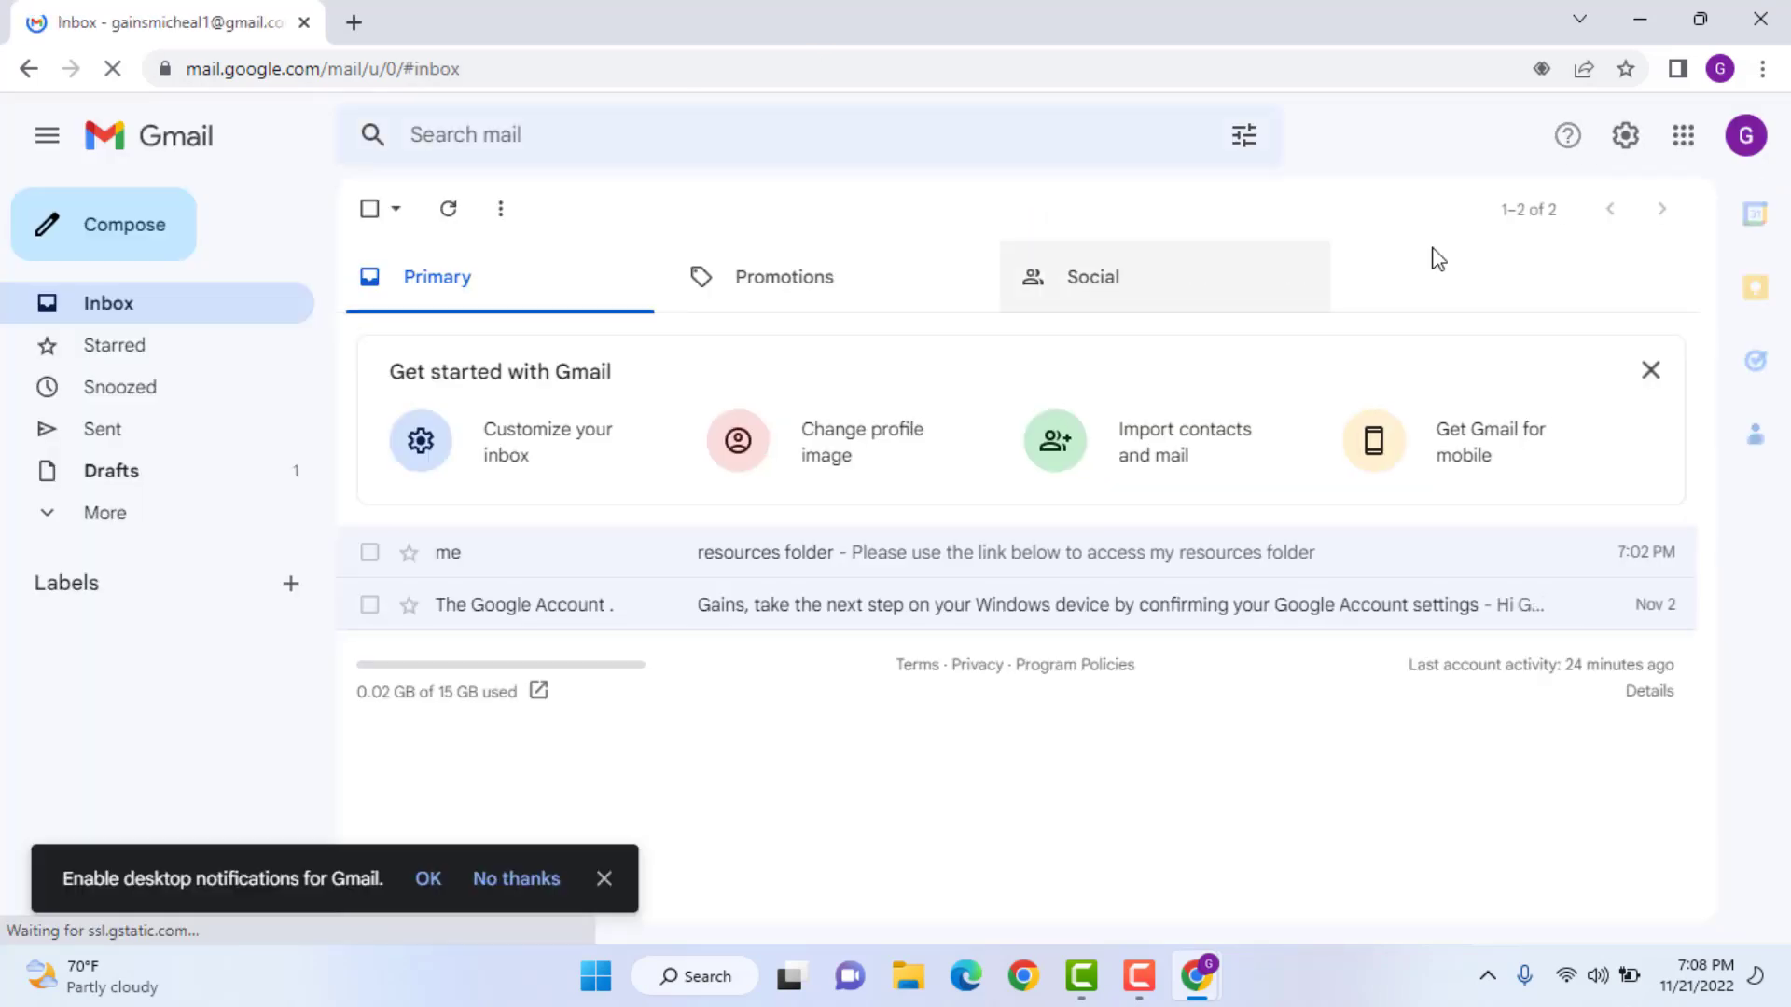
pyautogui.click(1684, 142)
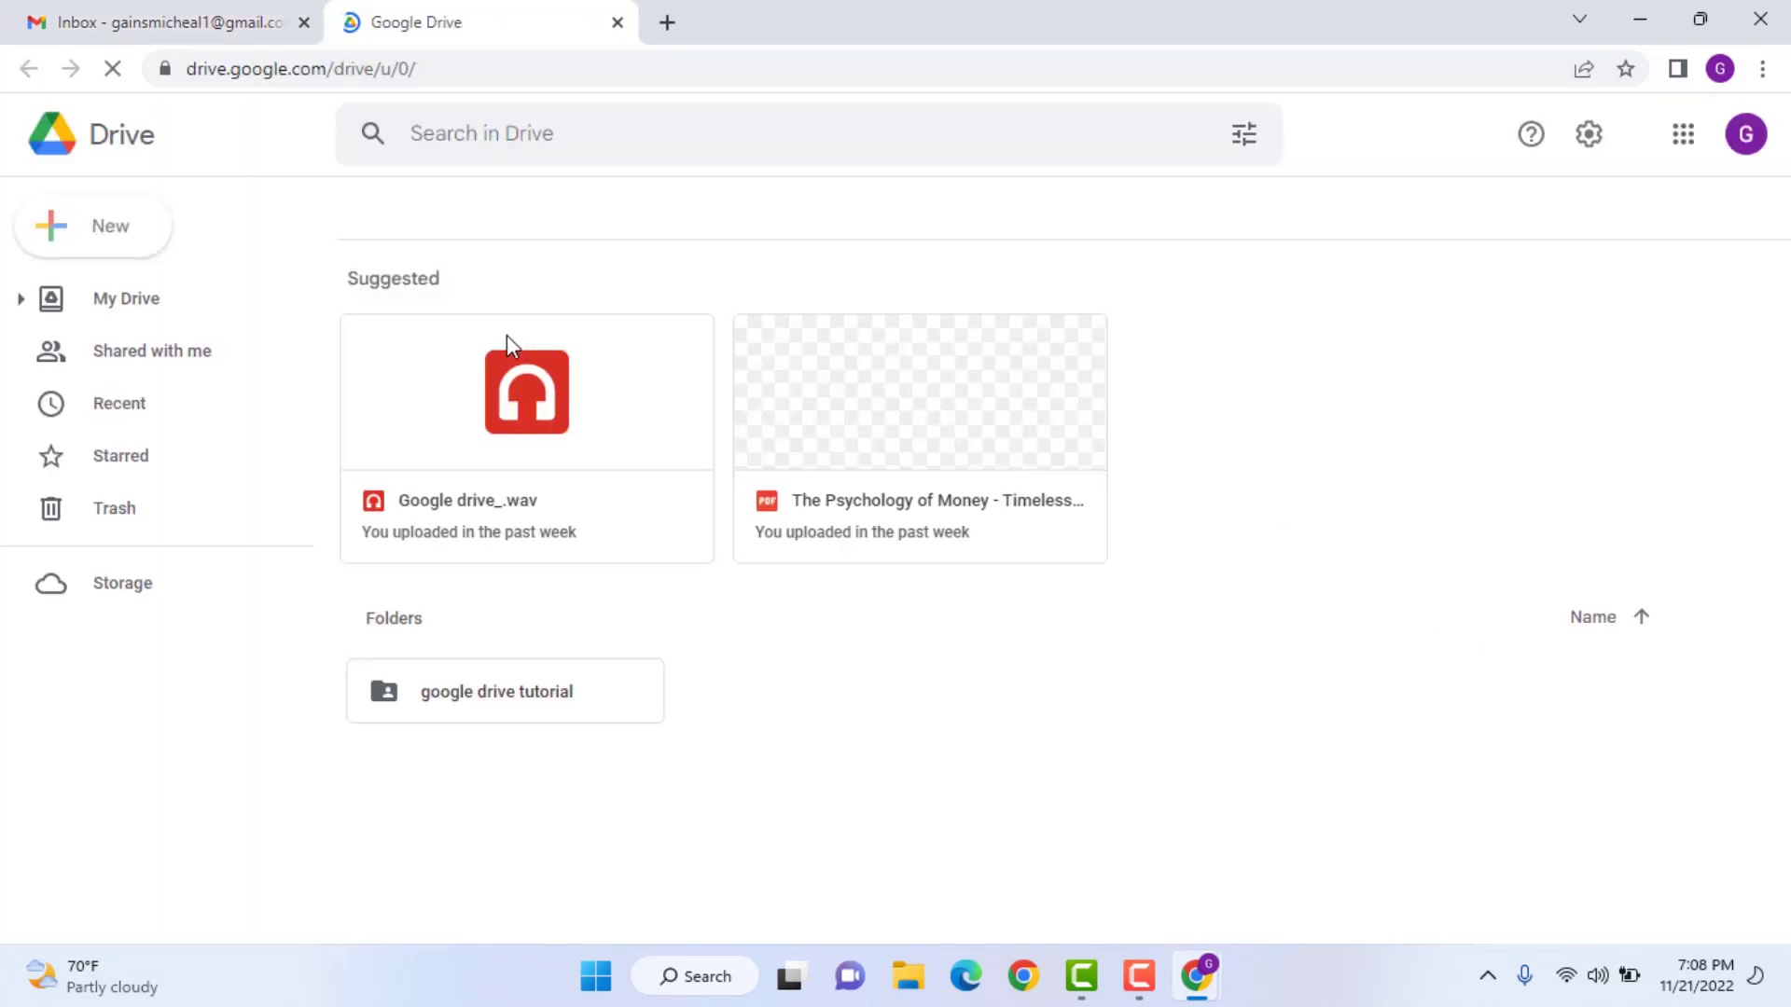
# - Start a folder upload of the Desktop's 'google drive tutorial', cancel it, and reopen New
pyautogui.click(108, 239)
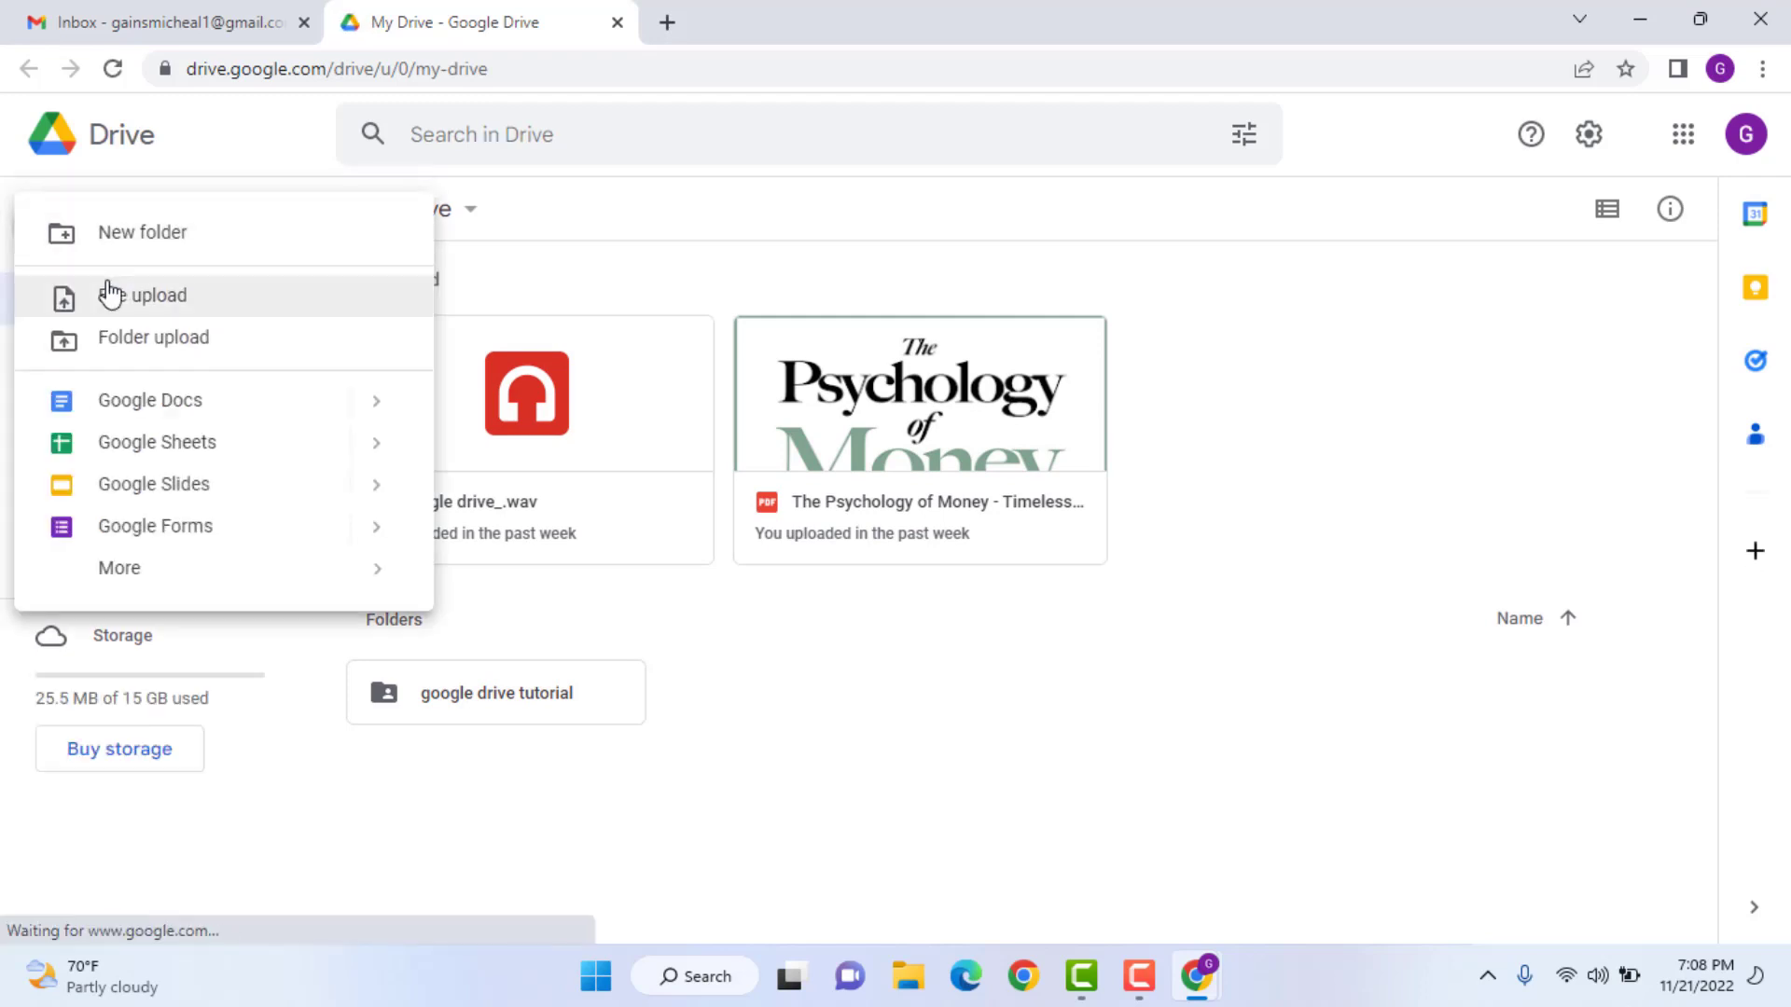
pyautogui.click(136, 339)
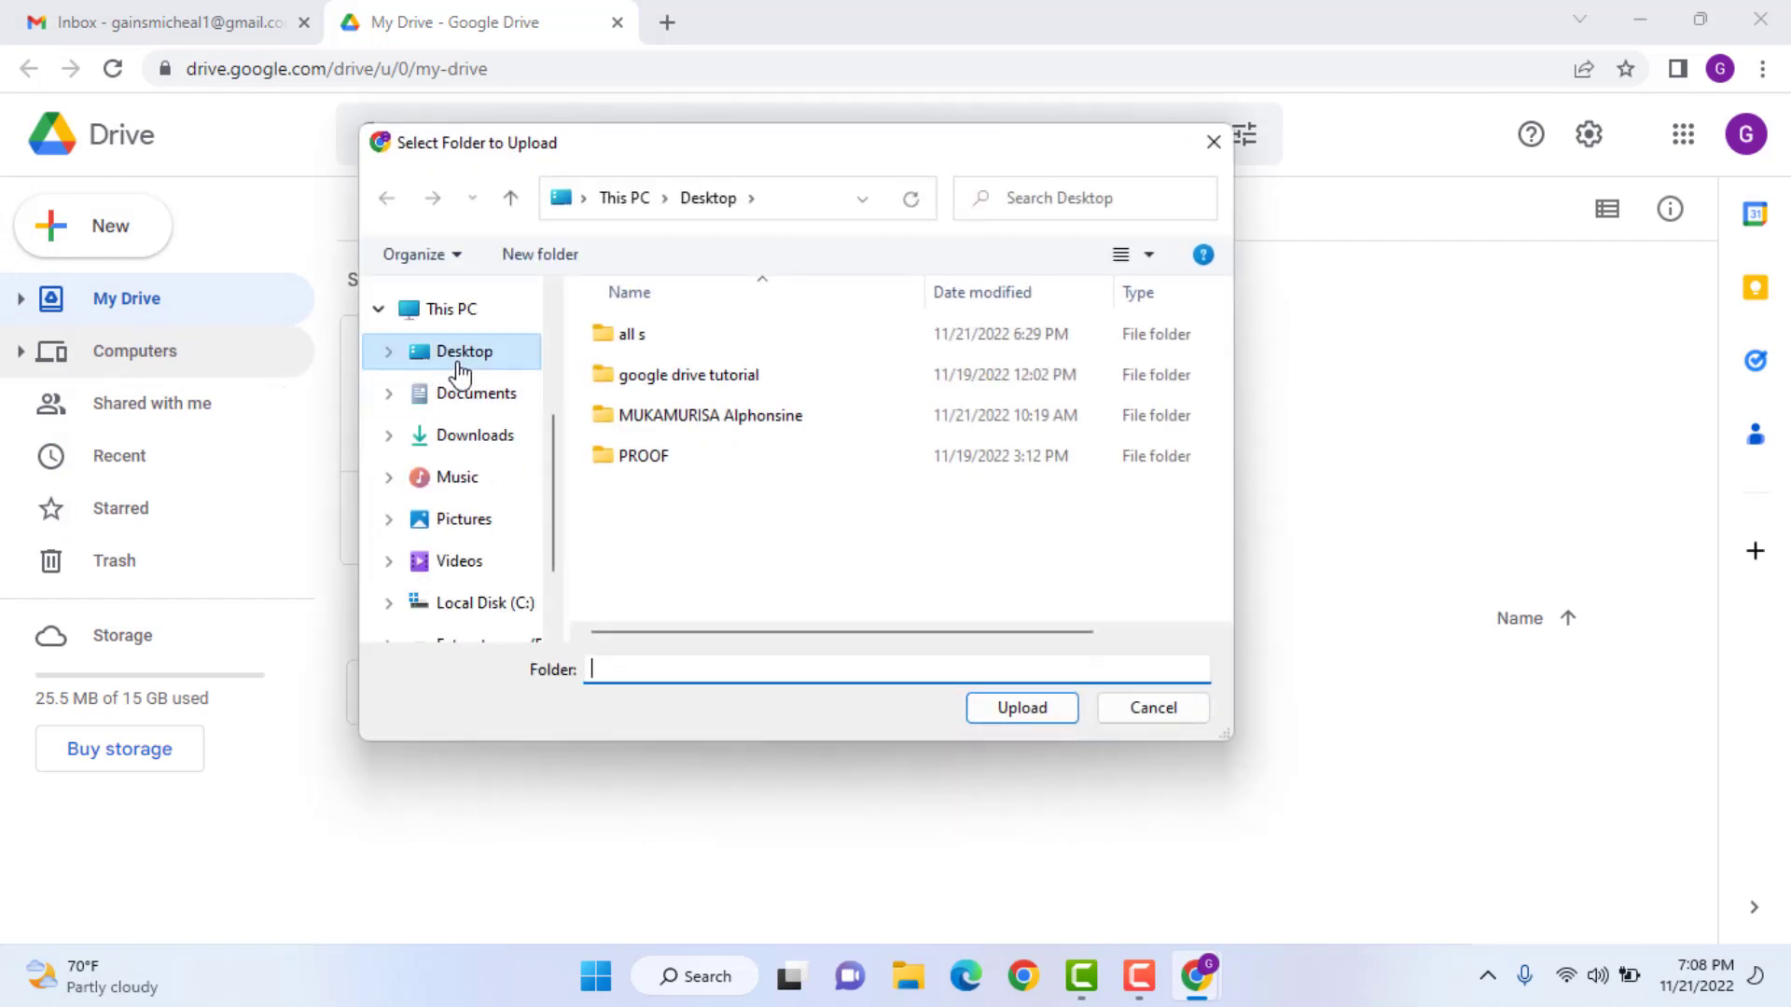
pyautogui.click(460, 368)
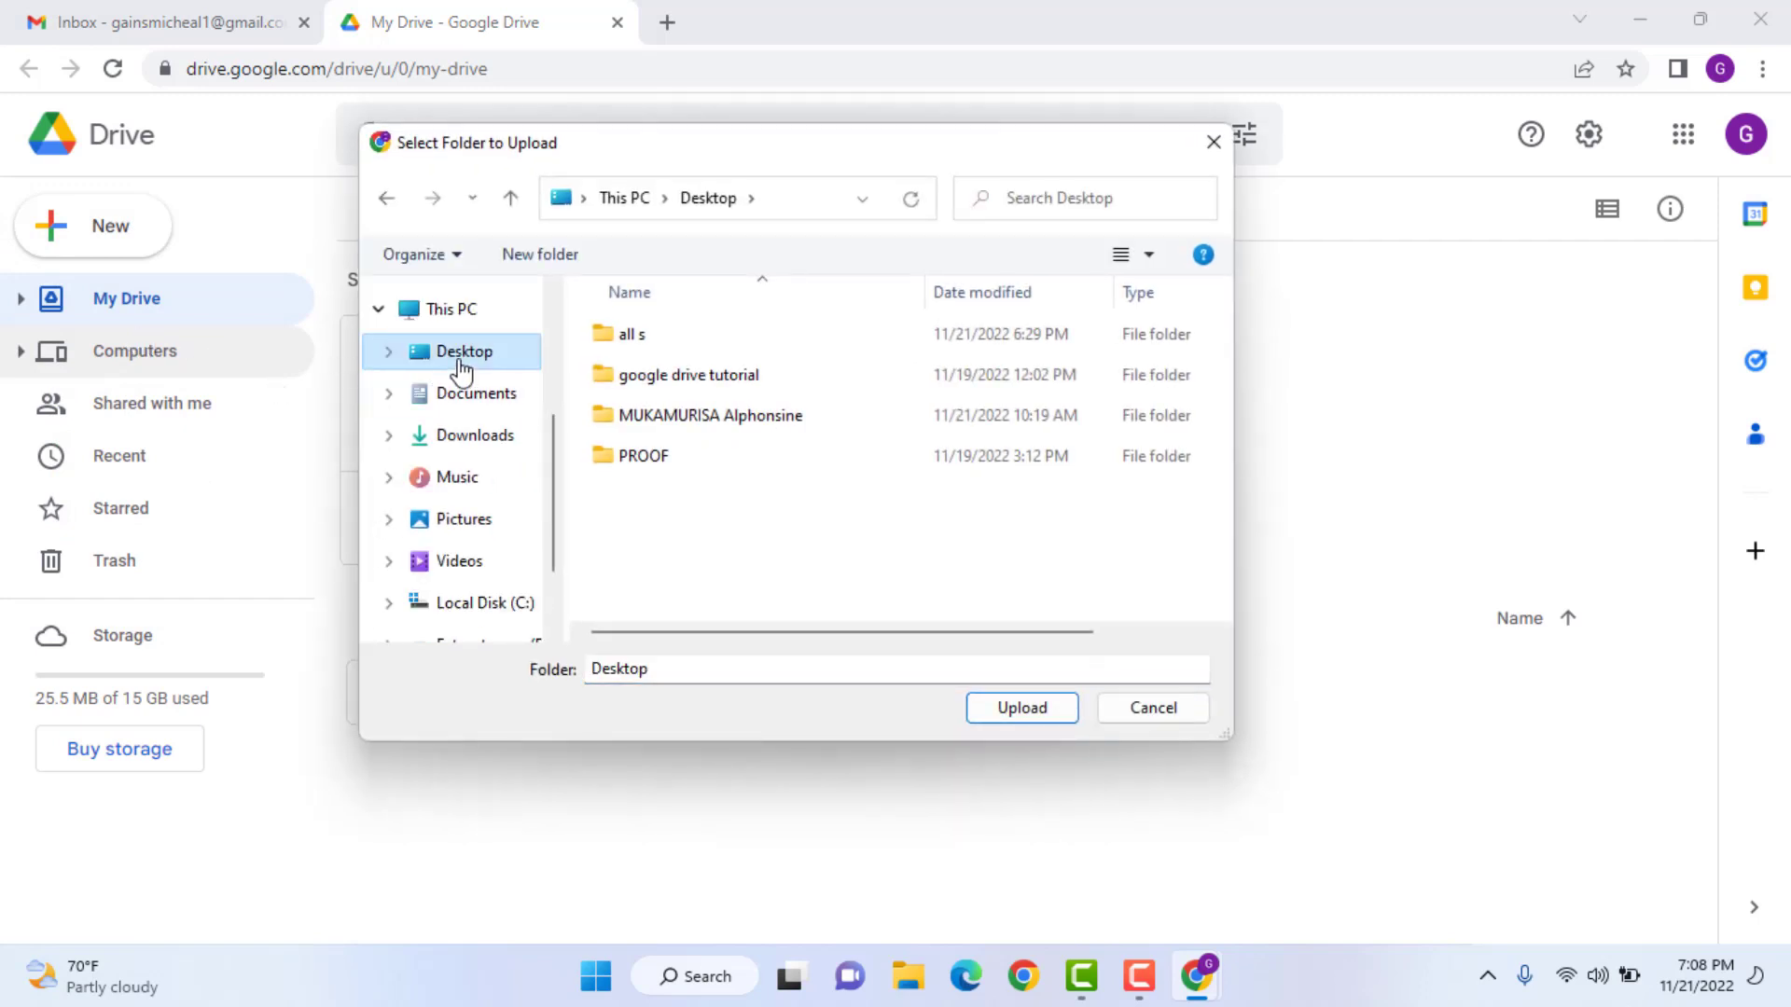
pyautogui.click(651, 378)
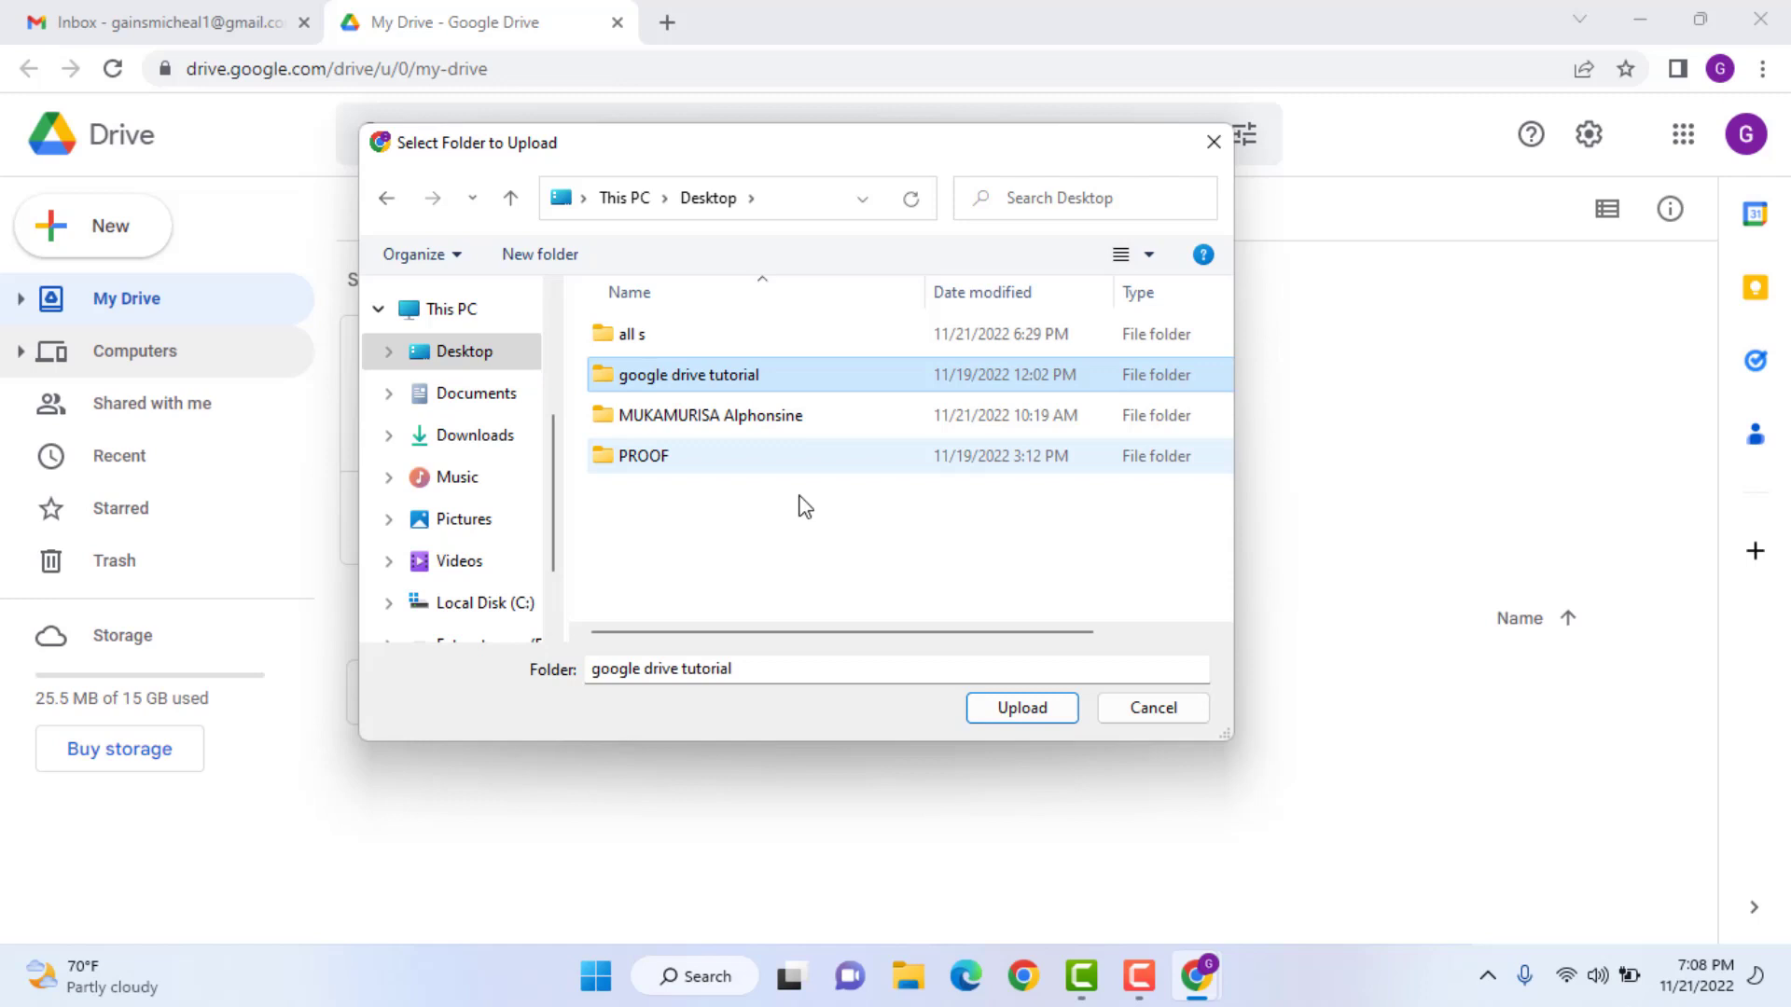
pyautogui.click(1019, 708)
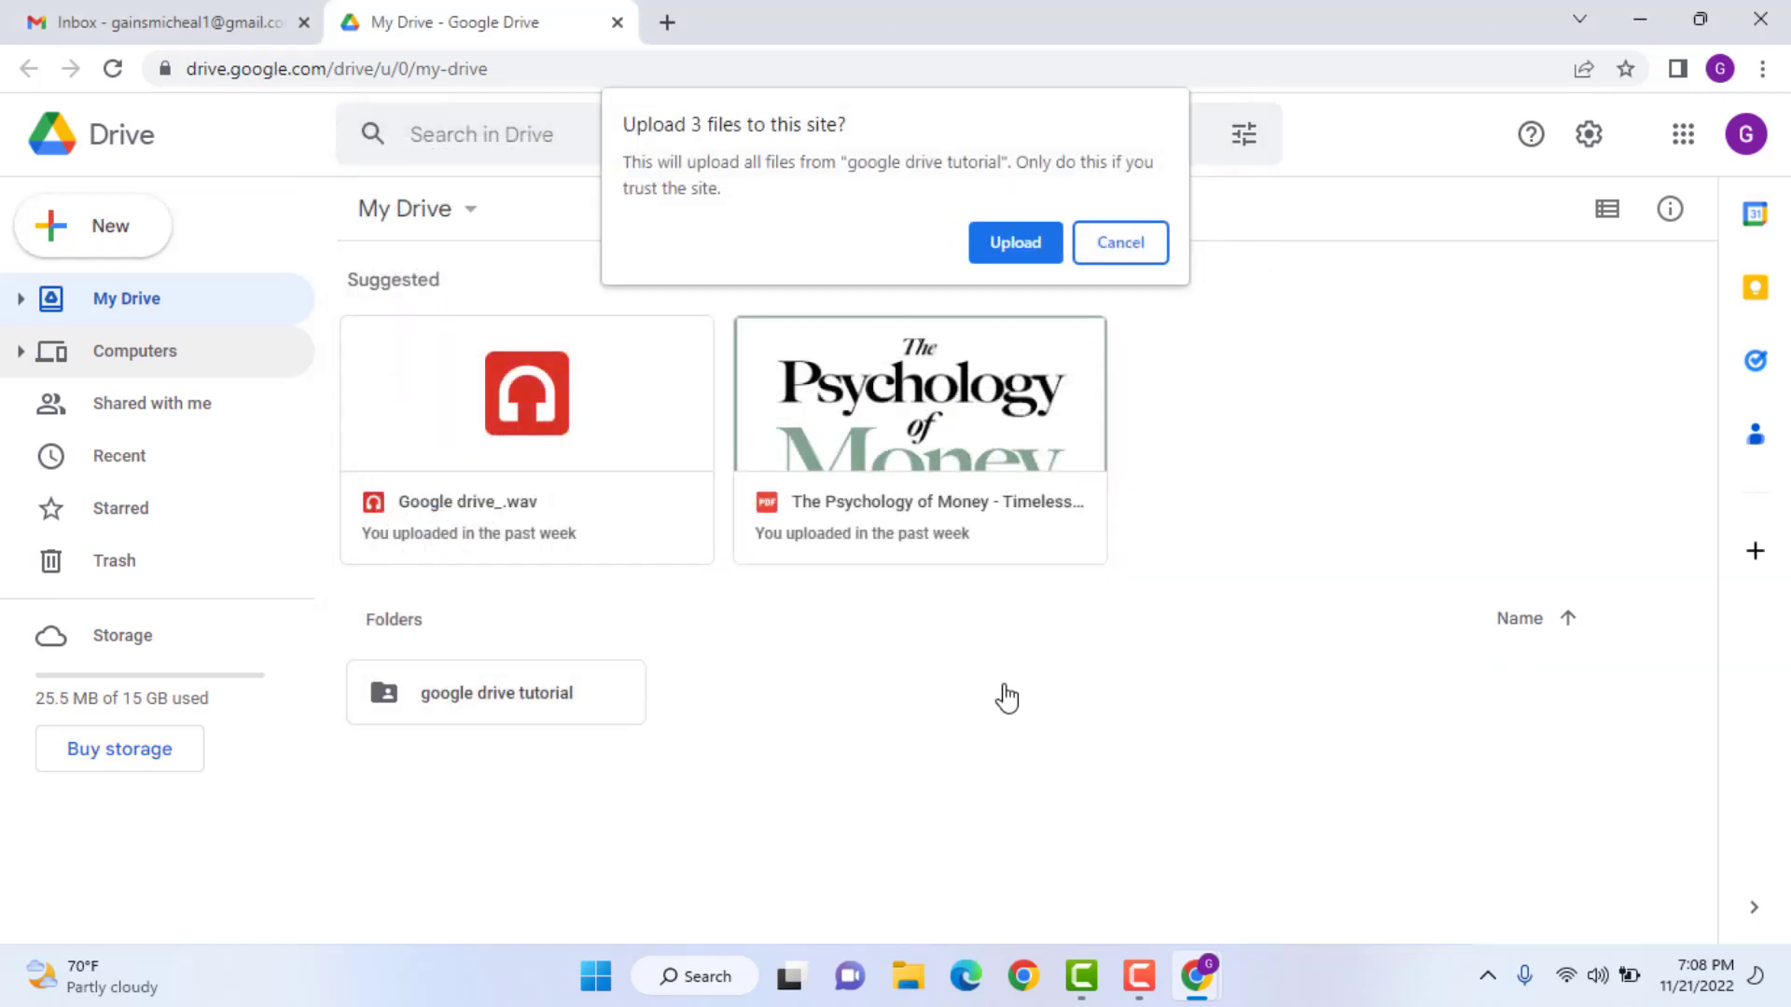
pyautogui.click(1004, 243)
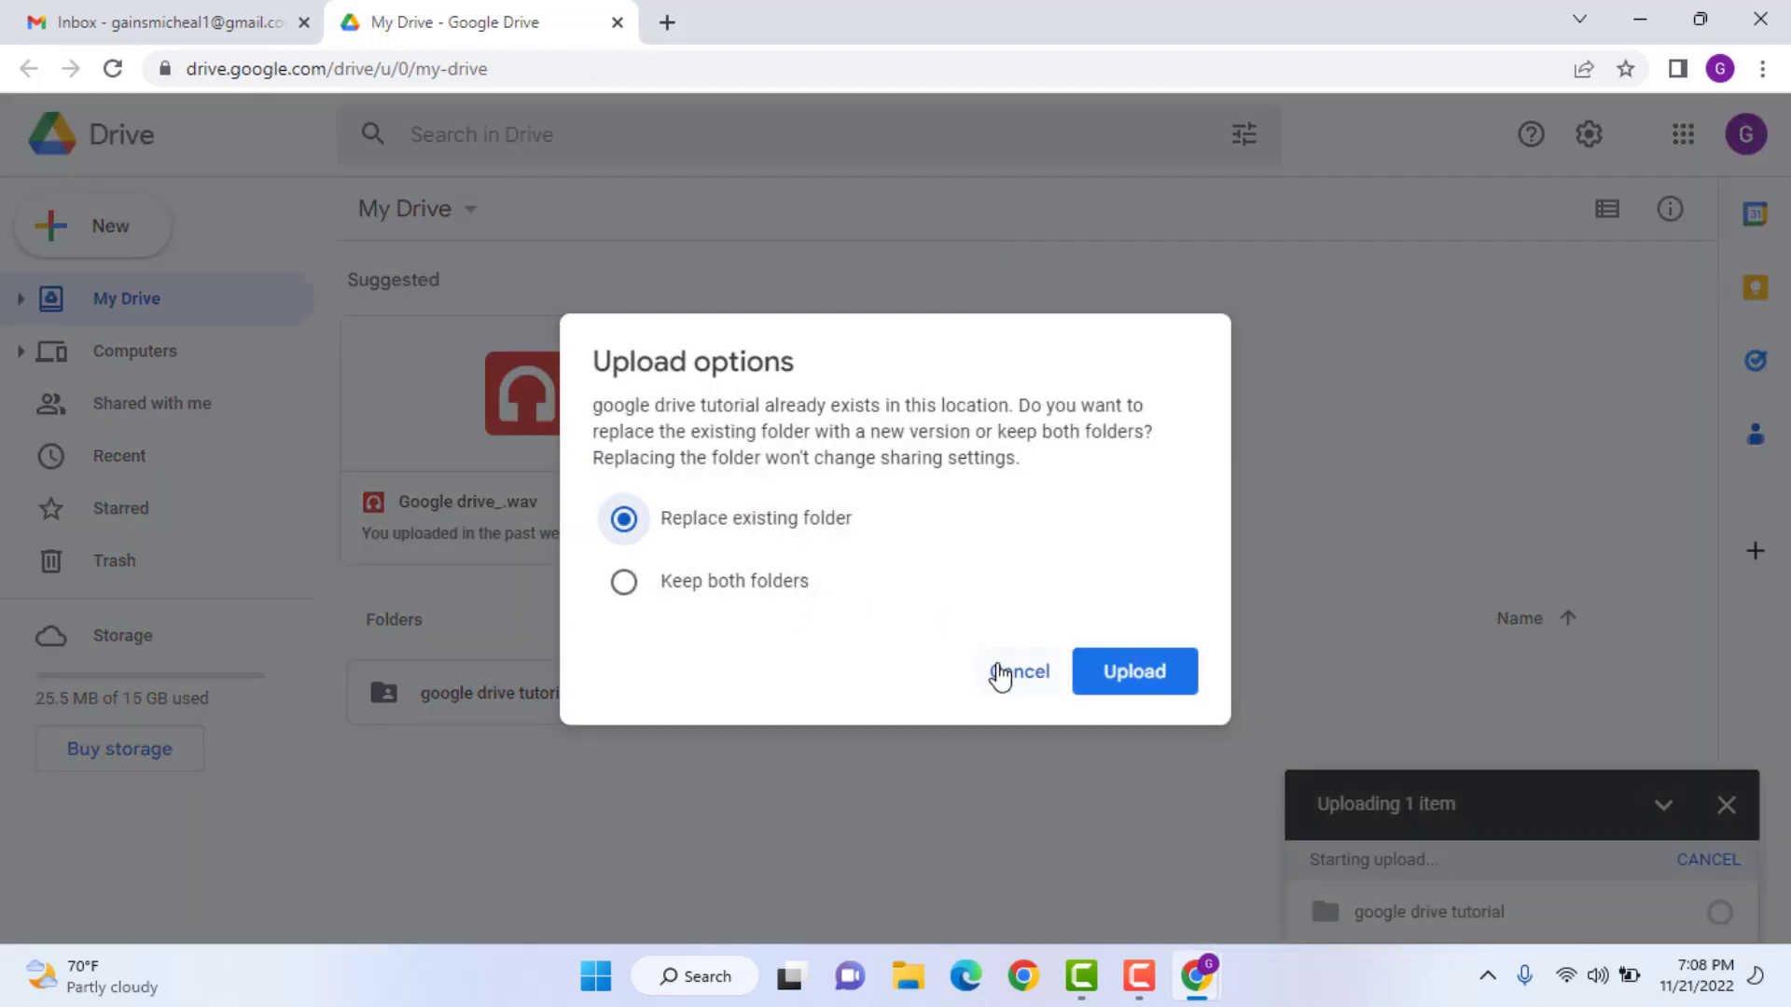
pyautogui.click(1002, 672)
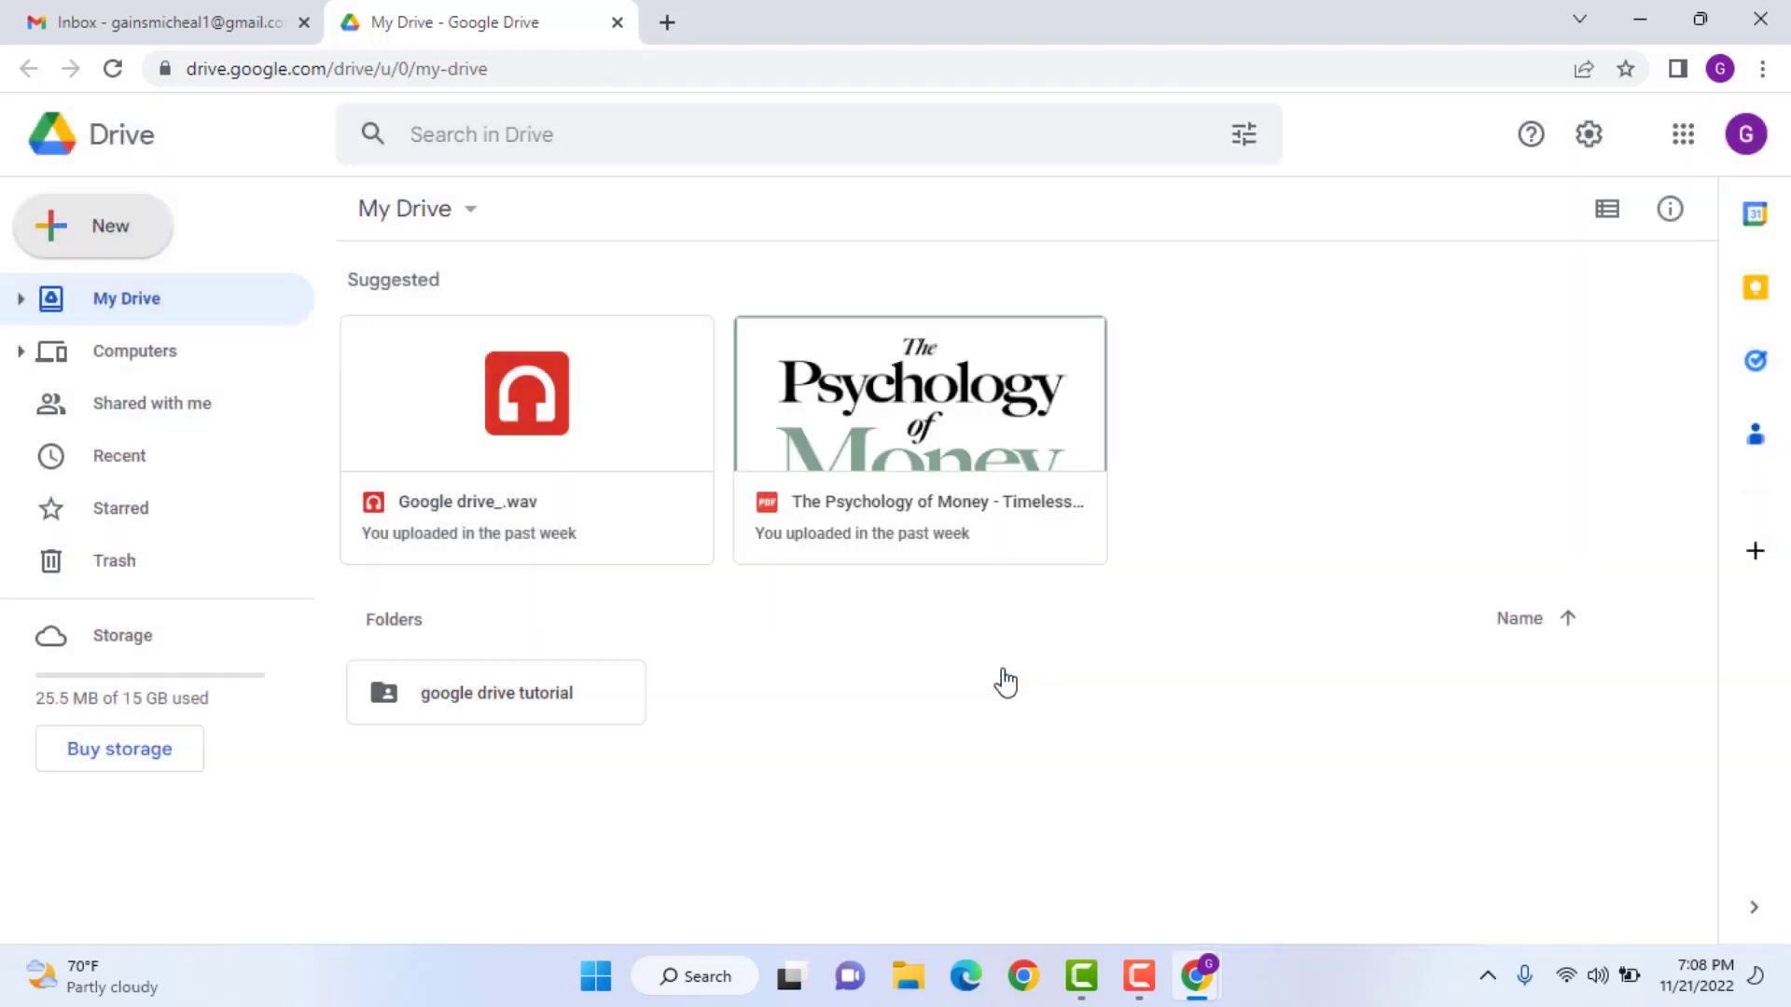
pyautogui.click(122, 246)
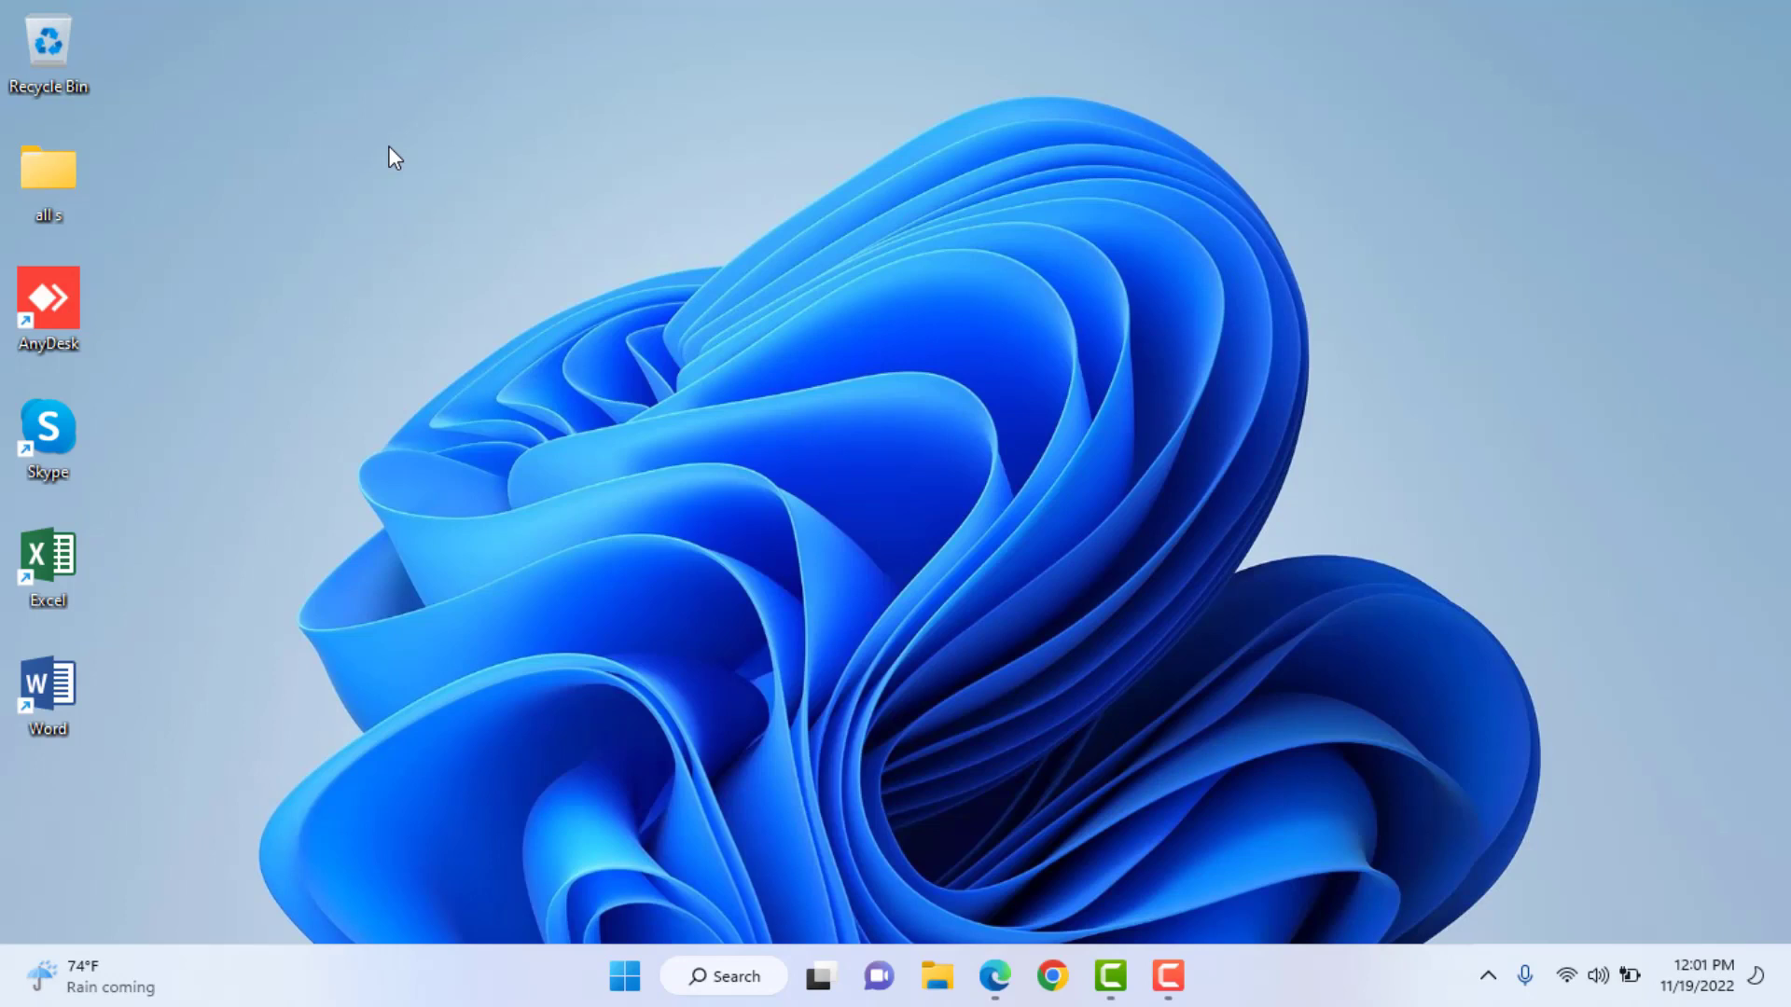
# - Create a new folder on the desktop named 'google drive tutorial'
pyautogui.rightClick(389, 147)
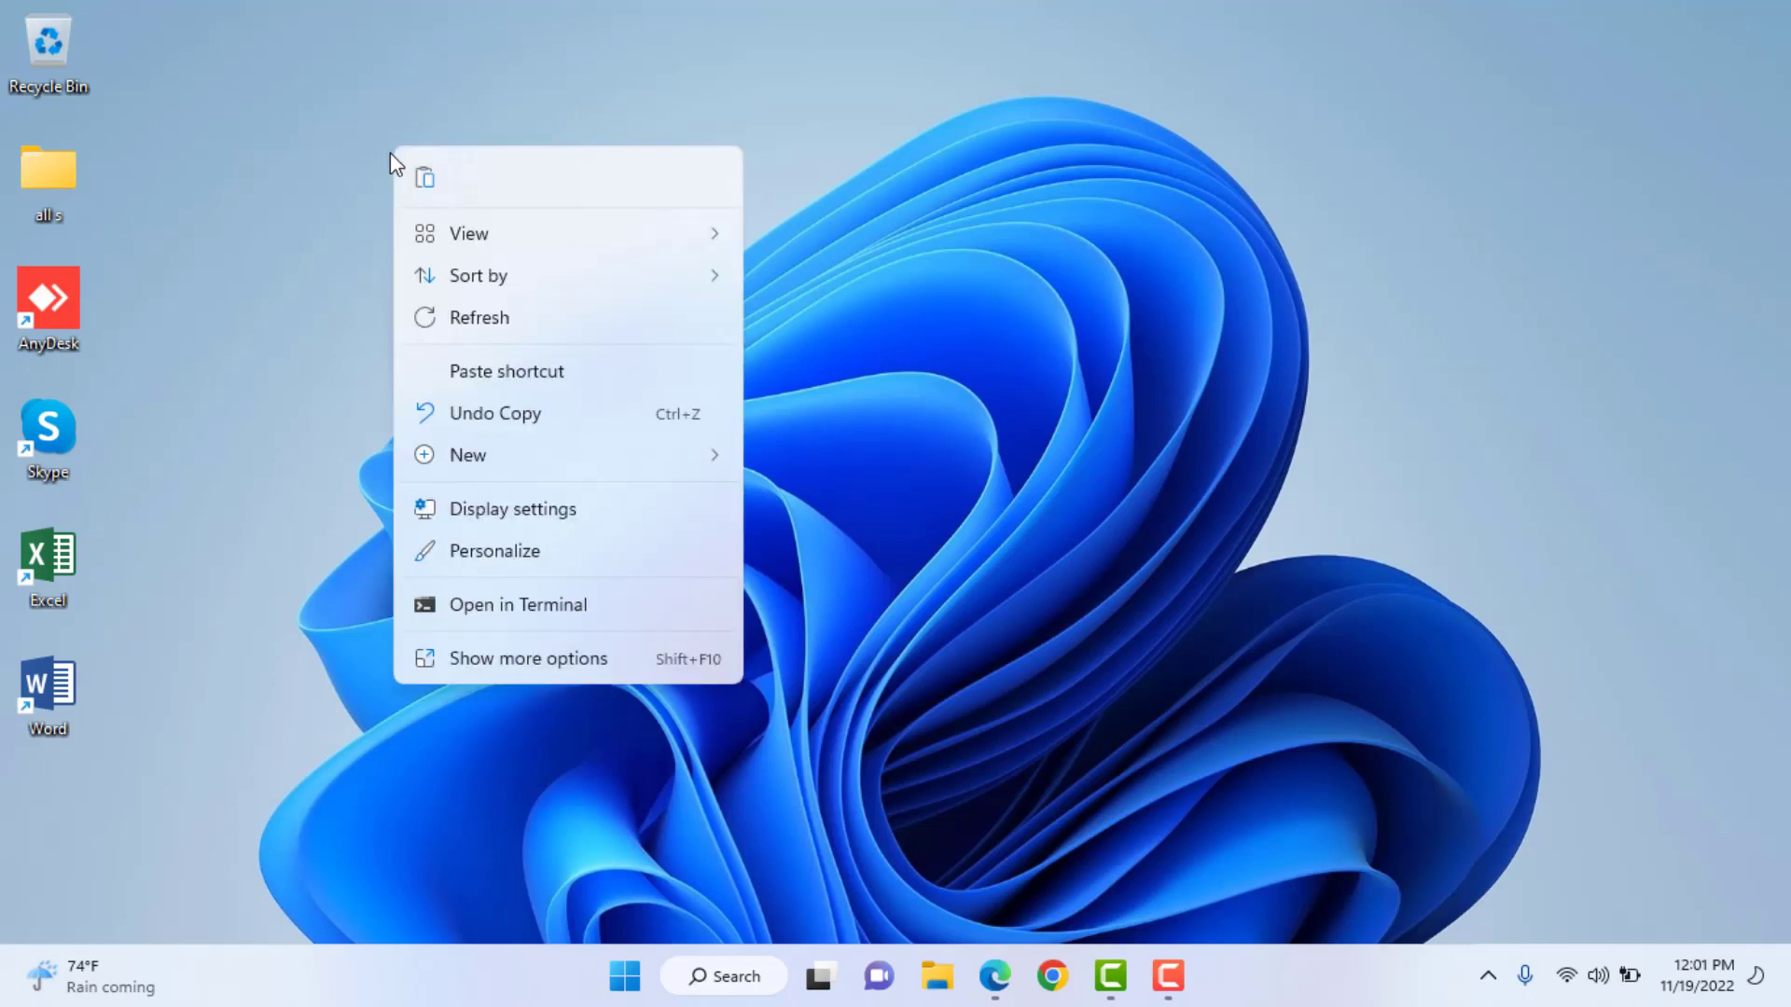
pyautogui.moveTo(677, 460)
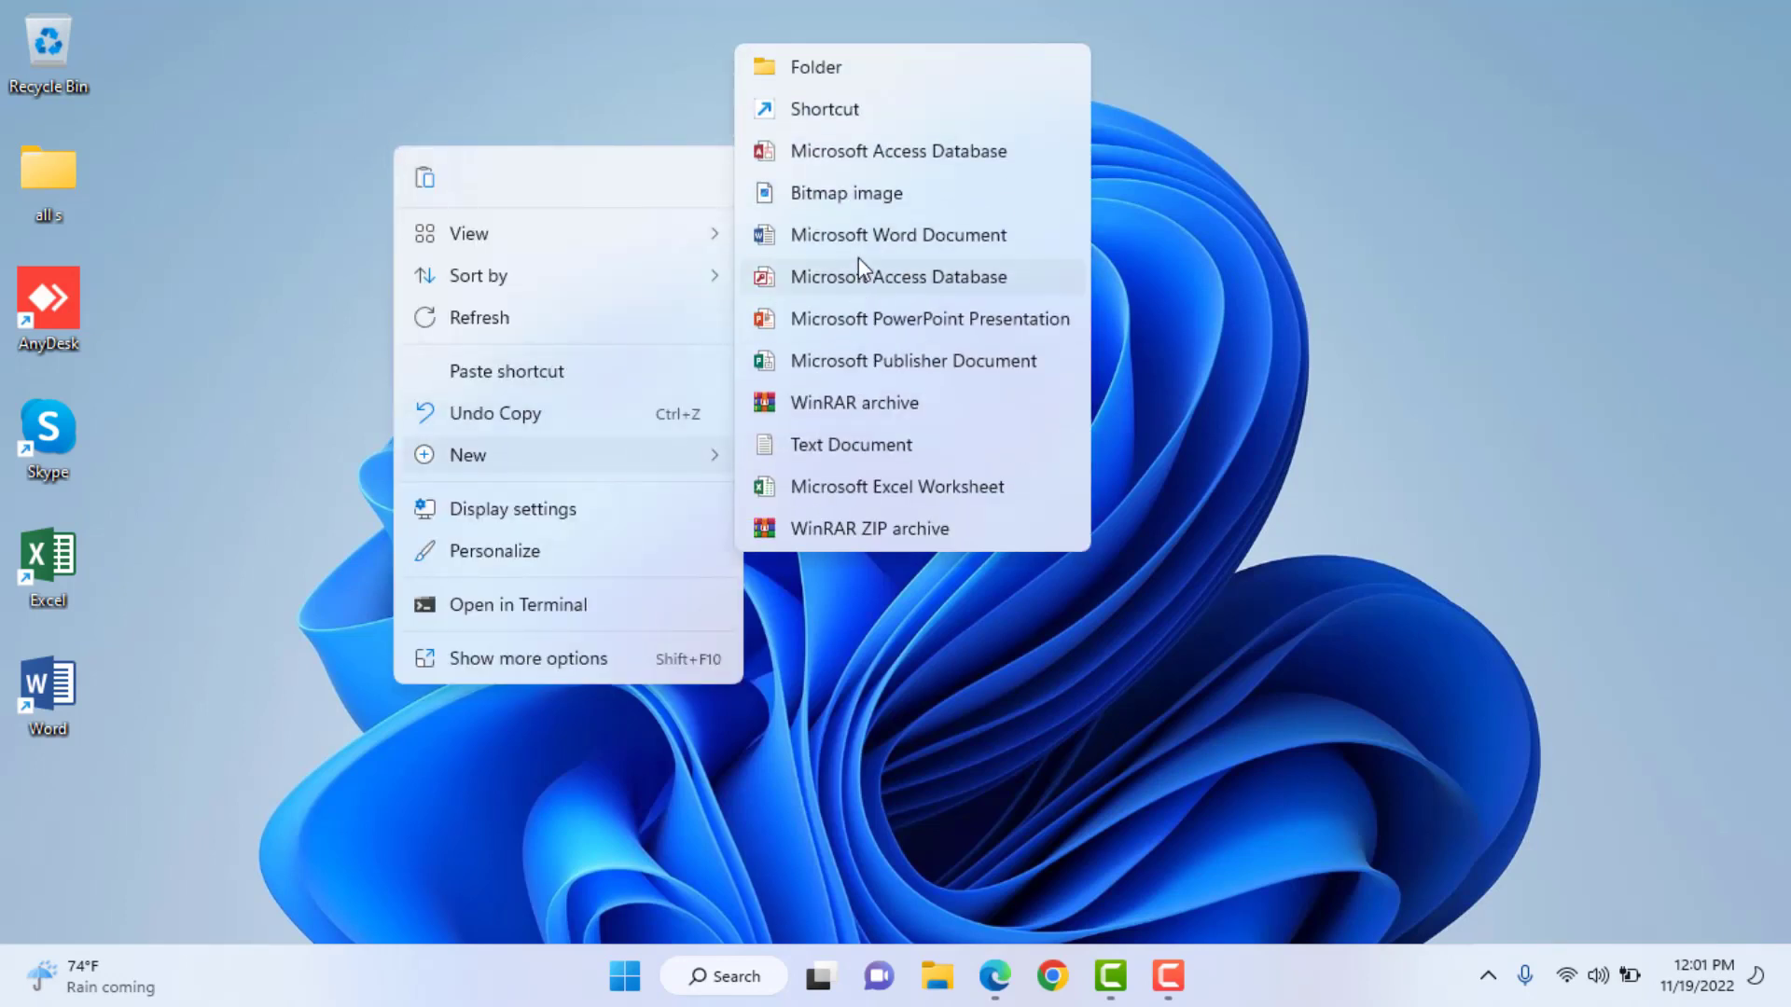
pyautogui.click(830, 77)
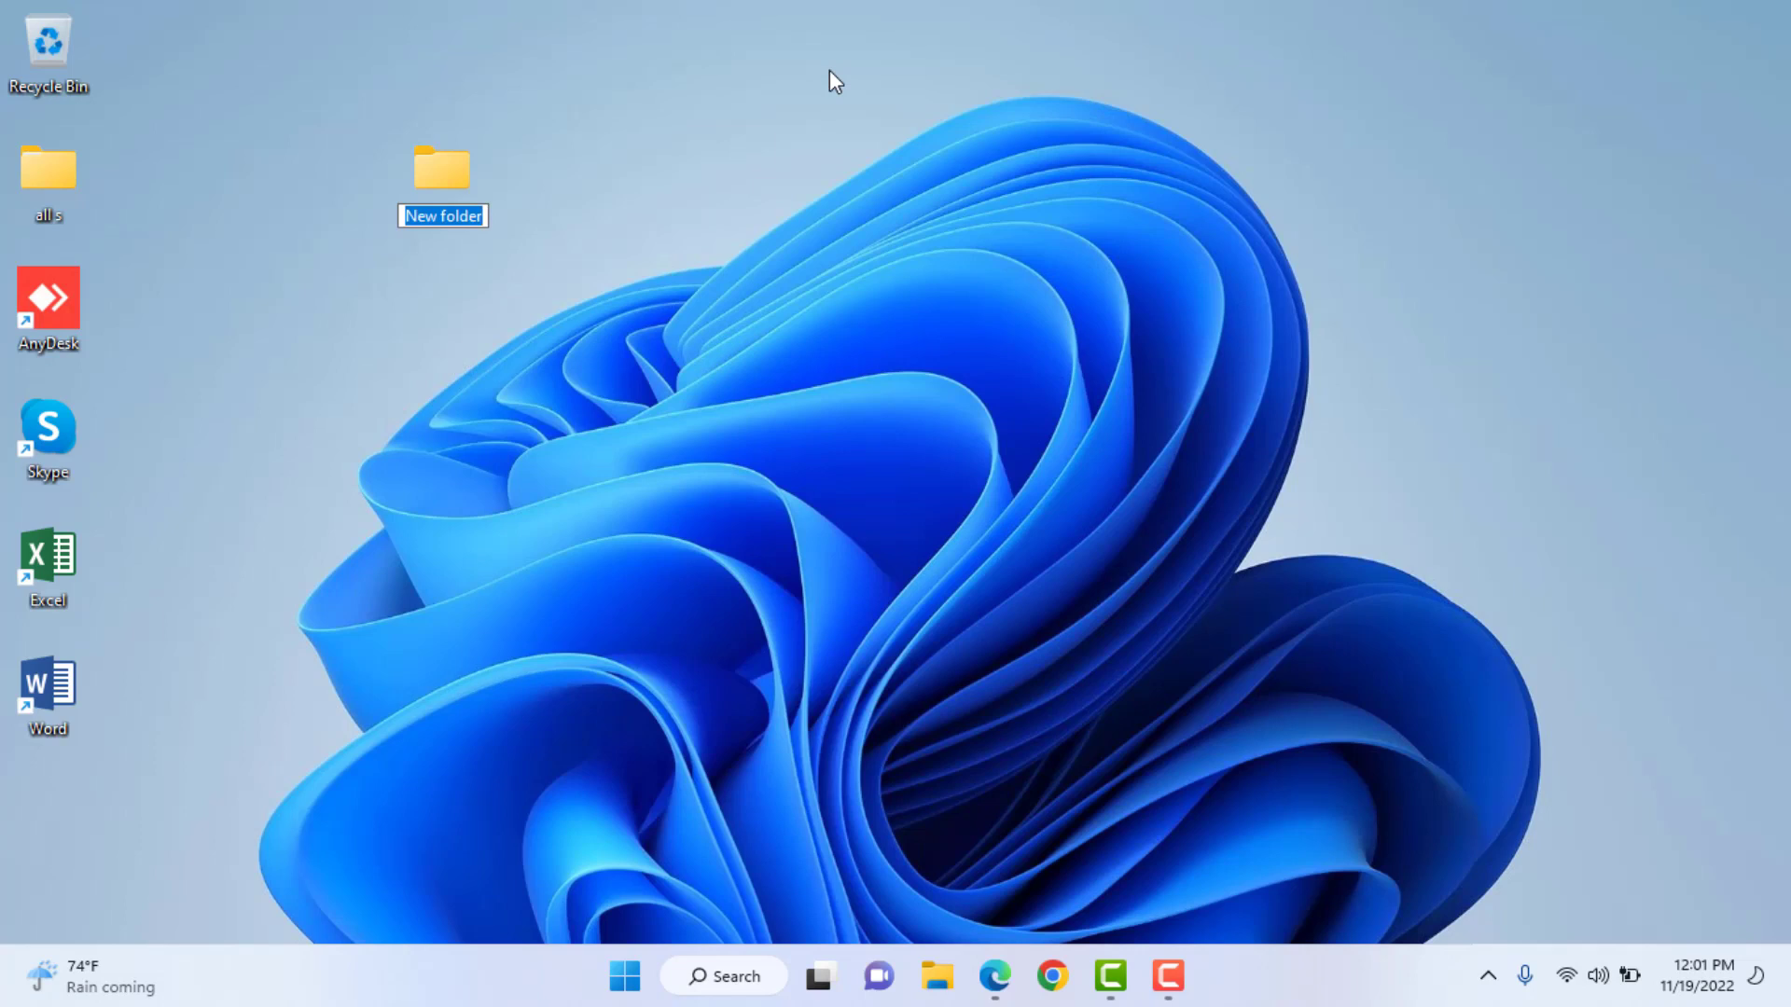
pyautogui.write('google f')
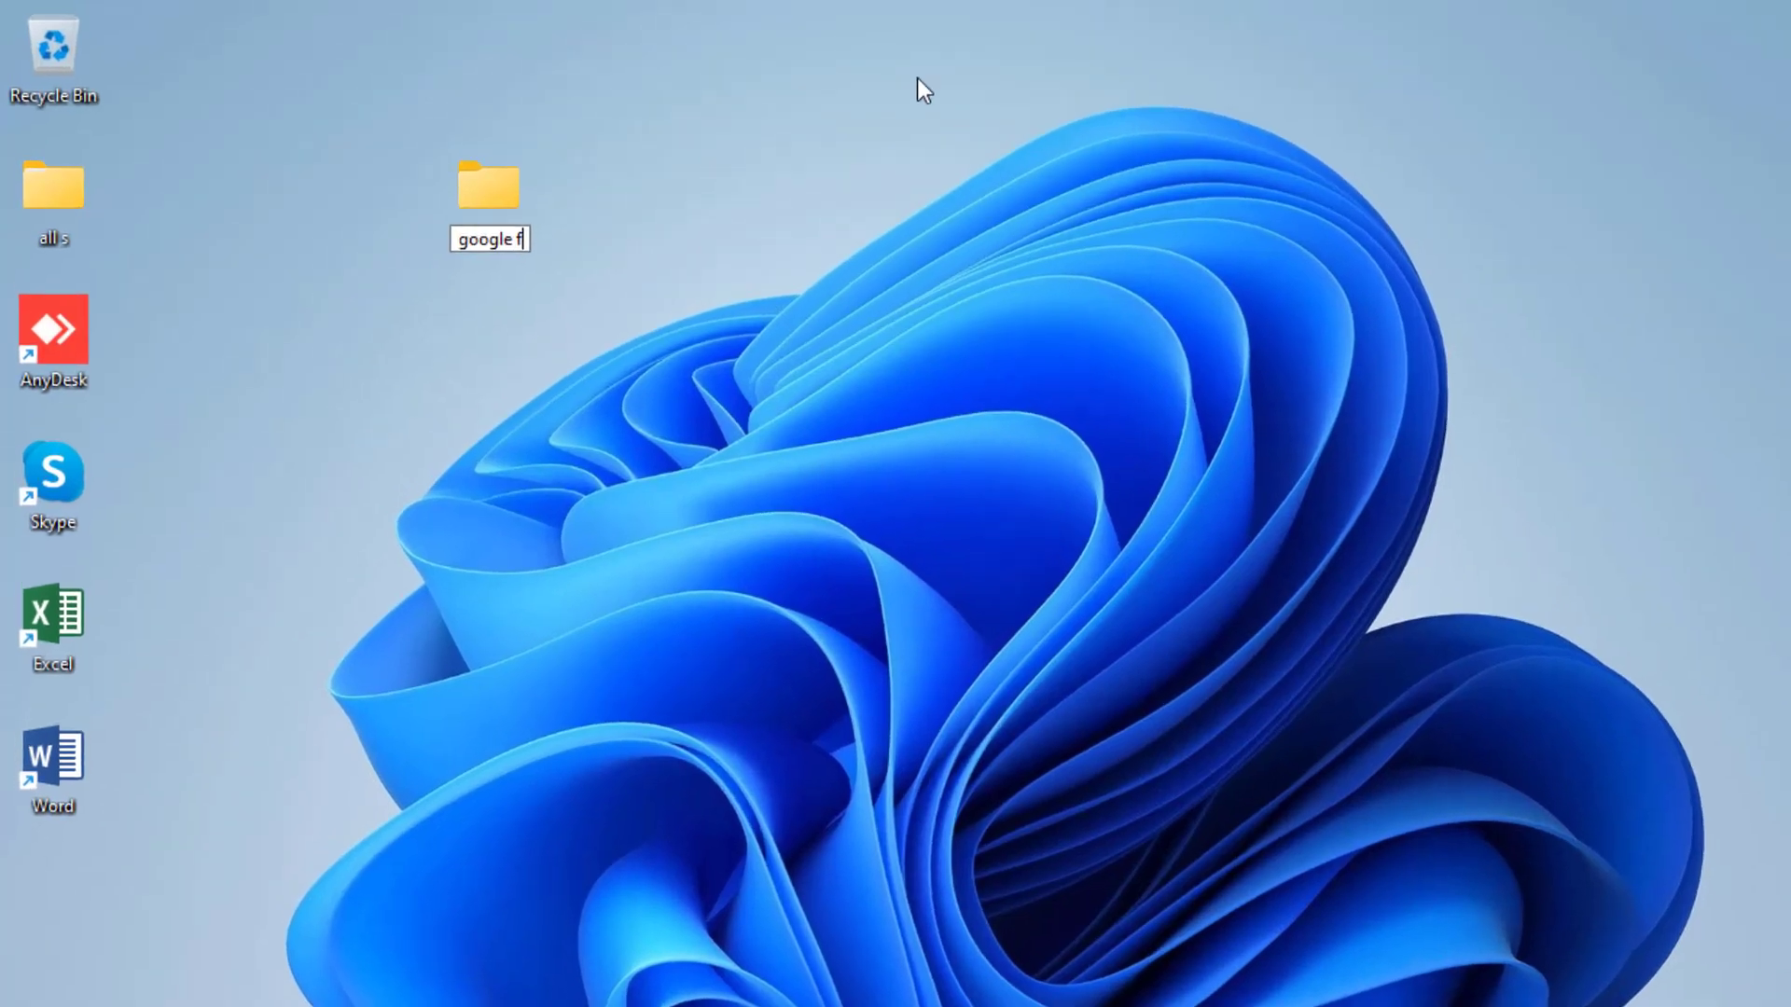
pyautogui.press('BackSpace')
pyautogui.write('drive')
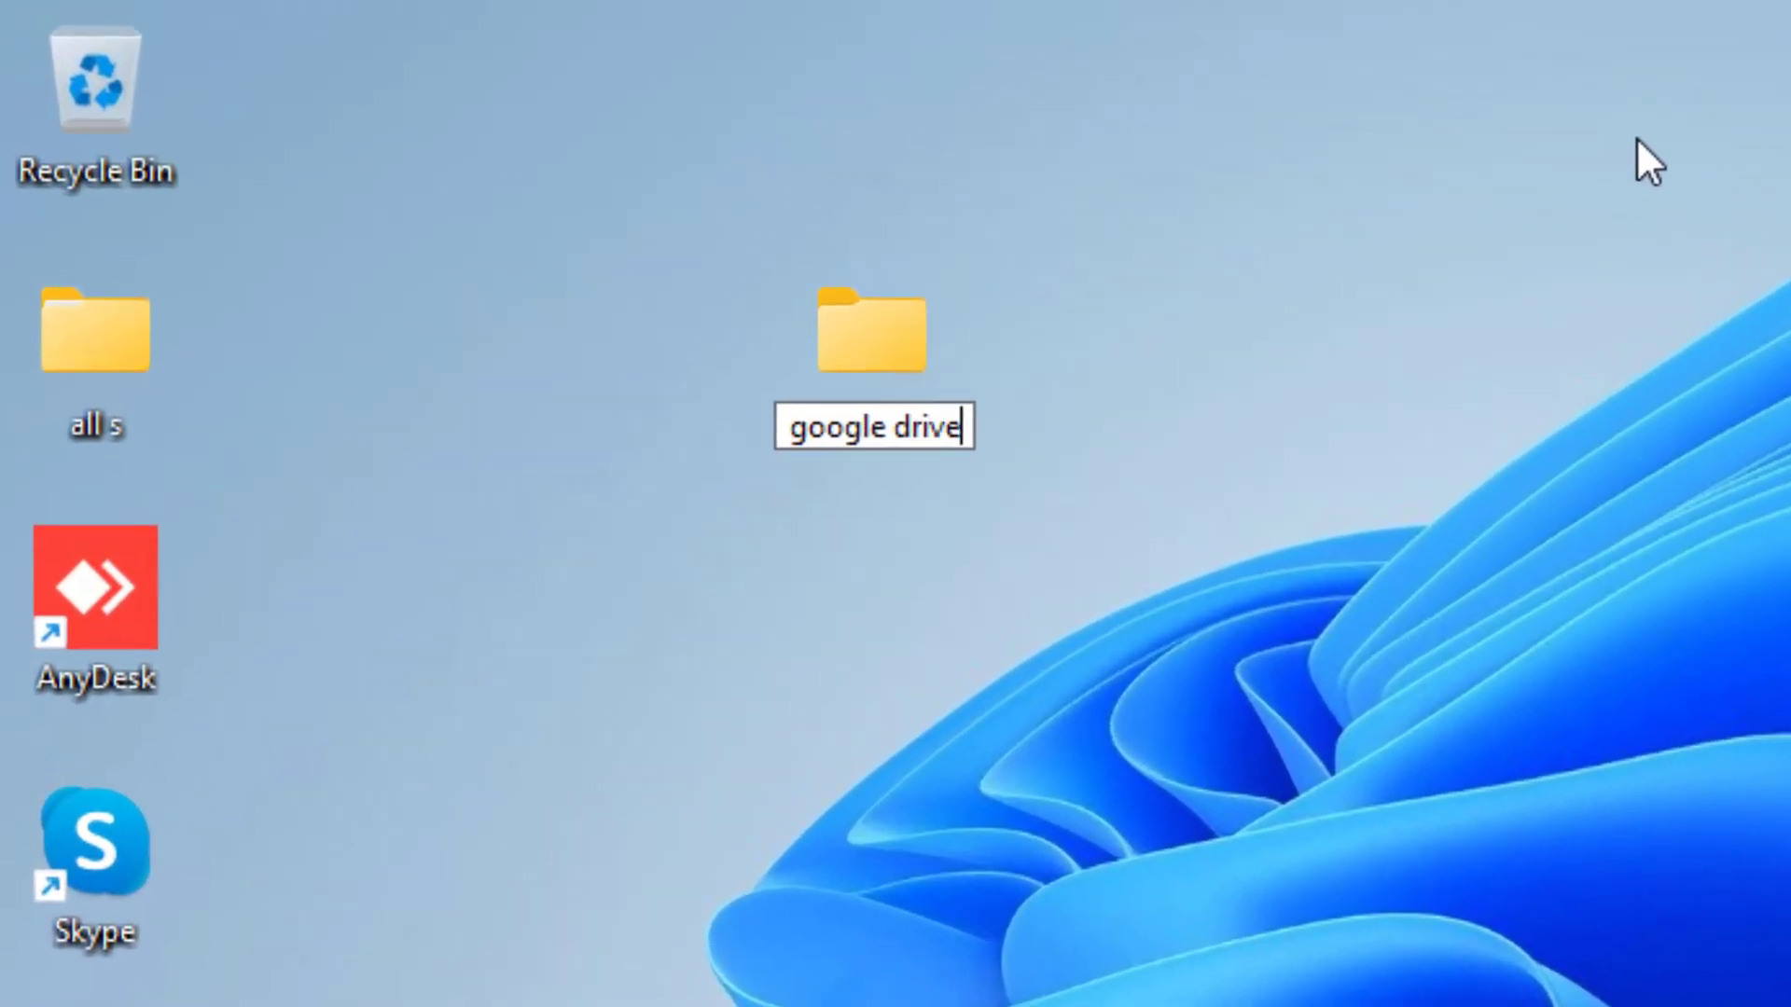
pyautogui.write(' tutorial')
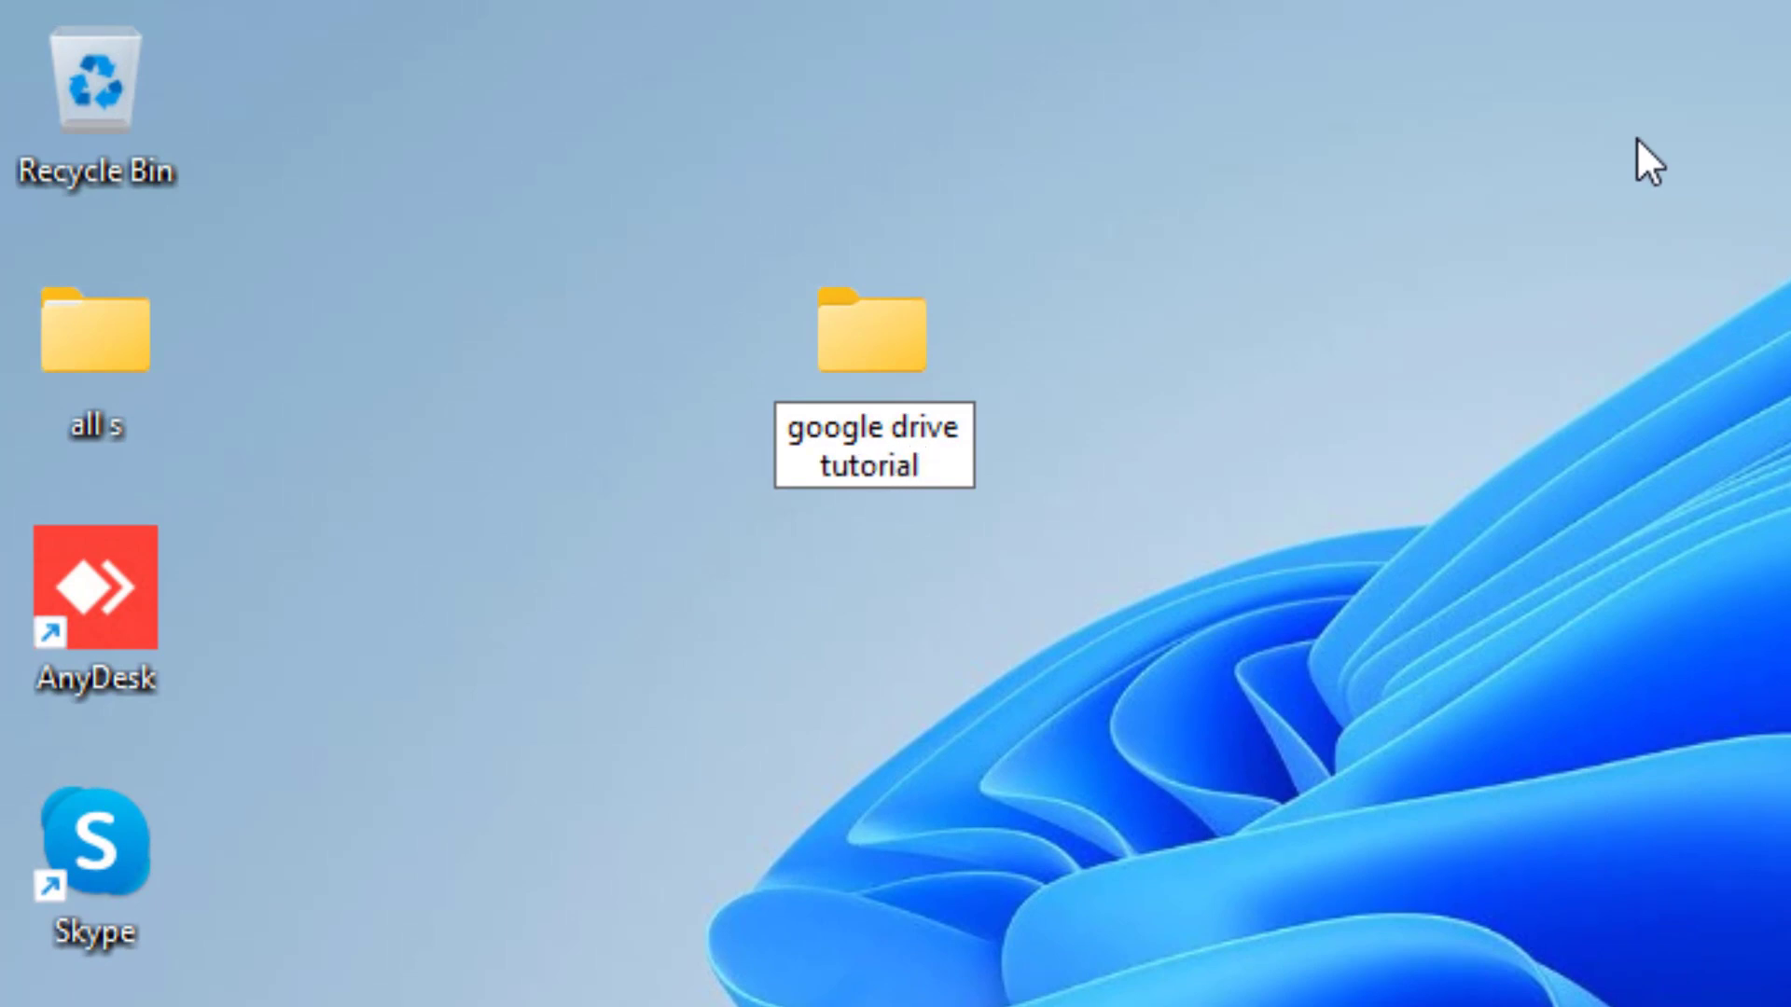
pyautogui.press('Return')
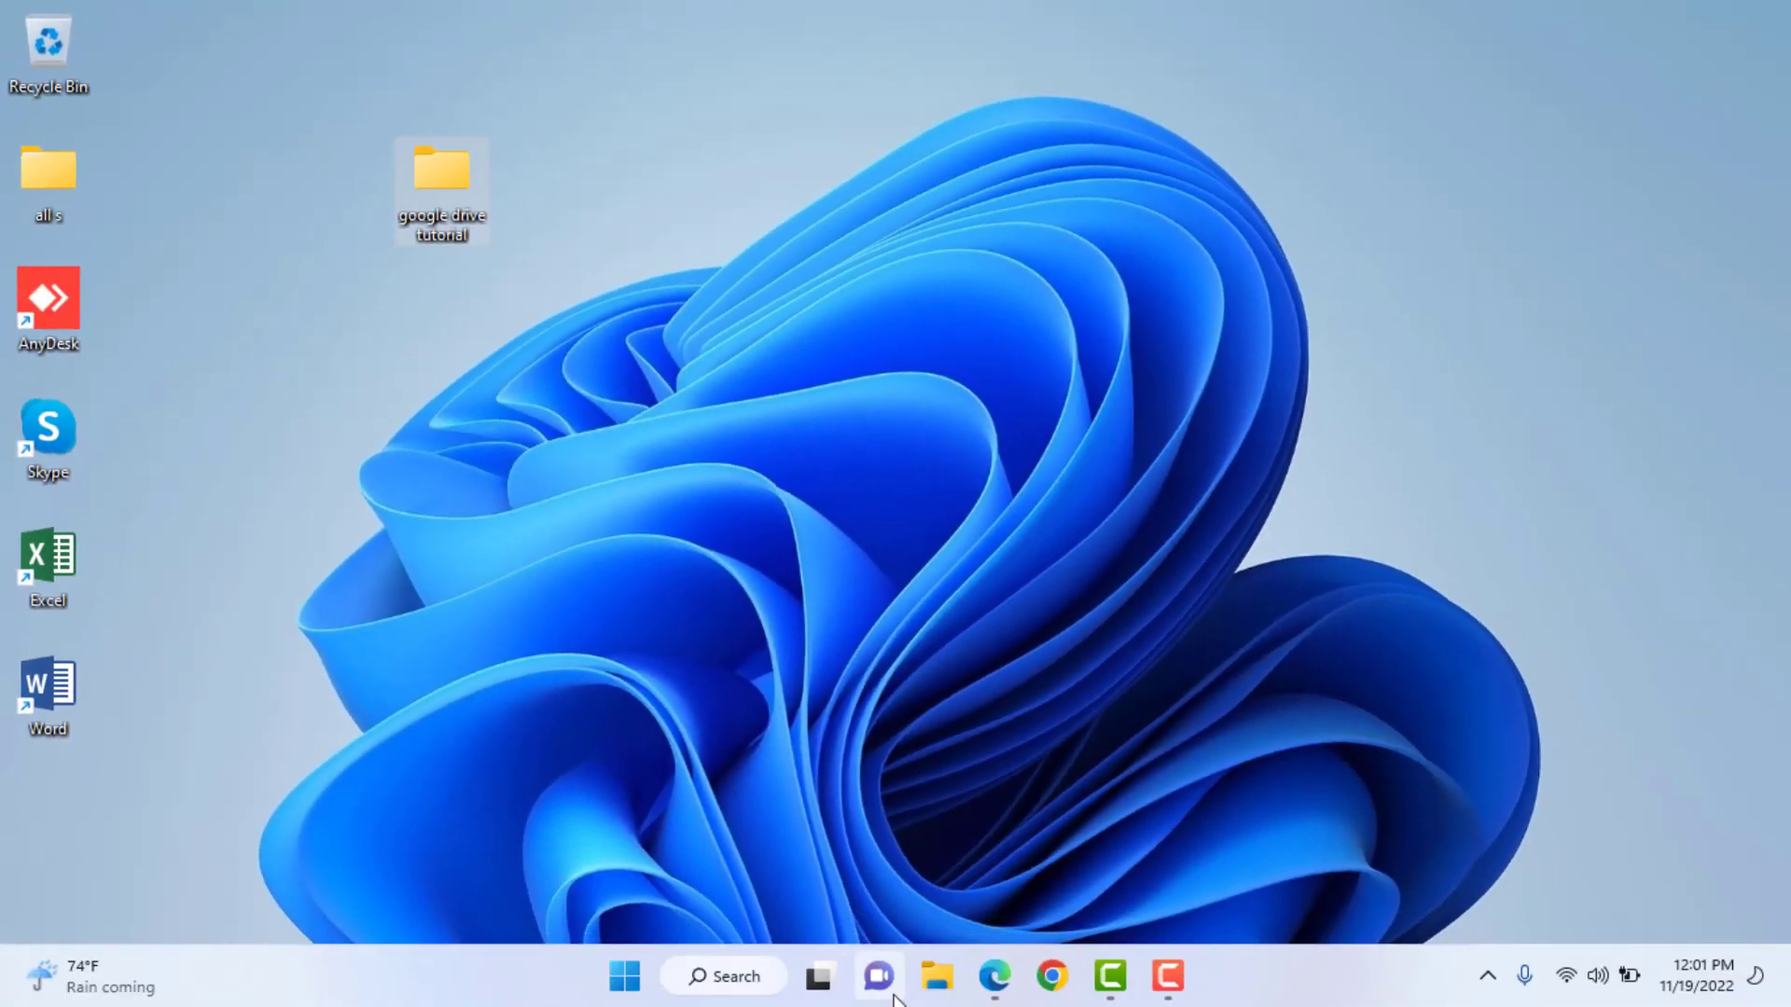
# - Copy the three files in Documents > tutorila files
pyautogui.click(937, 976)
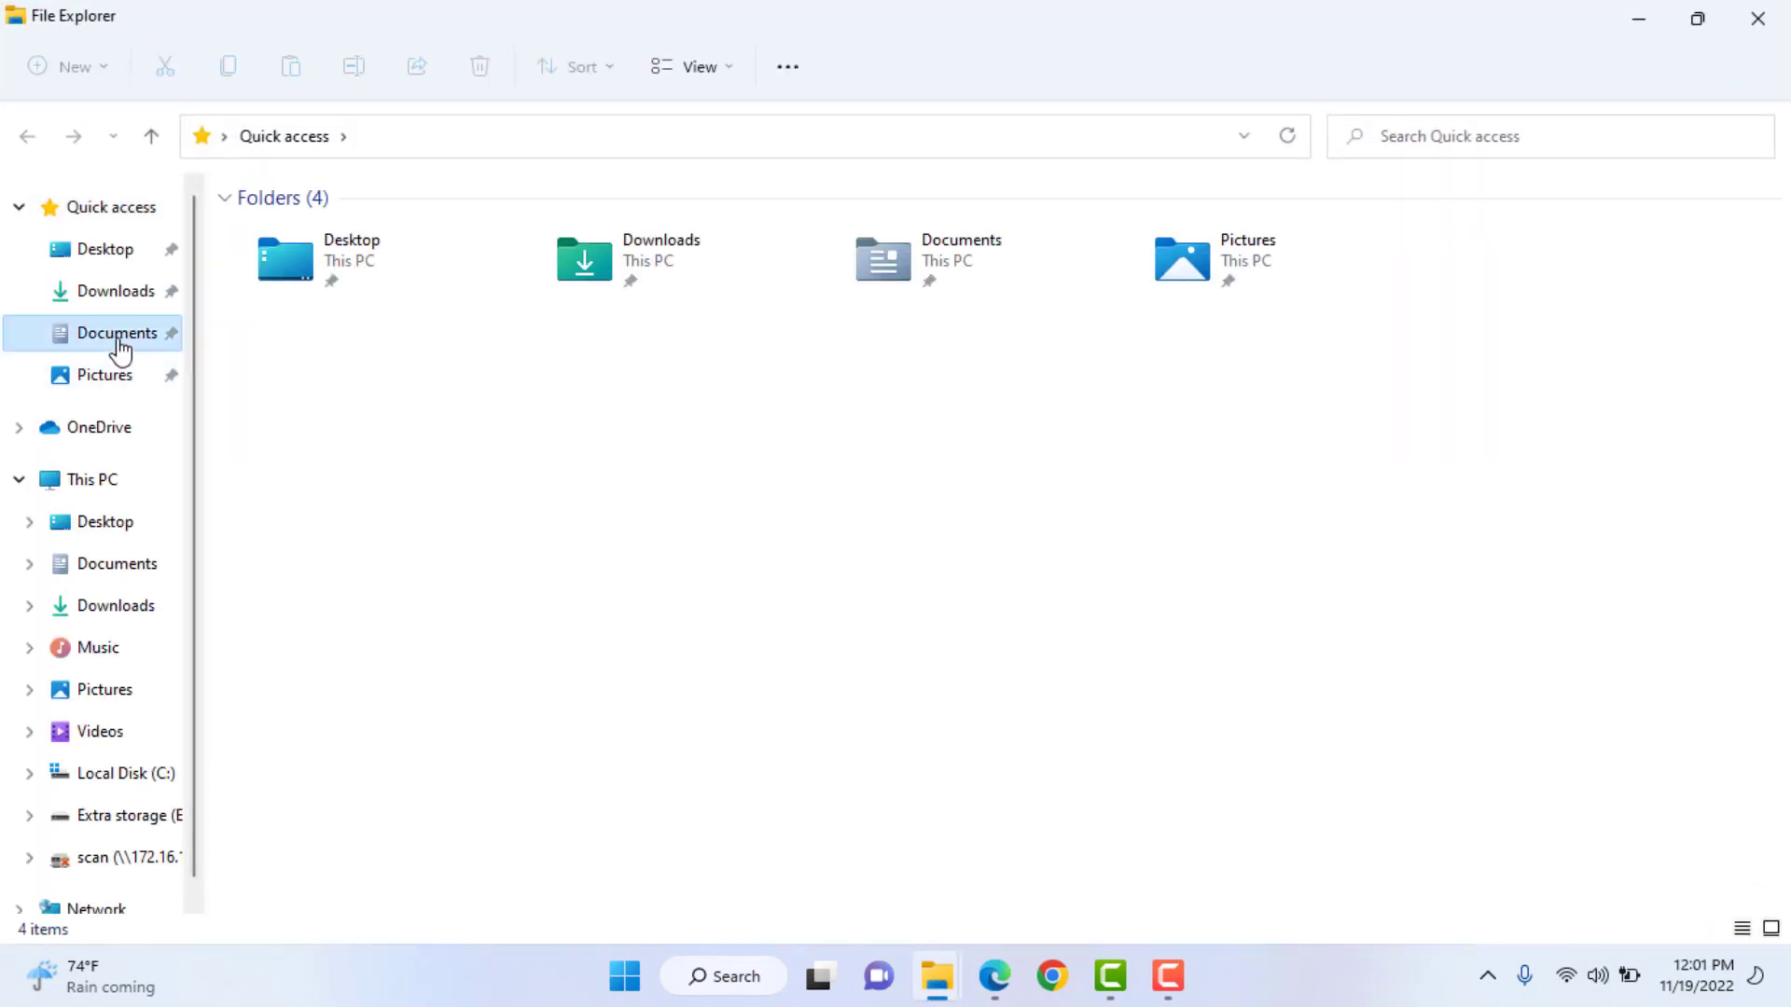
pyautogui.click(117, 337)
pyautogui.doubleClick(285, 420)
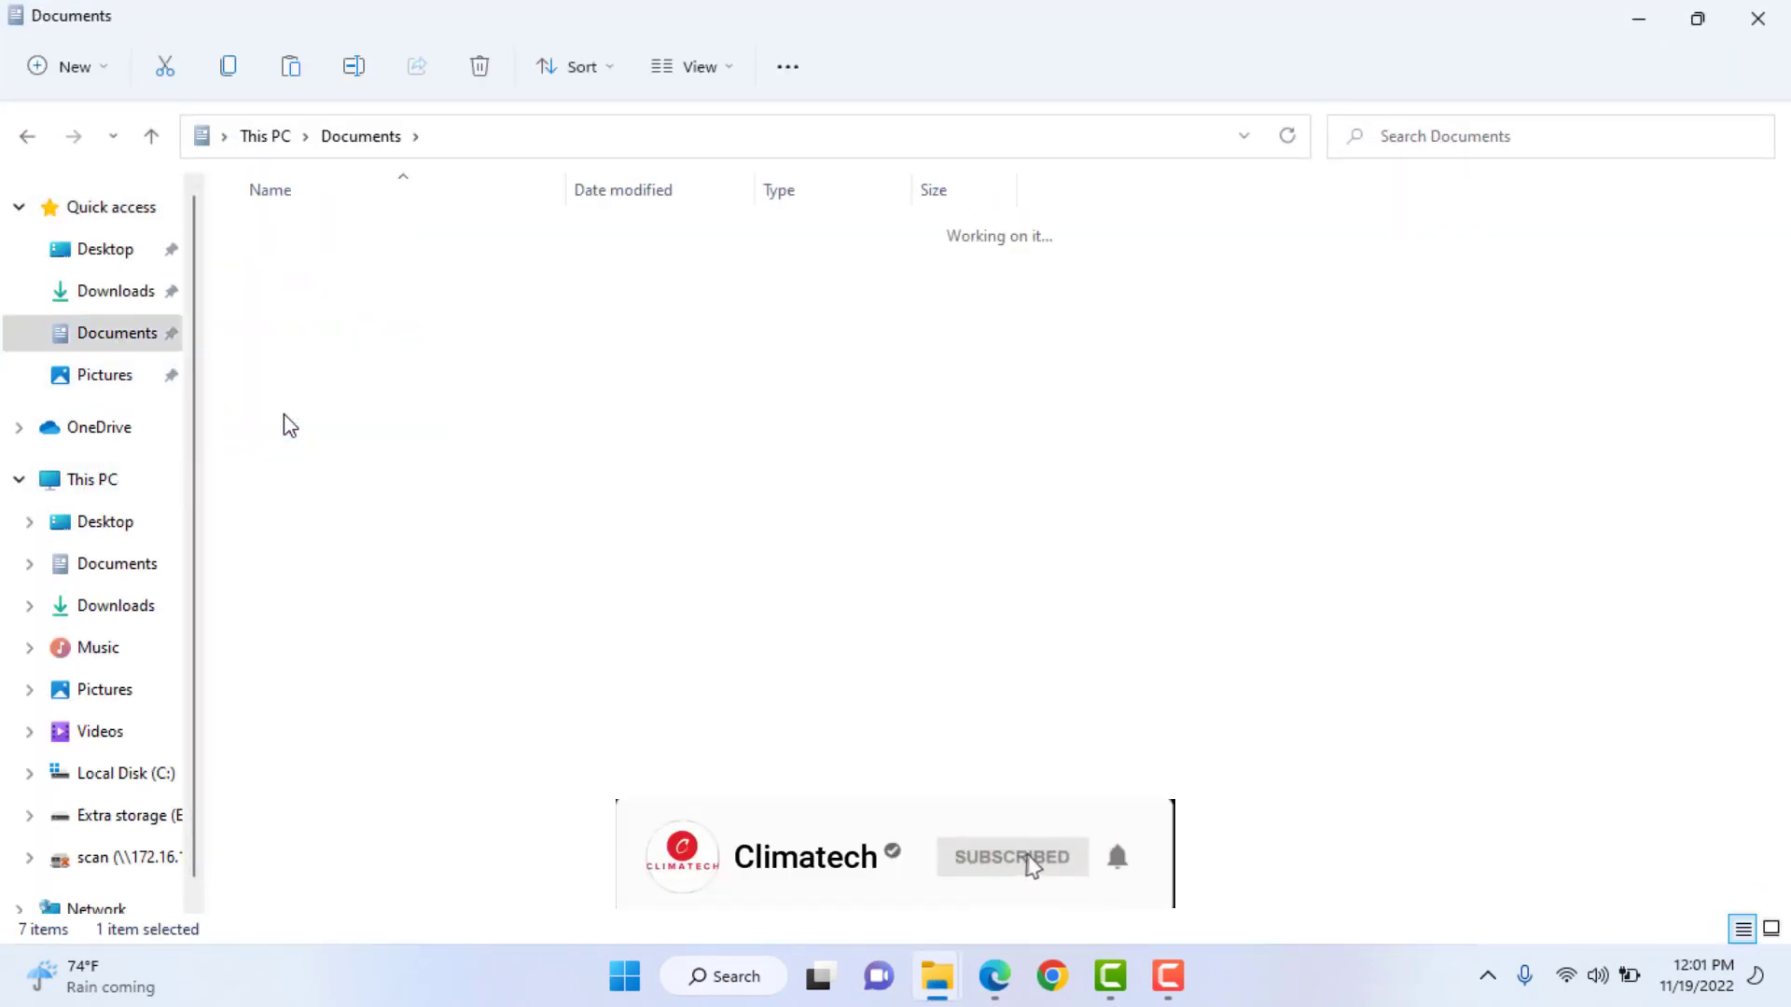
pyautogui.moveTo(438, 471); pyautogui.dragTo(326, 233)
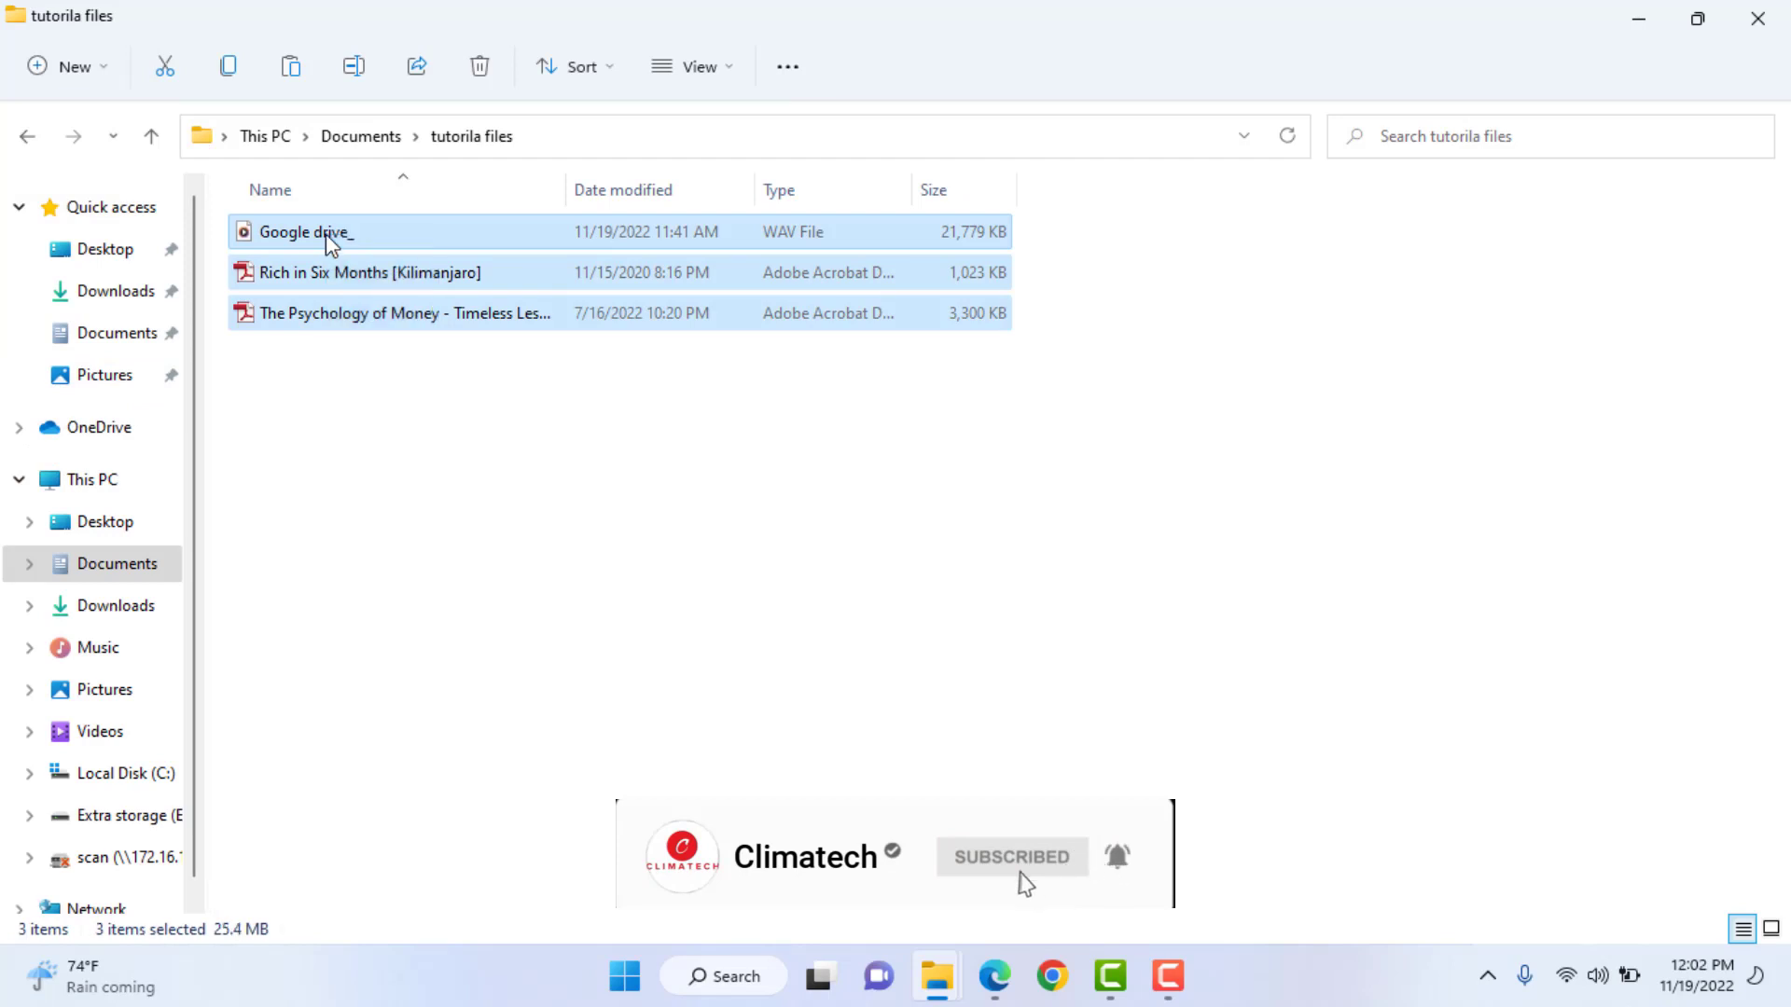
pyautogui.rightClick(326, 233)
pyautogui.click(414, 265)
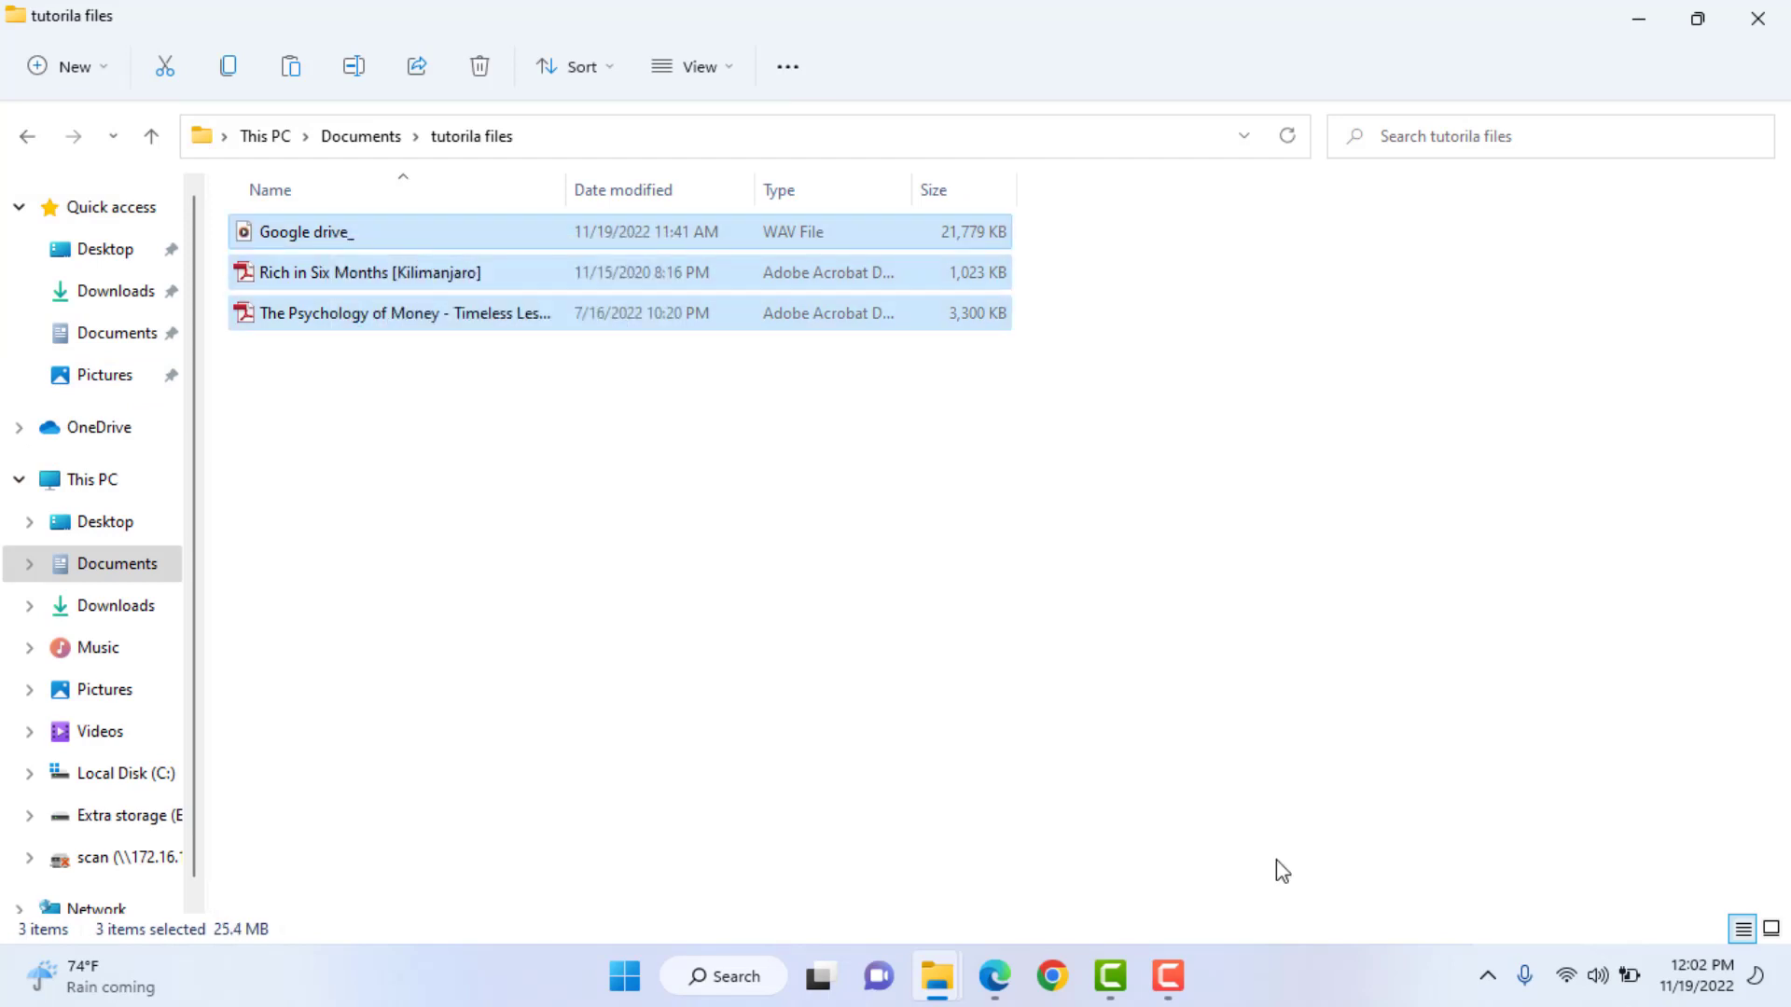
# - Paste the three files into the desktop's 'google drive tutorial' folder
pyautogui.press('super+d')
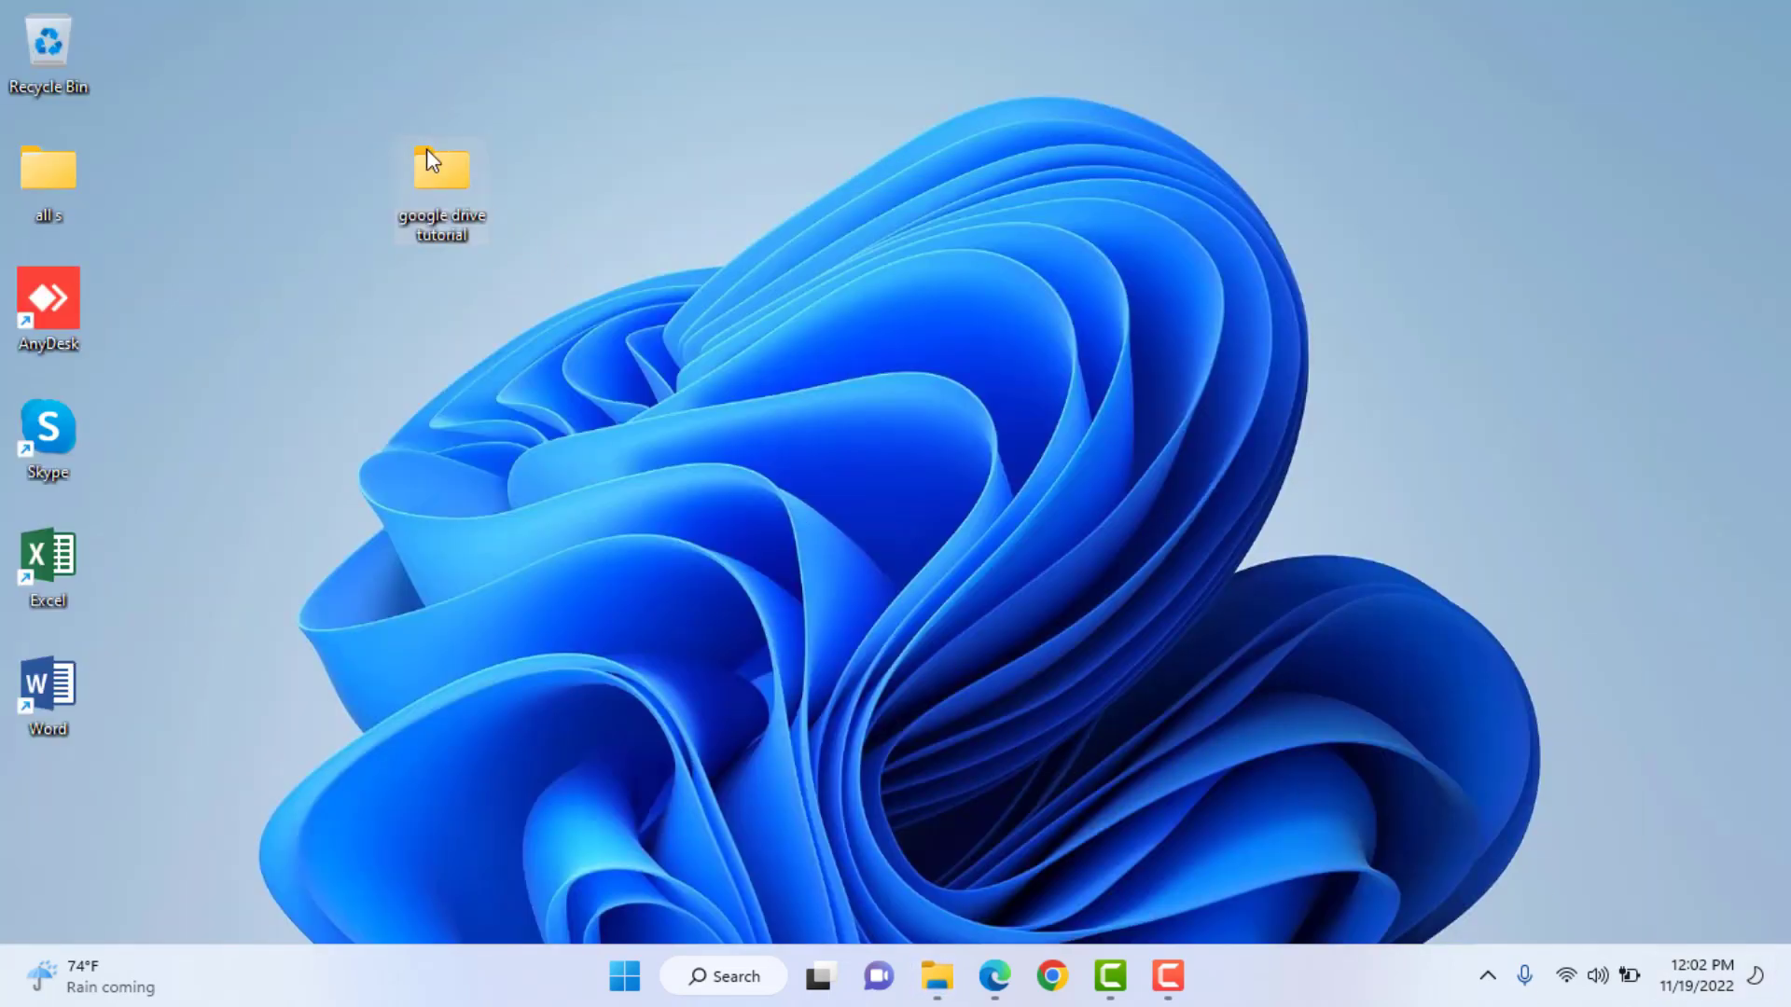
pyautogui.doubleClick(431, 160)
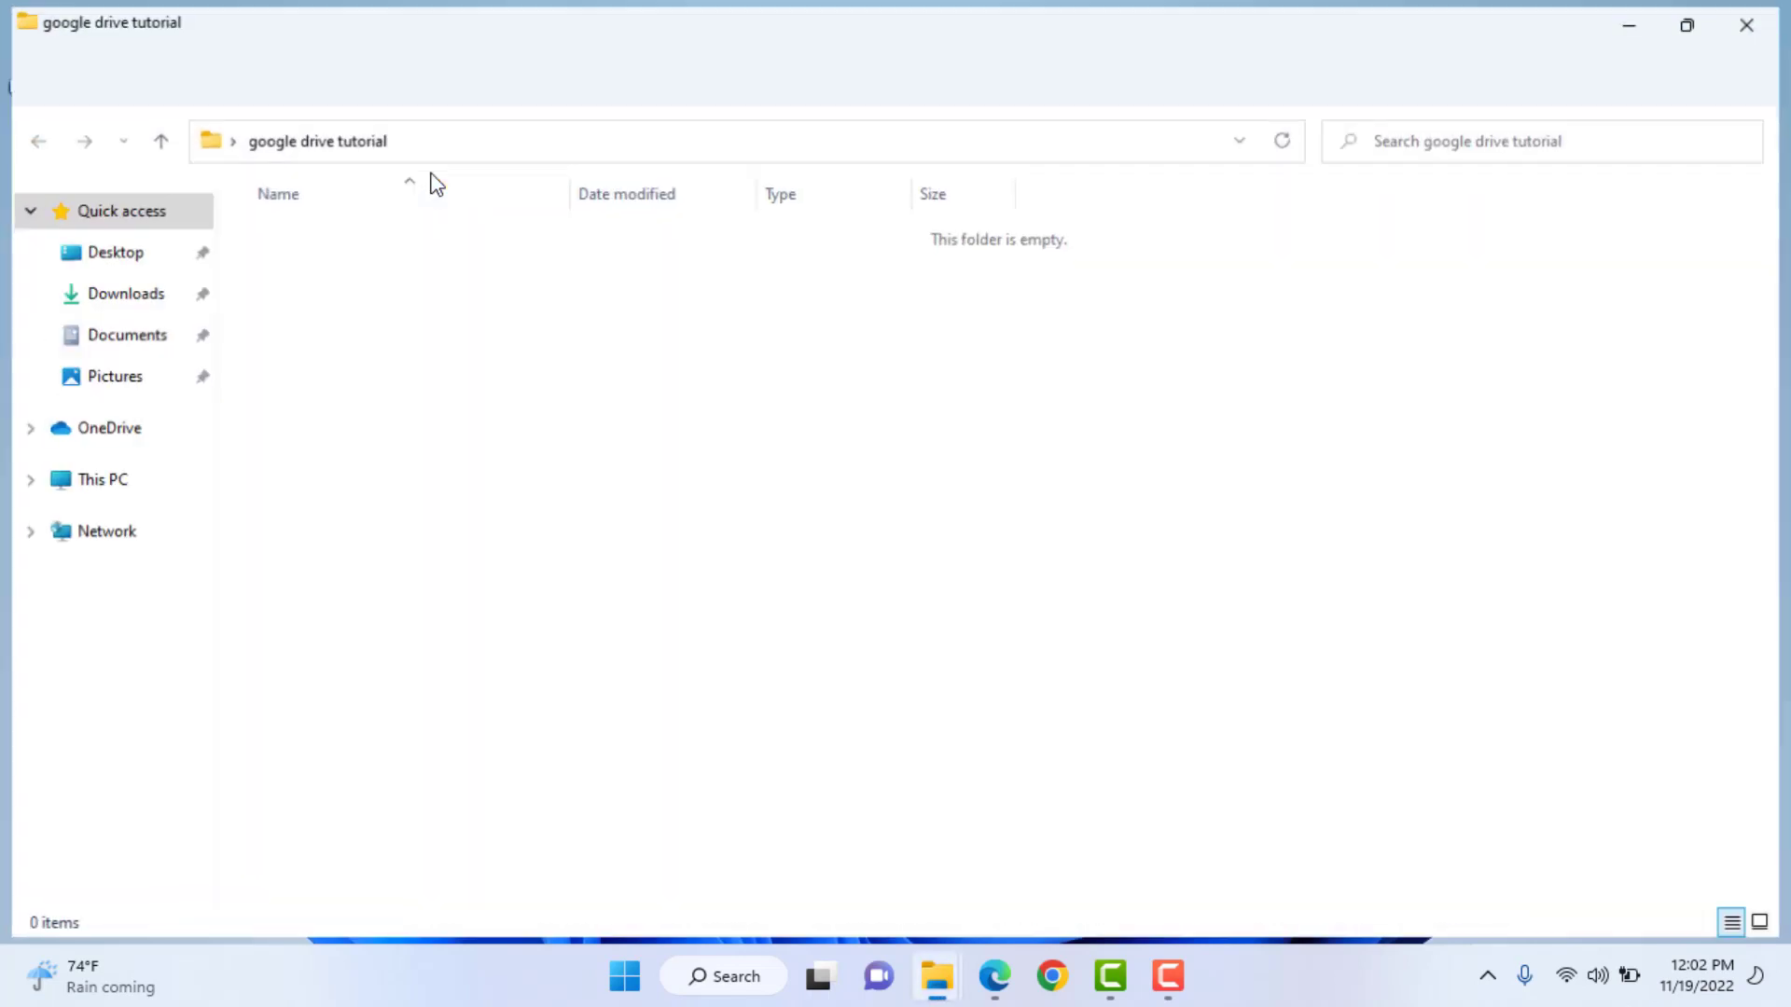
pyautogui.rightClick(396, 317)
pyautogui.click(427, 347)
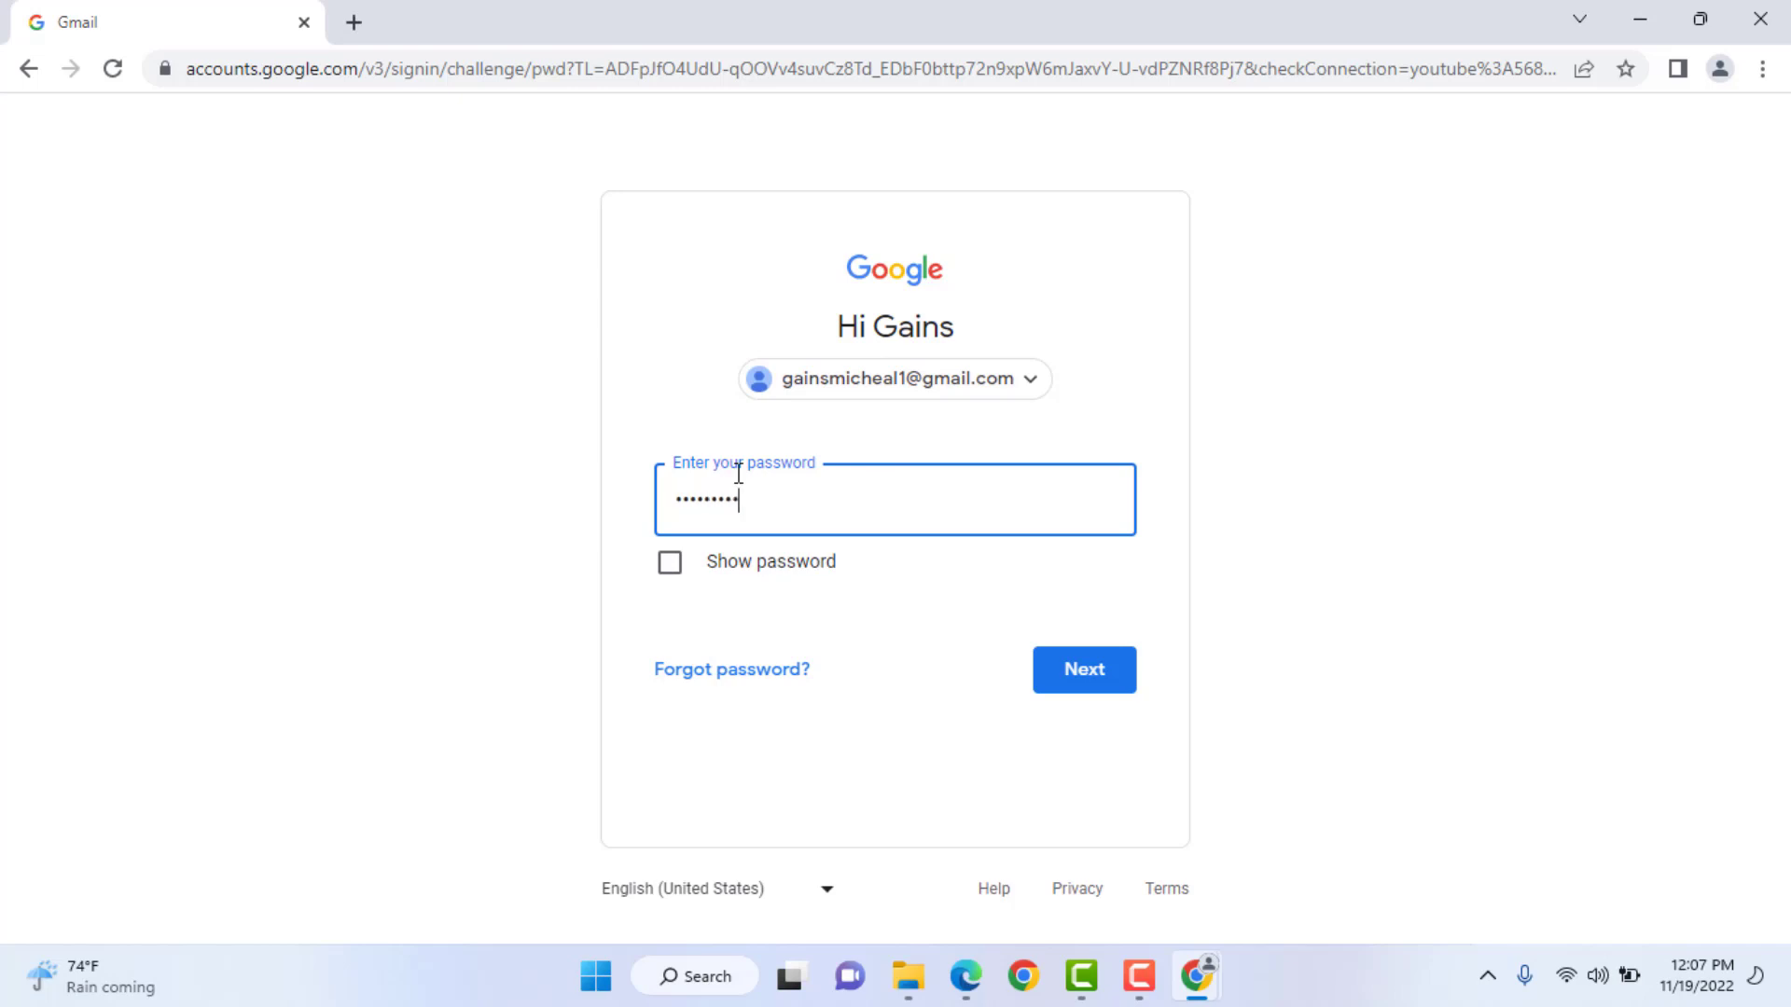
# - Submit the account password to finish signing in to Gmail
pyautogui.press('Return')
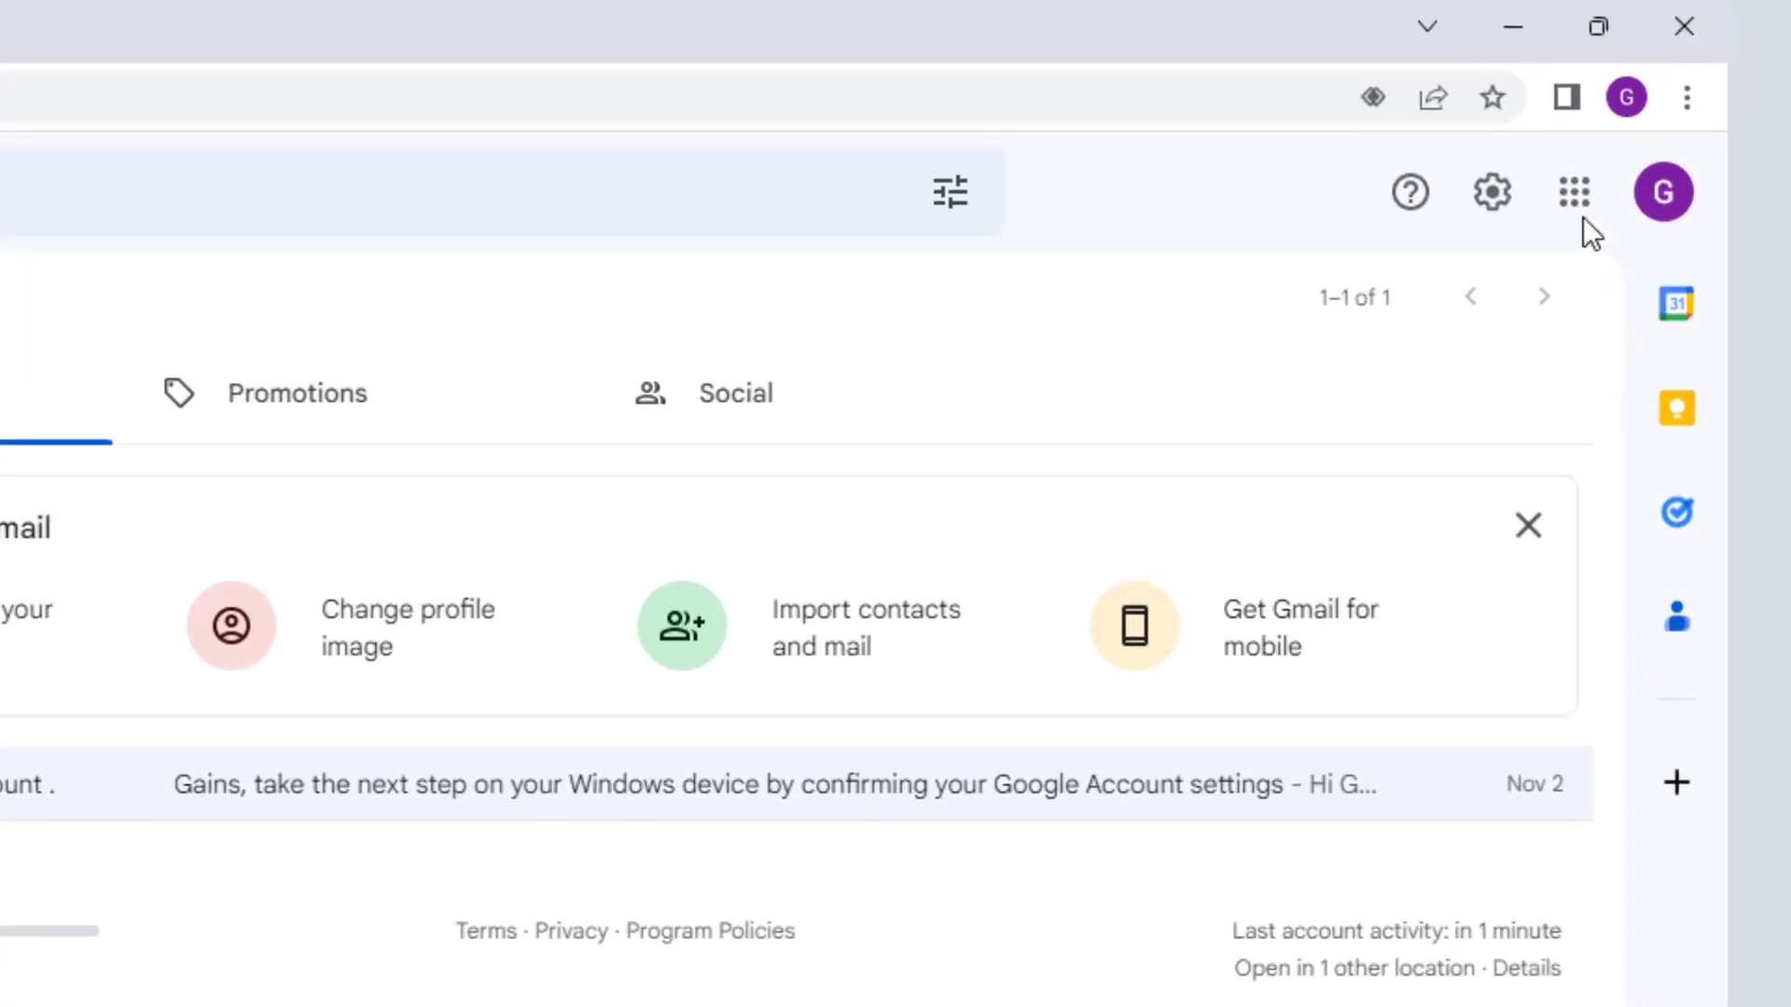
# - Open Drive and pick the Desktop's 'google drive tutorial' folder for a folder upload
pyautogui.click(1576, 196)
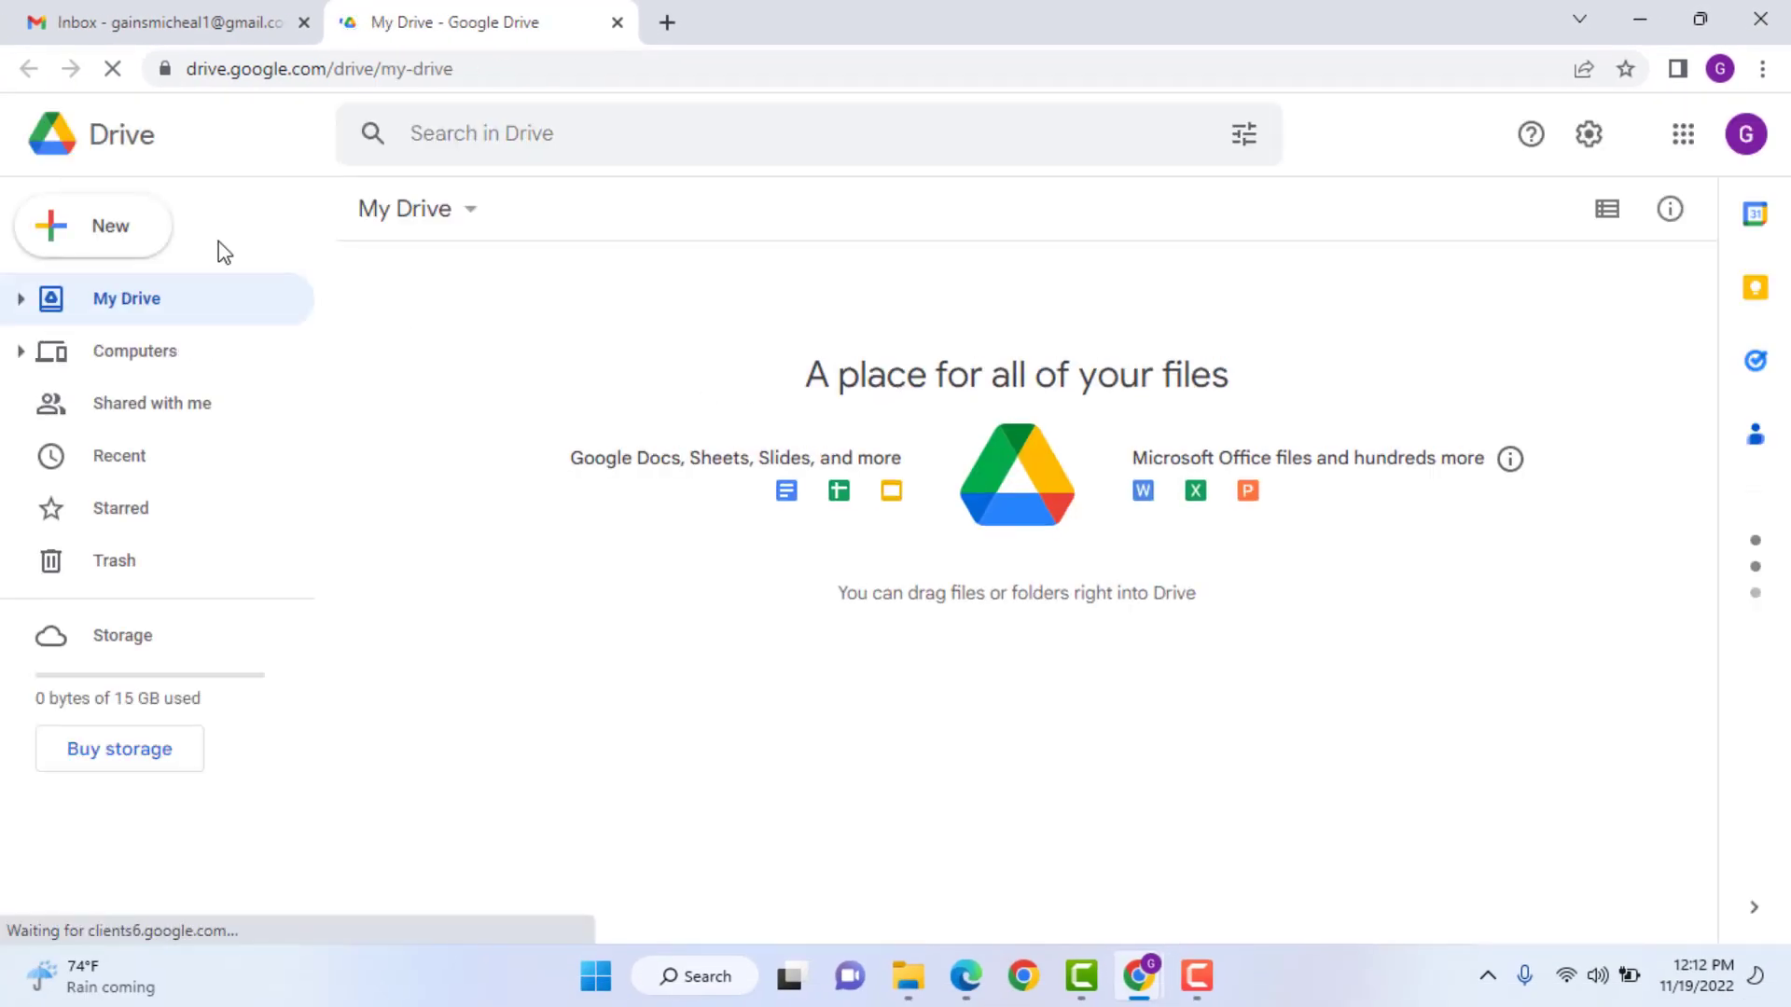
pyautogui.click(103, 233)
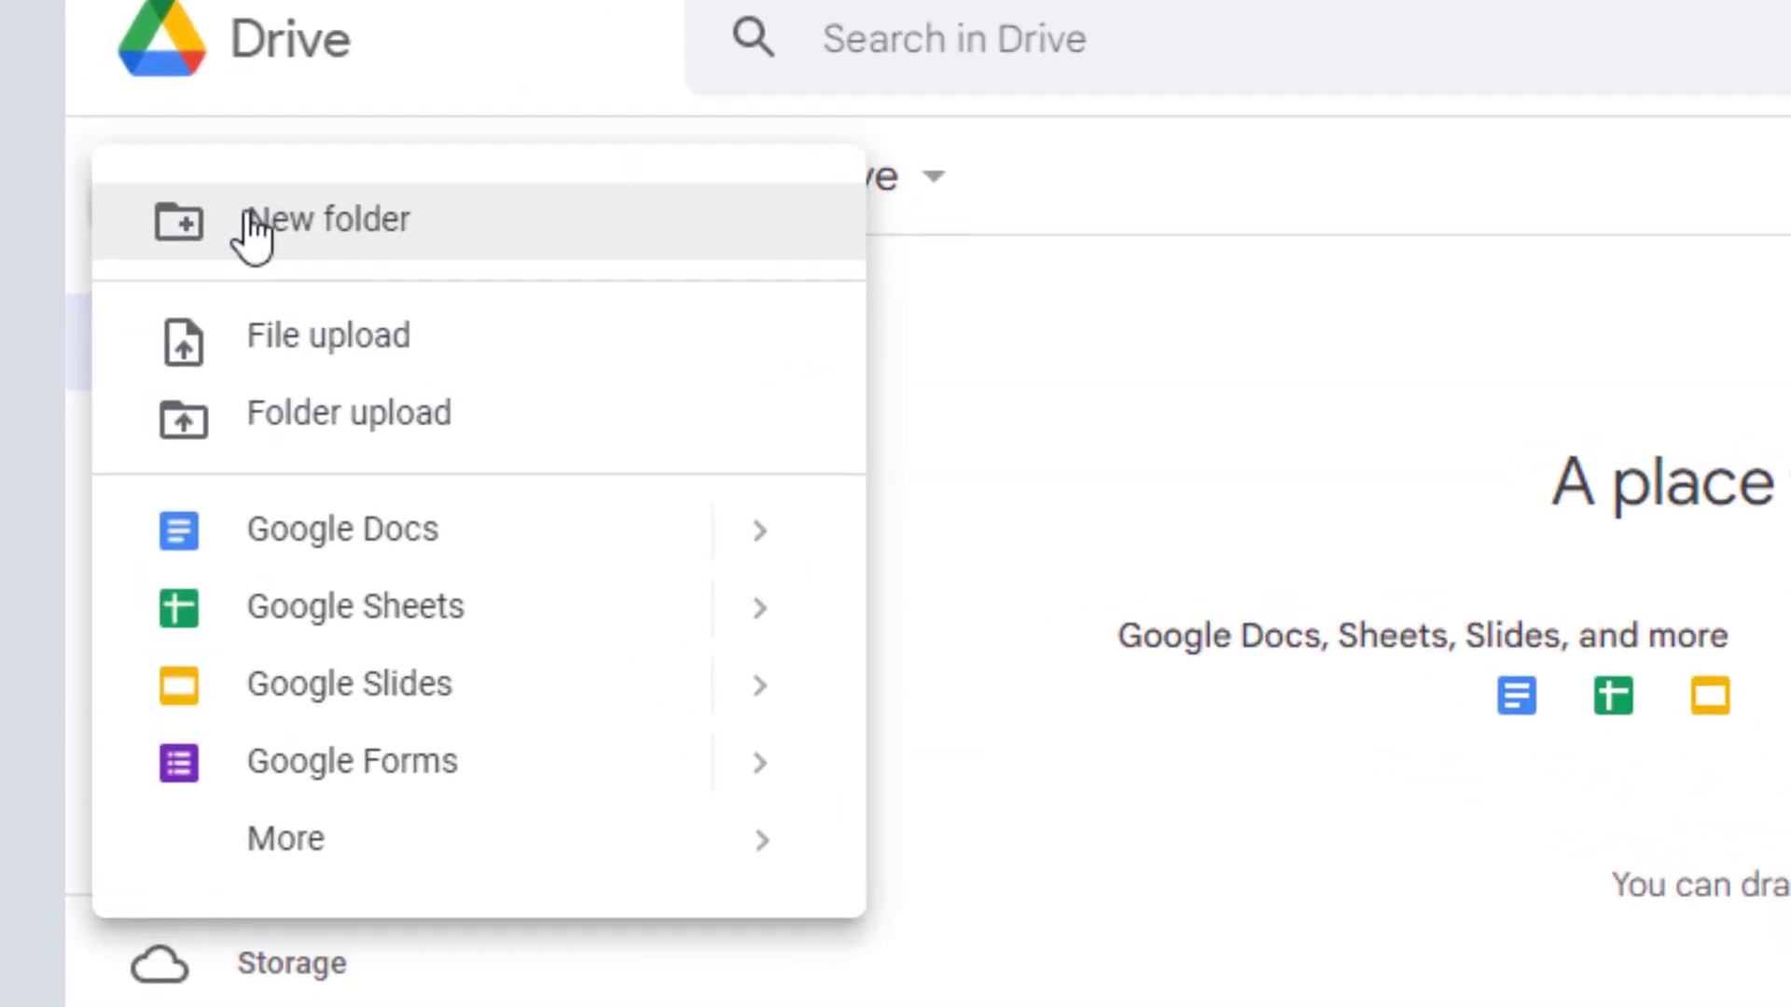
pyautogui.click(284, 338)
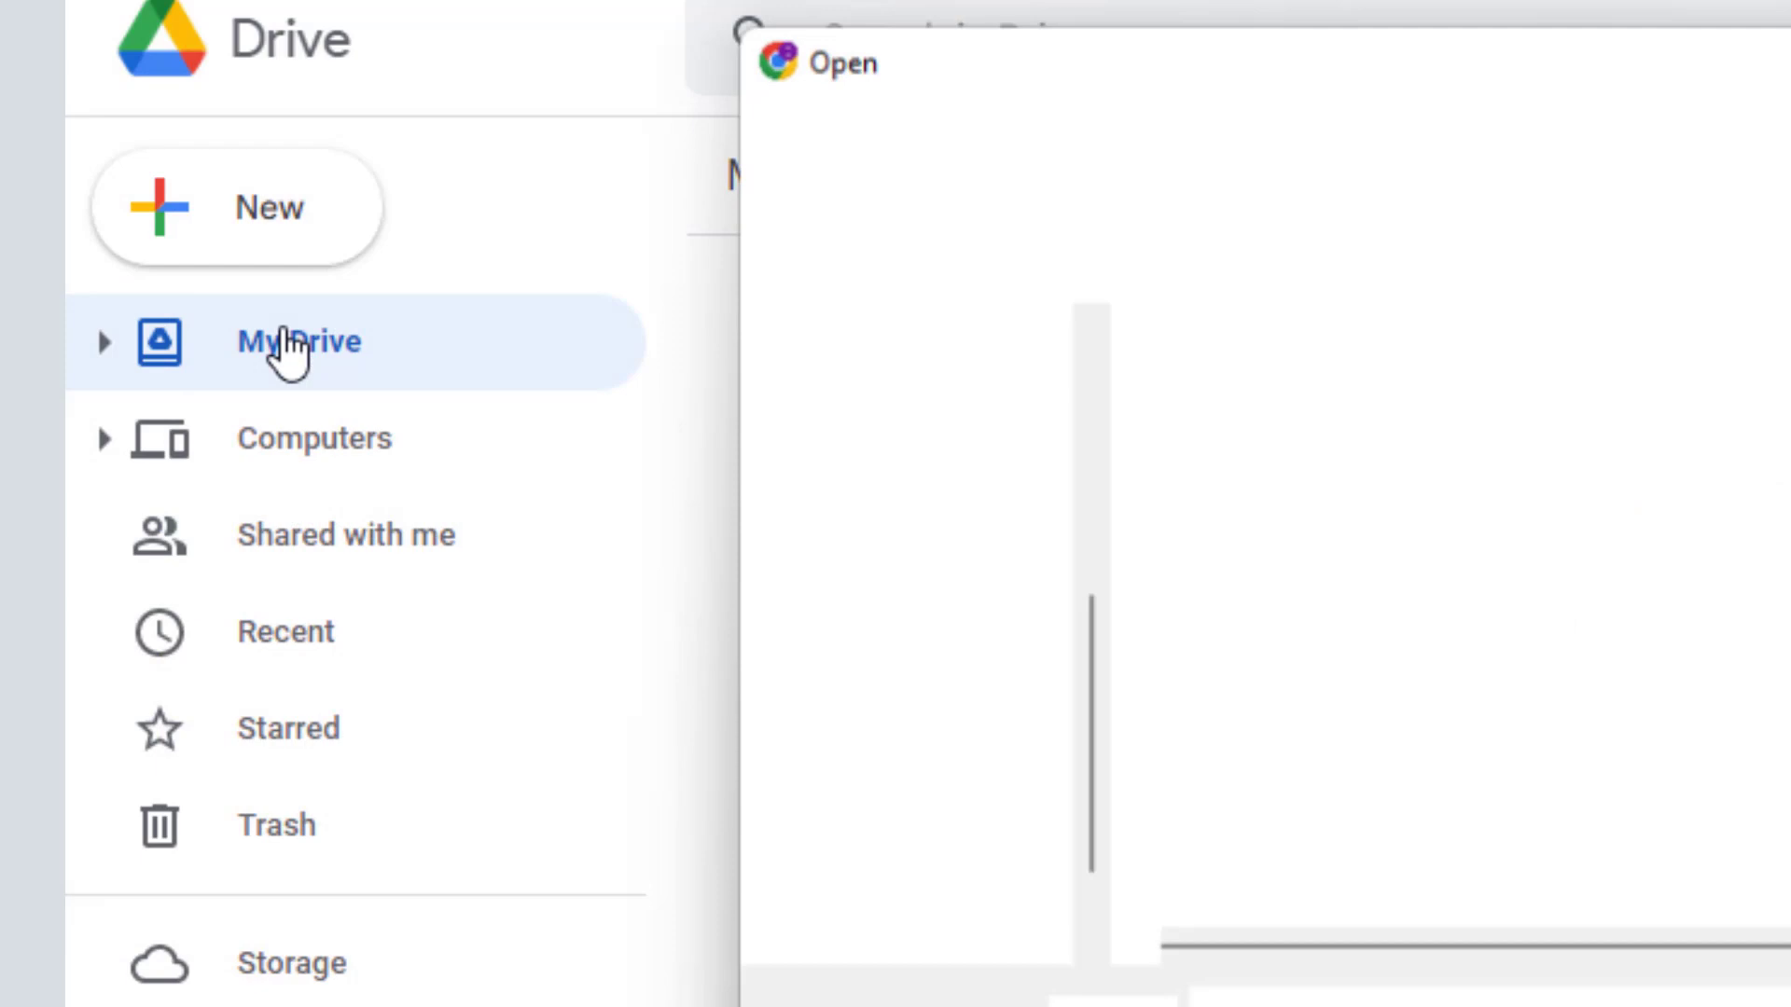
pyautogui.click(896, 349)
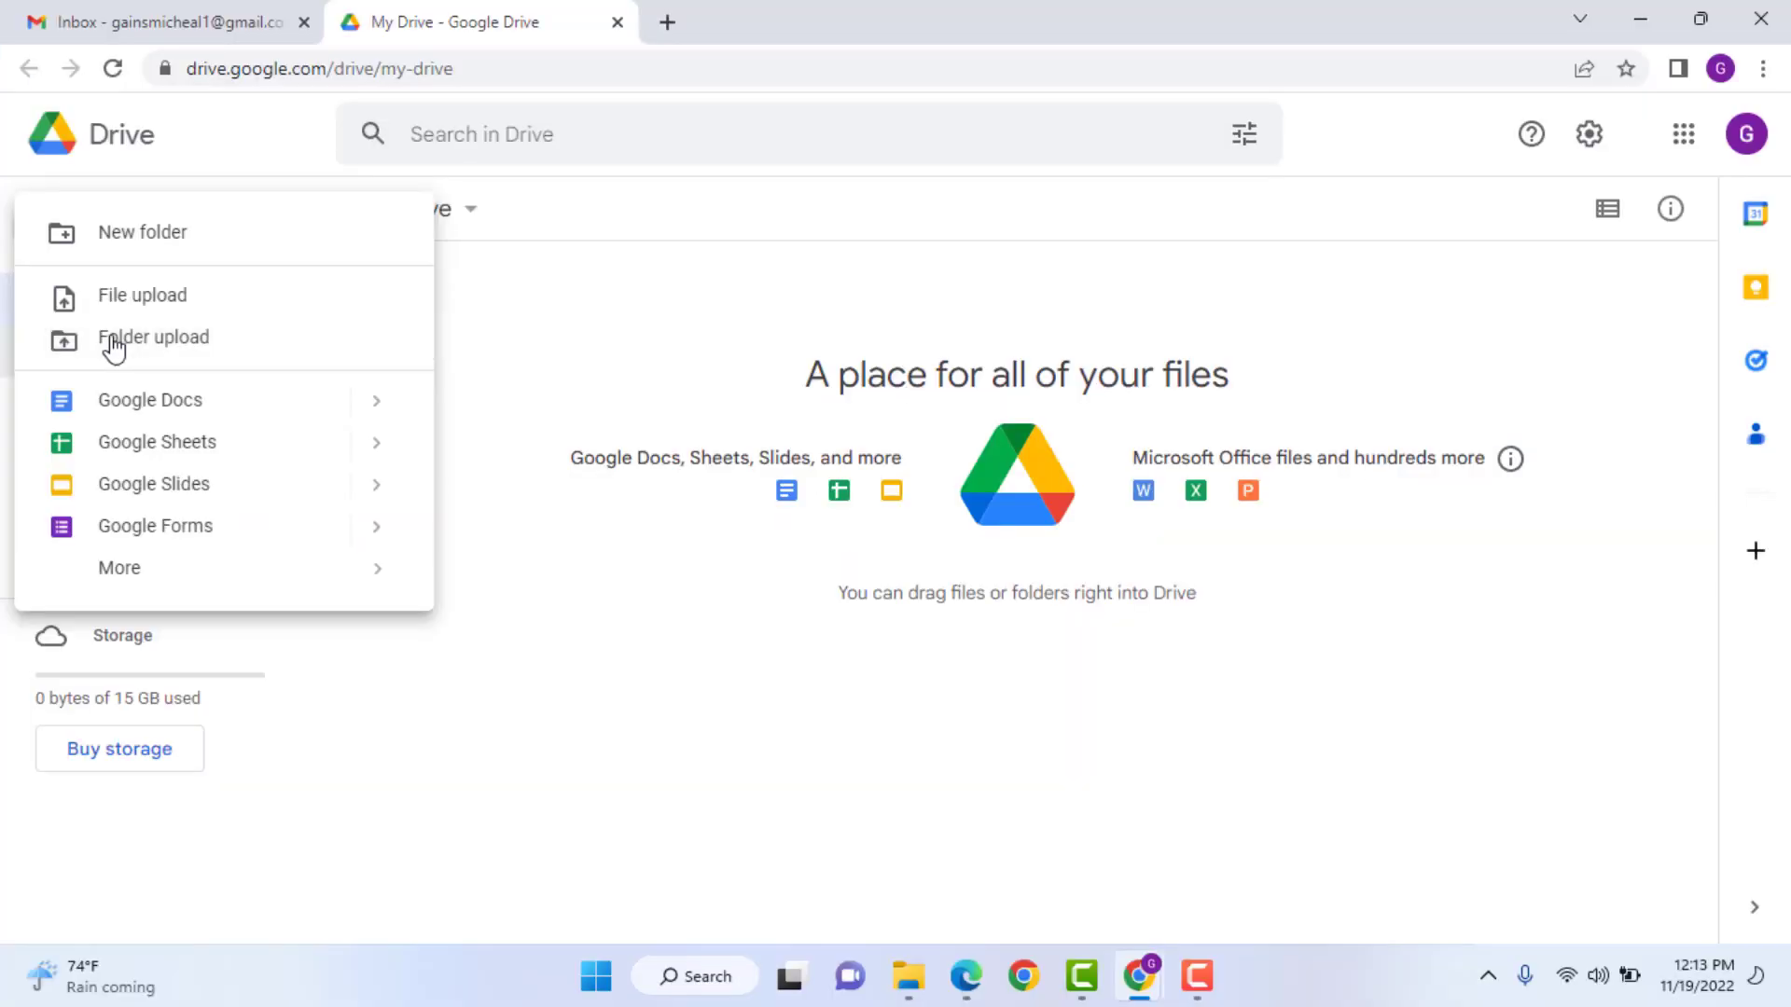
pyautogui.click(114, 347)
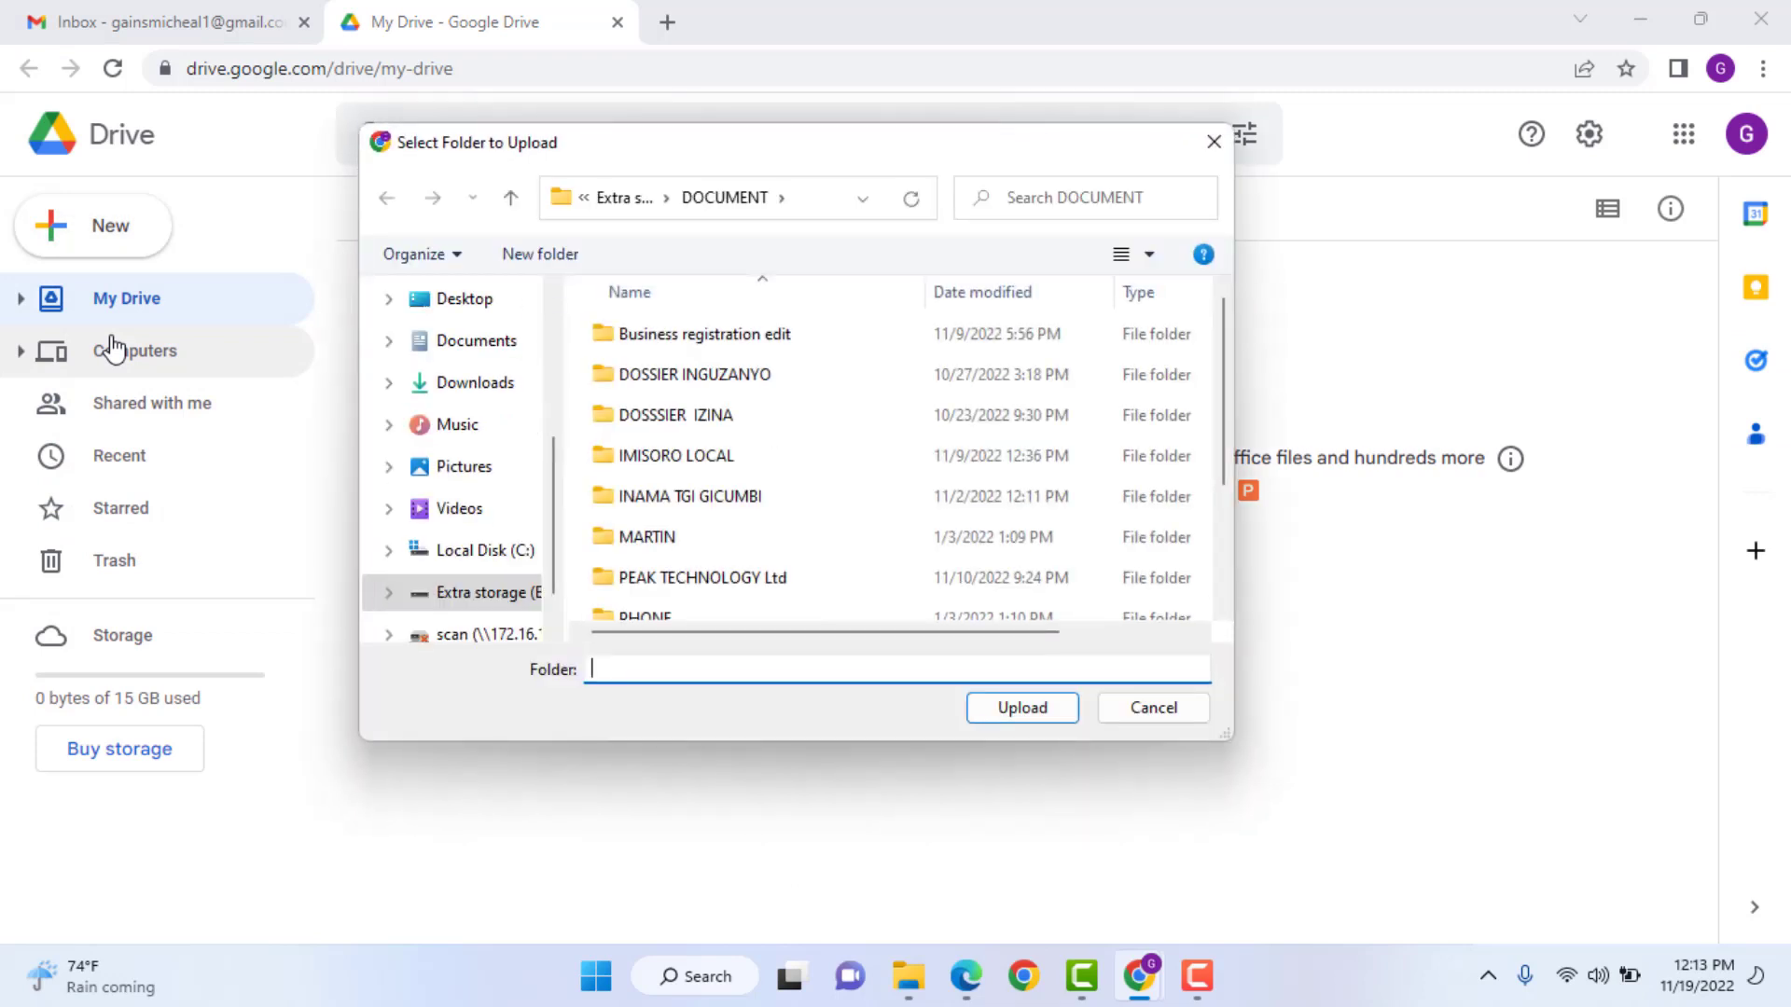
pyautogui.click(462, 304)
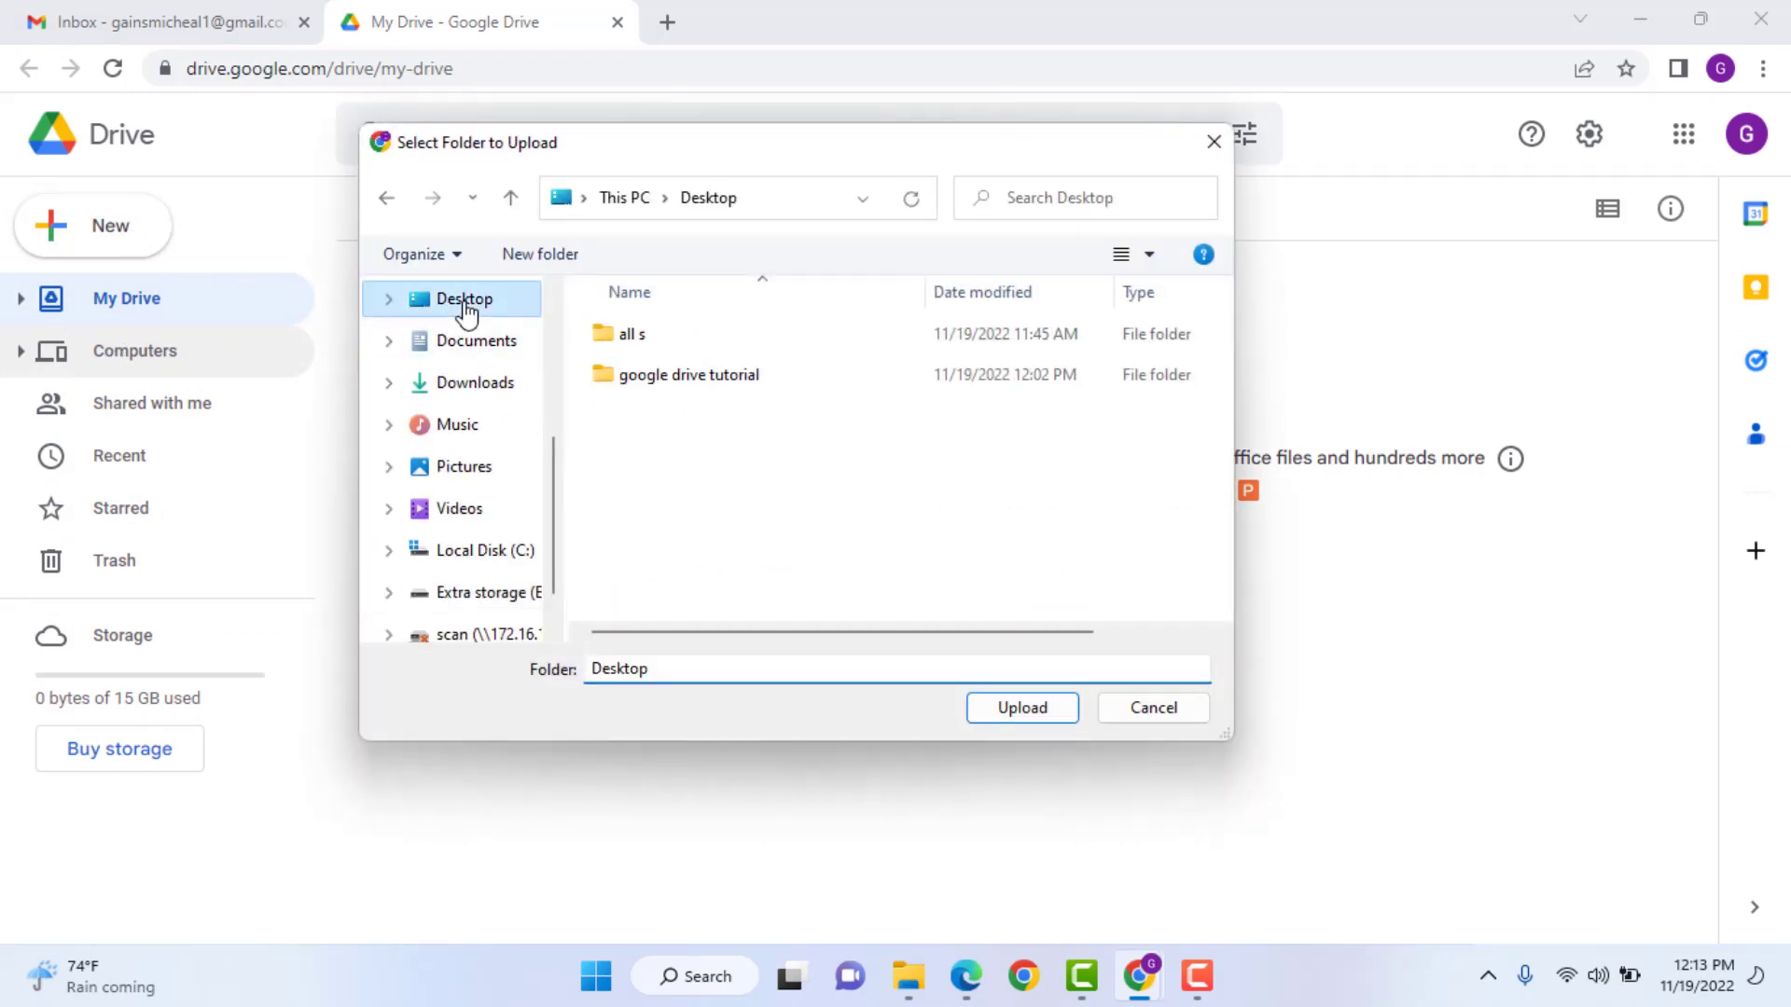
pyautogui.click(631, 375)
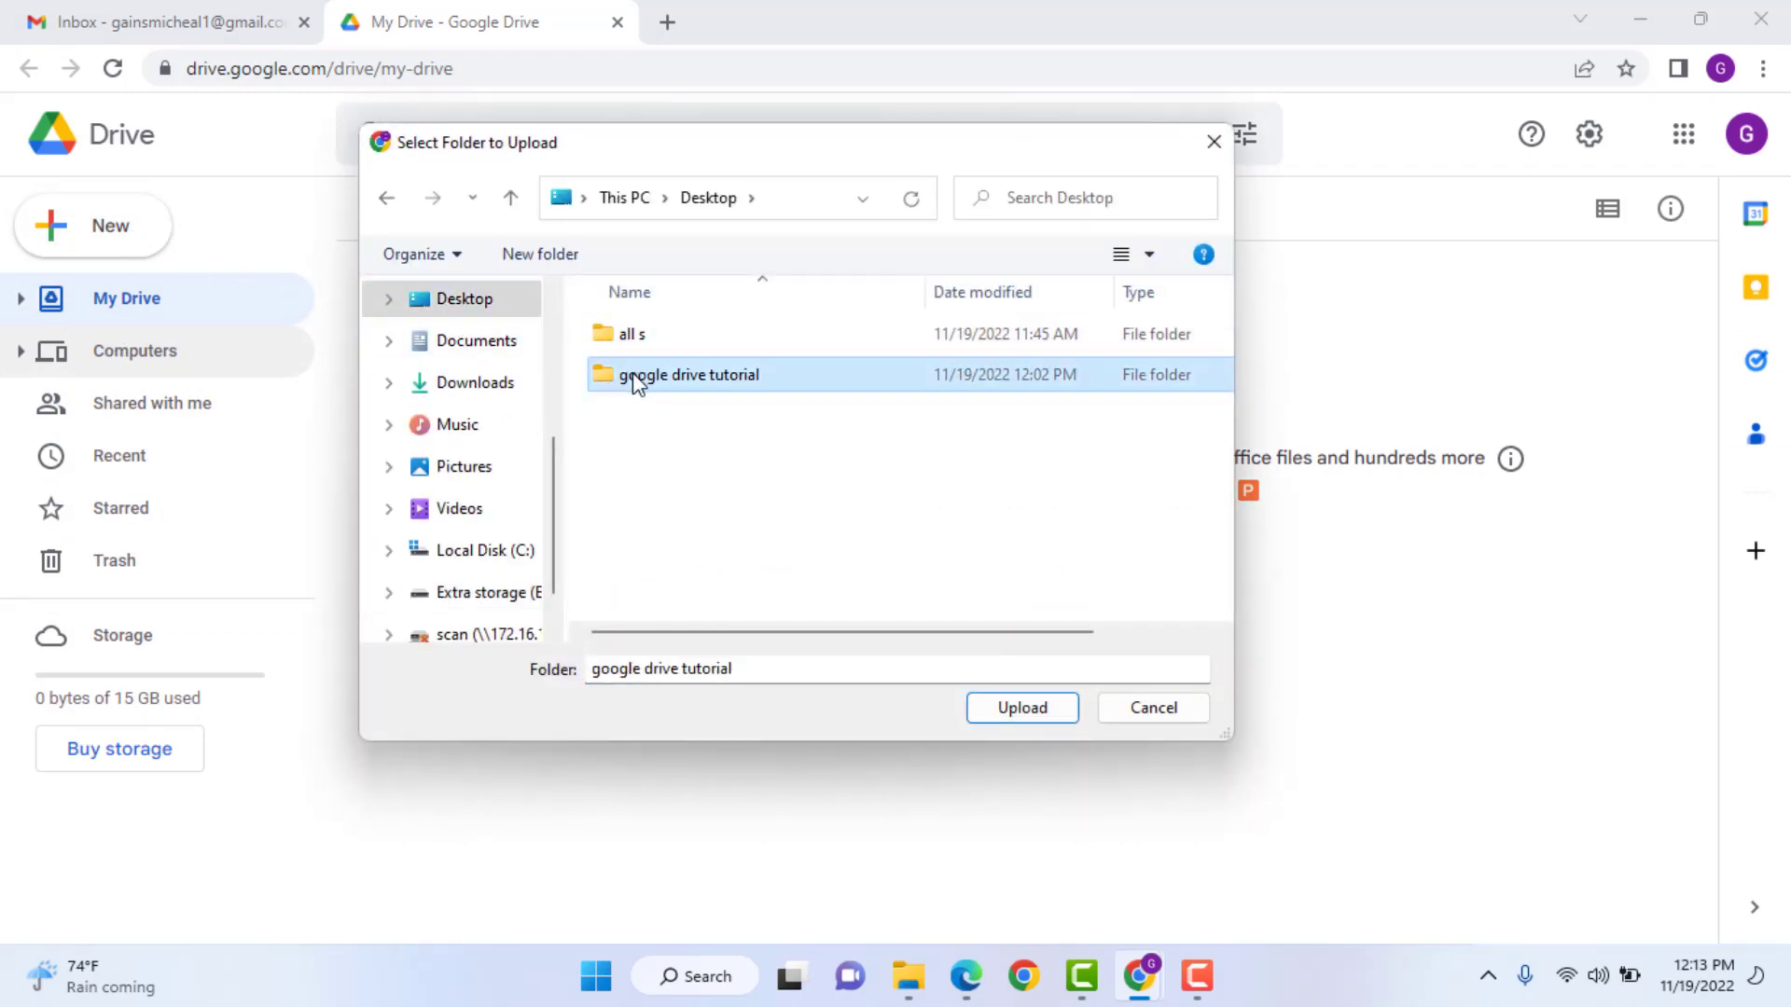
# - Confirm the folder and approve uploading its 3 files to My Drive
pyautogui.click(1007, 716)
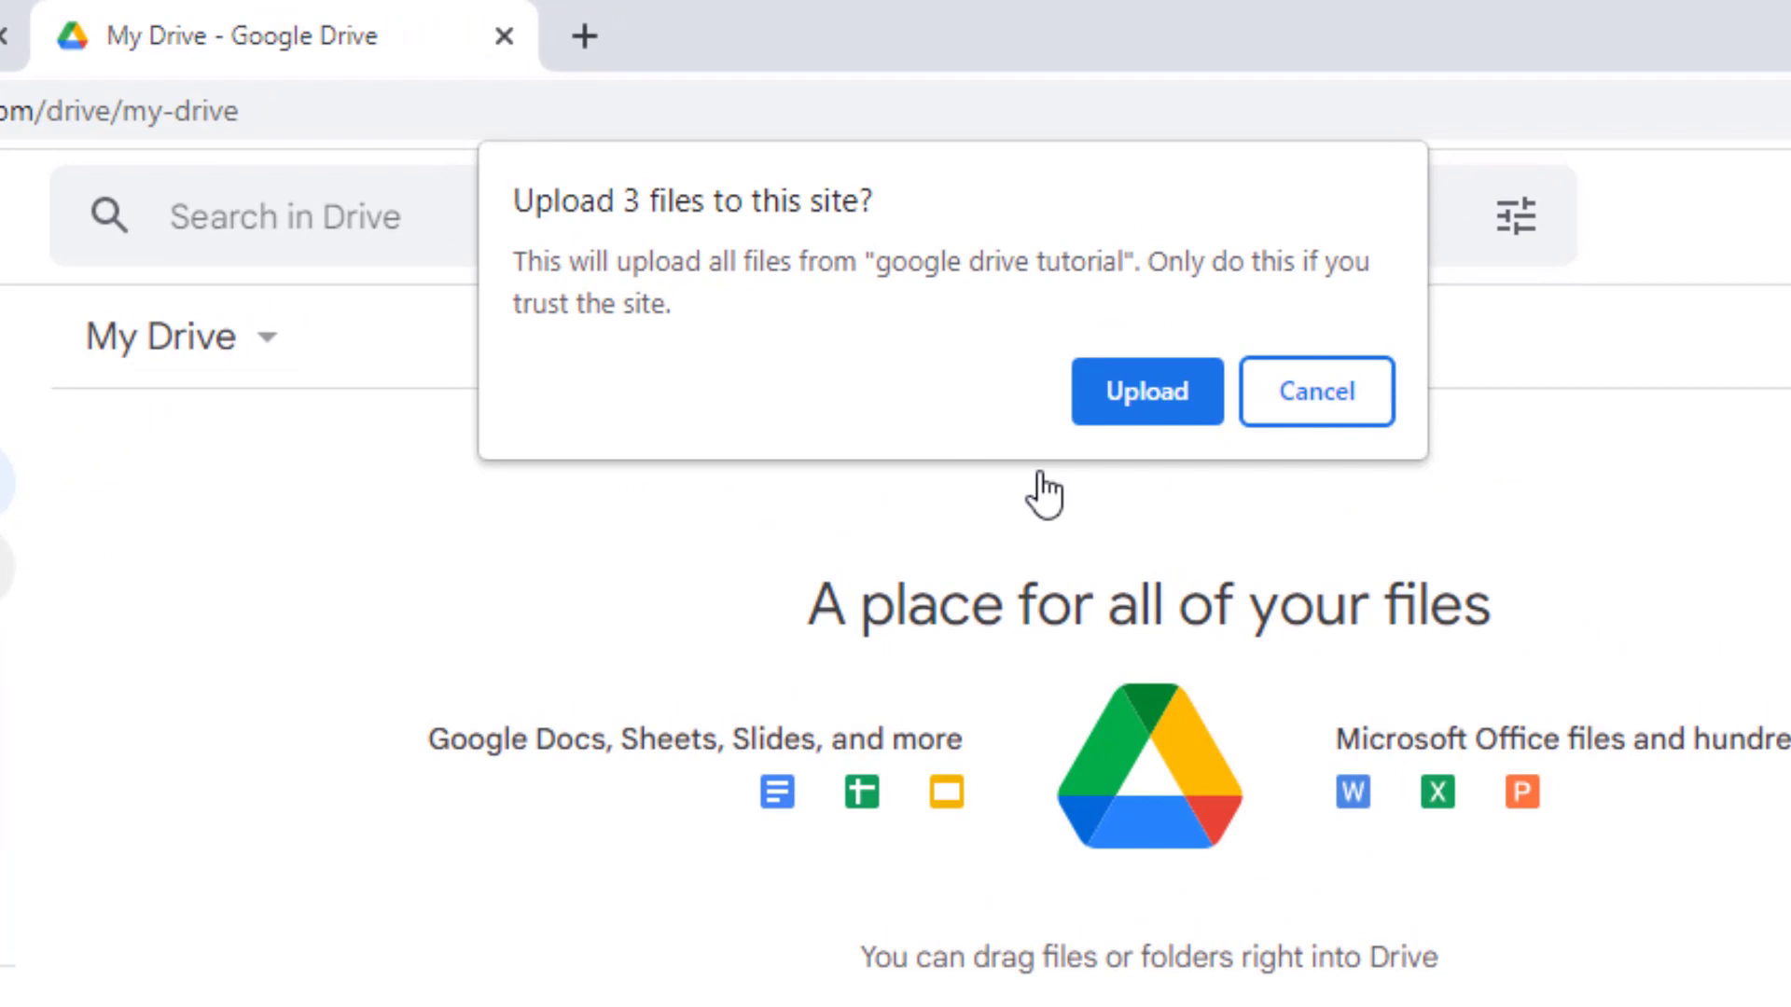
pyautogui.click(1156, 391)
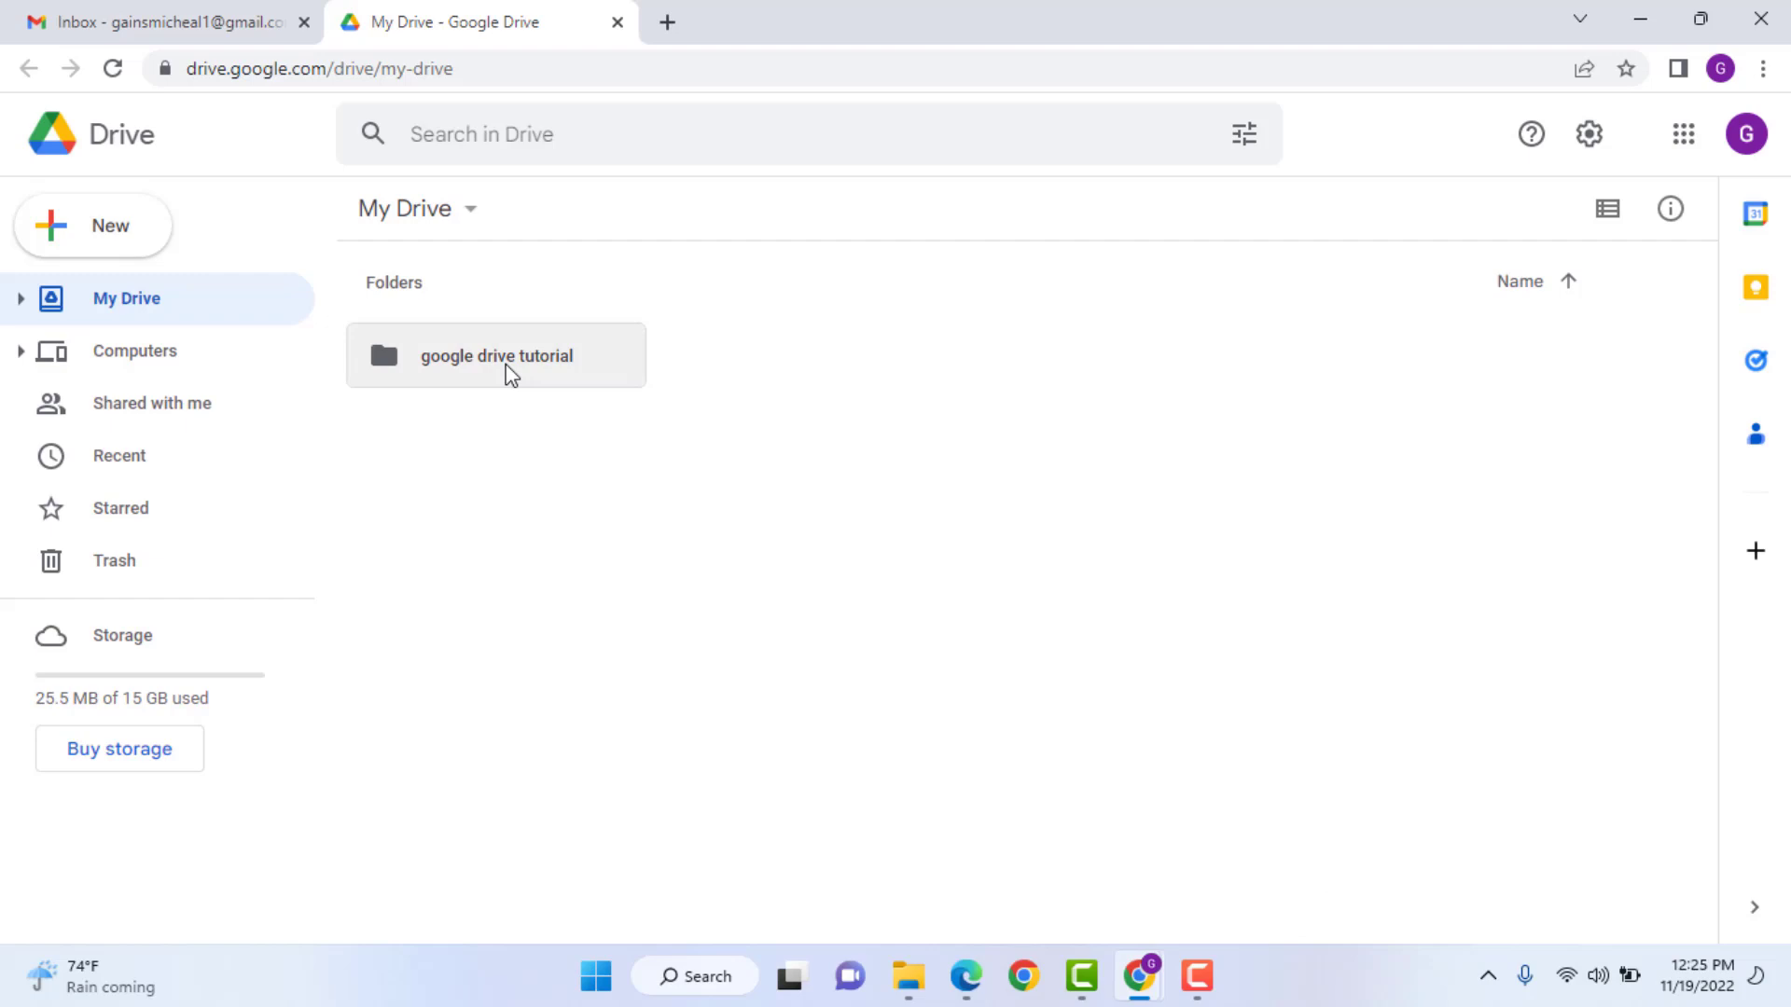
pyautogui.doubleClick(503, 371)
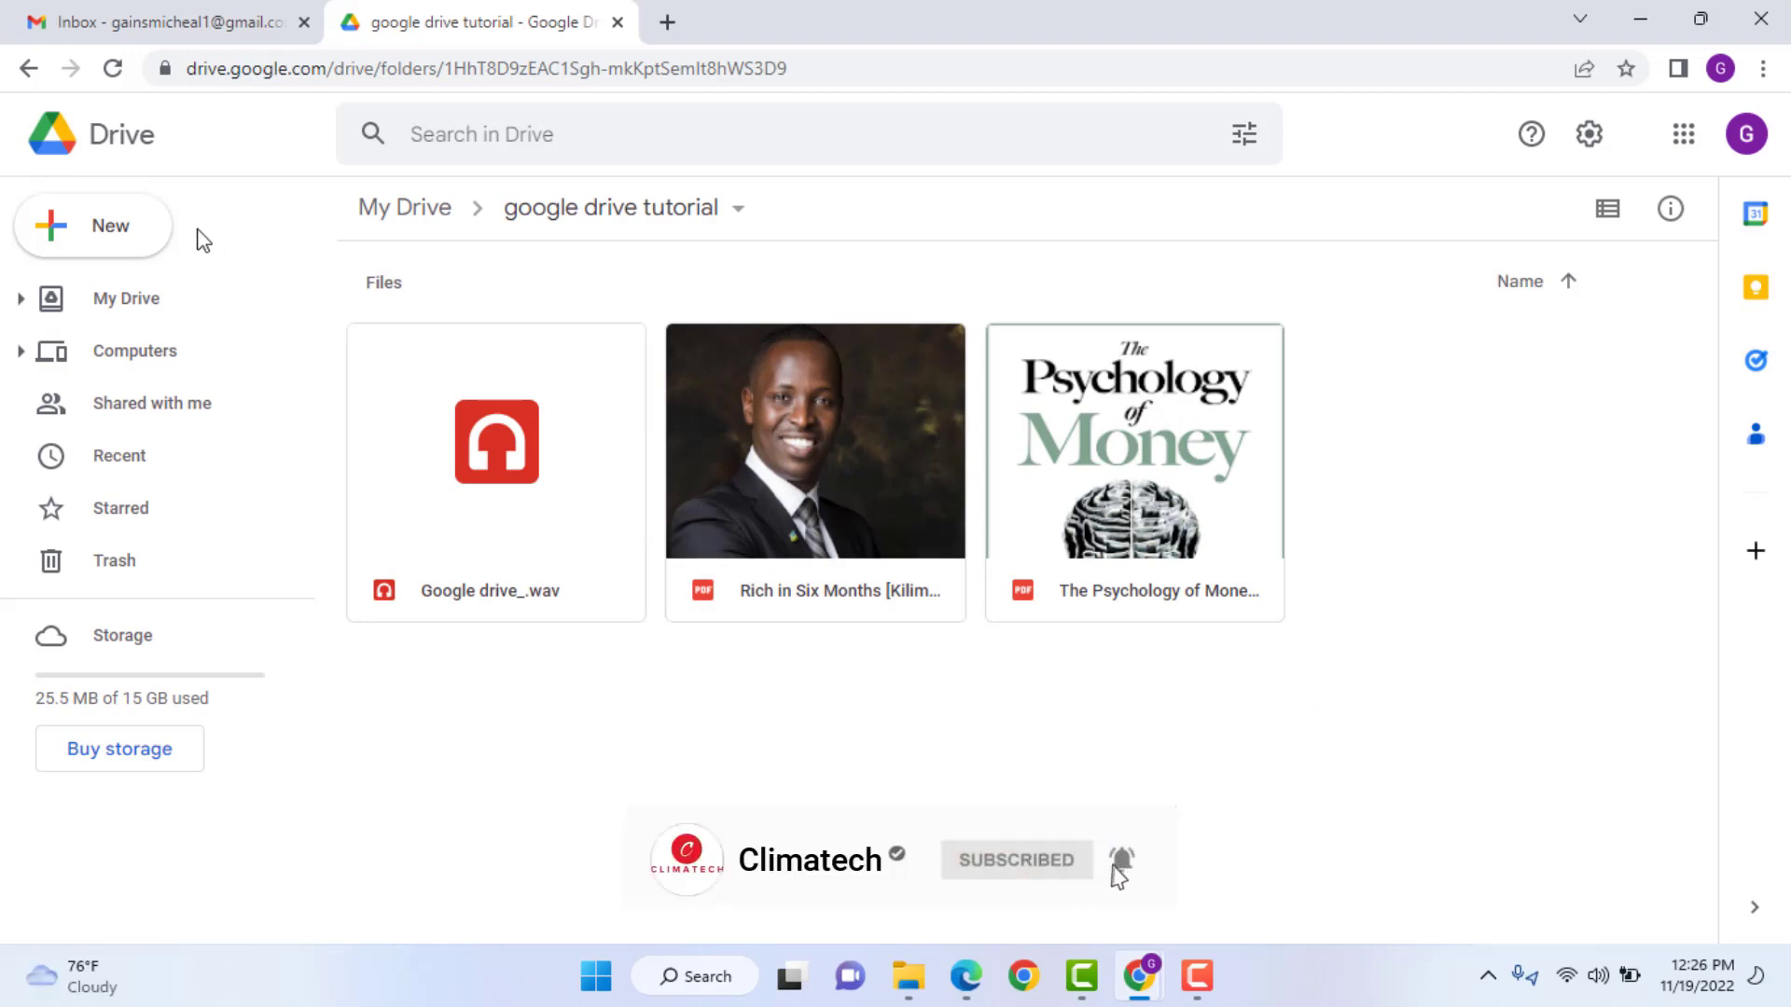
pyautogui.click(126, 299)
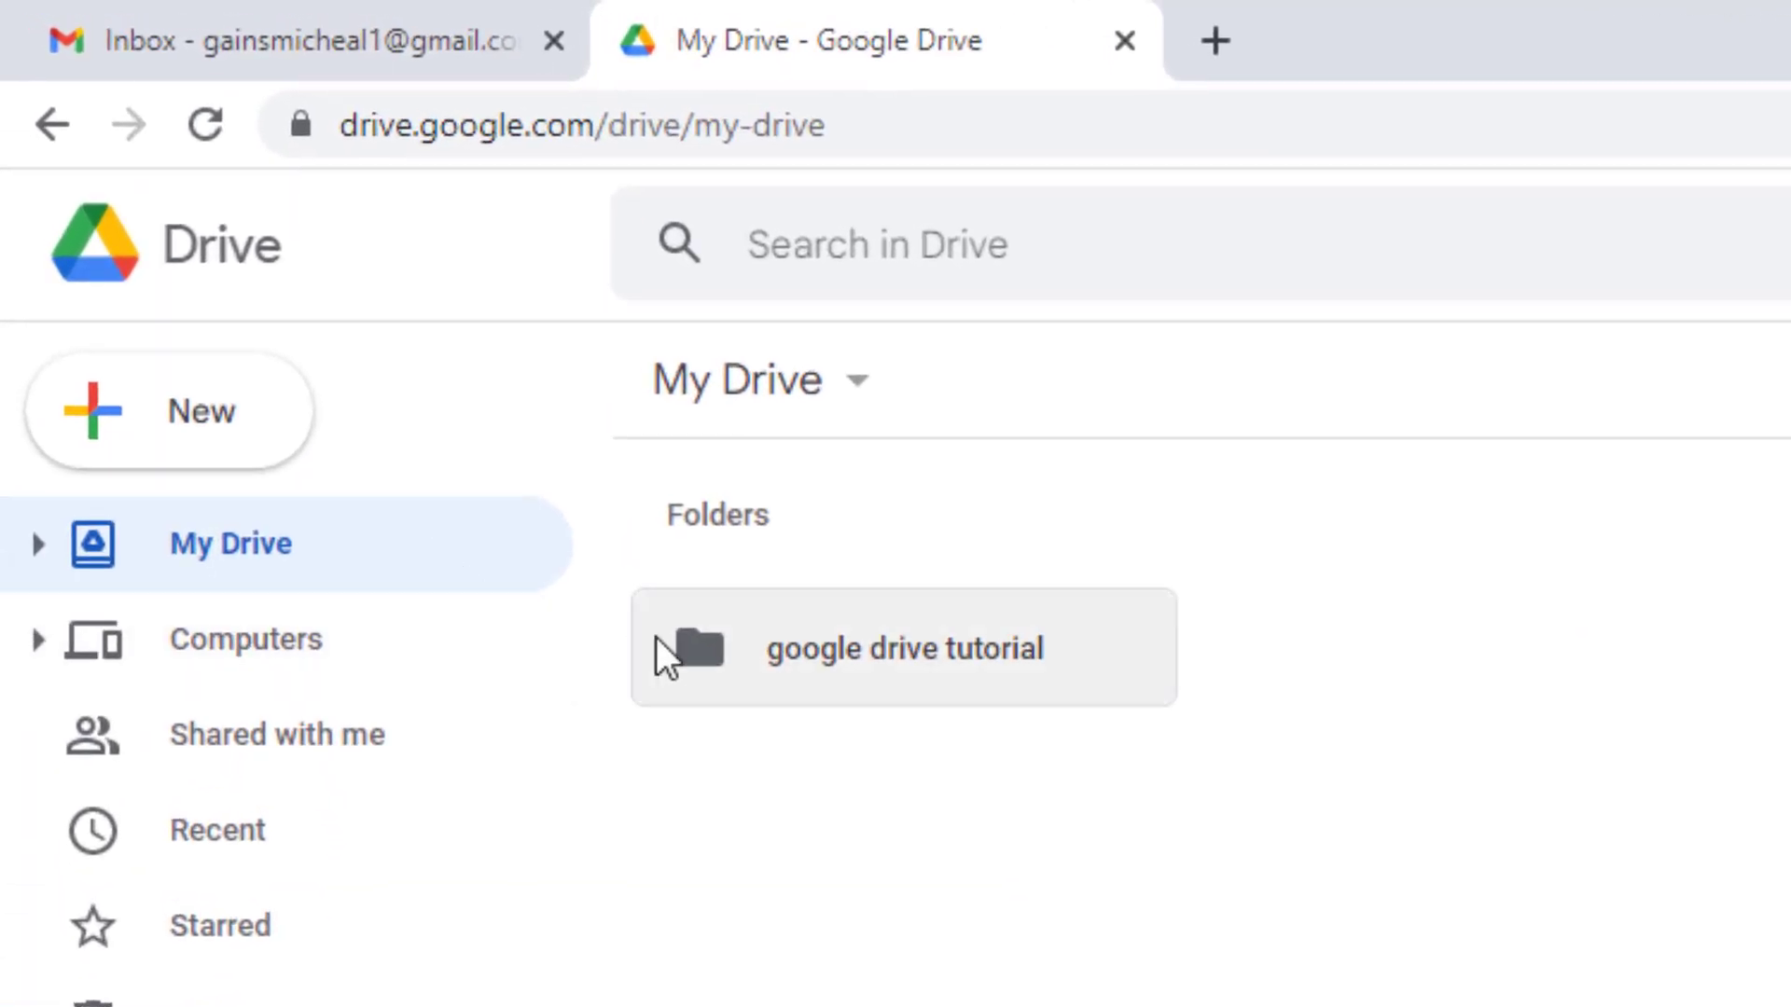
# - Open the folder's Share dialog and add a contact's e-mail address as a recipient
pyautogui.rightClick(791, 658)
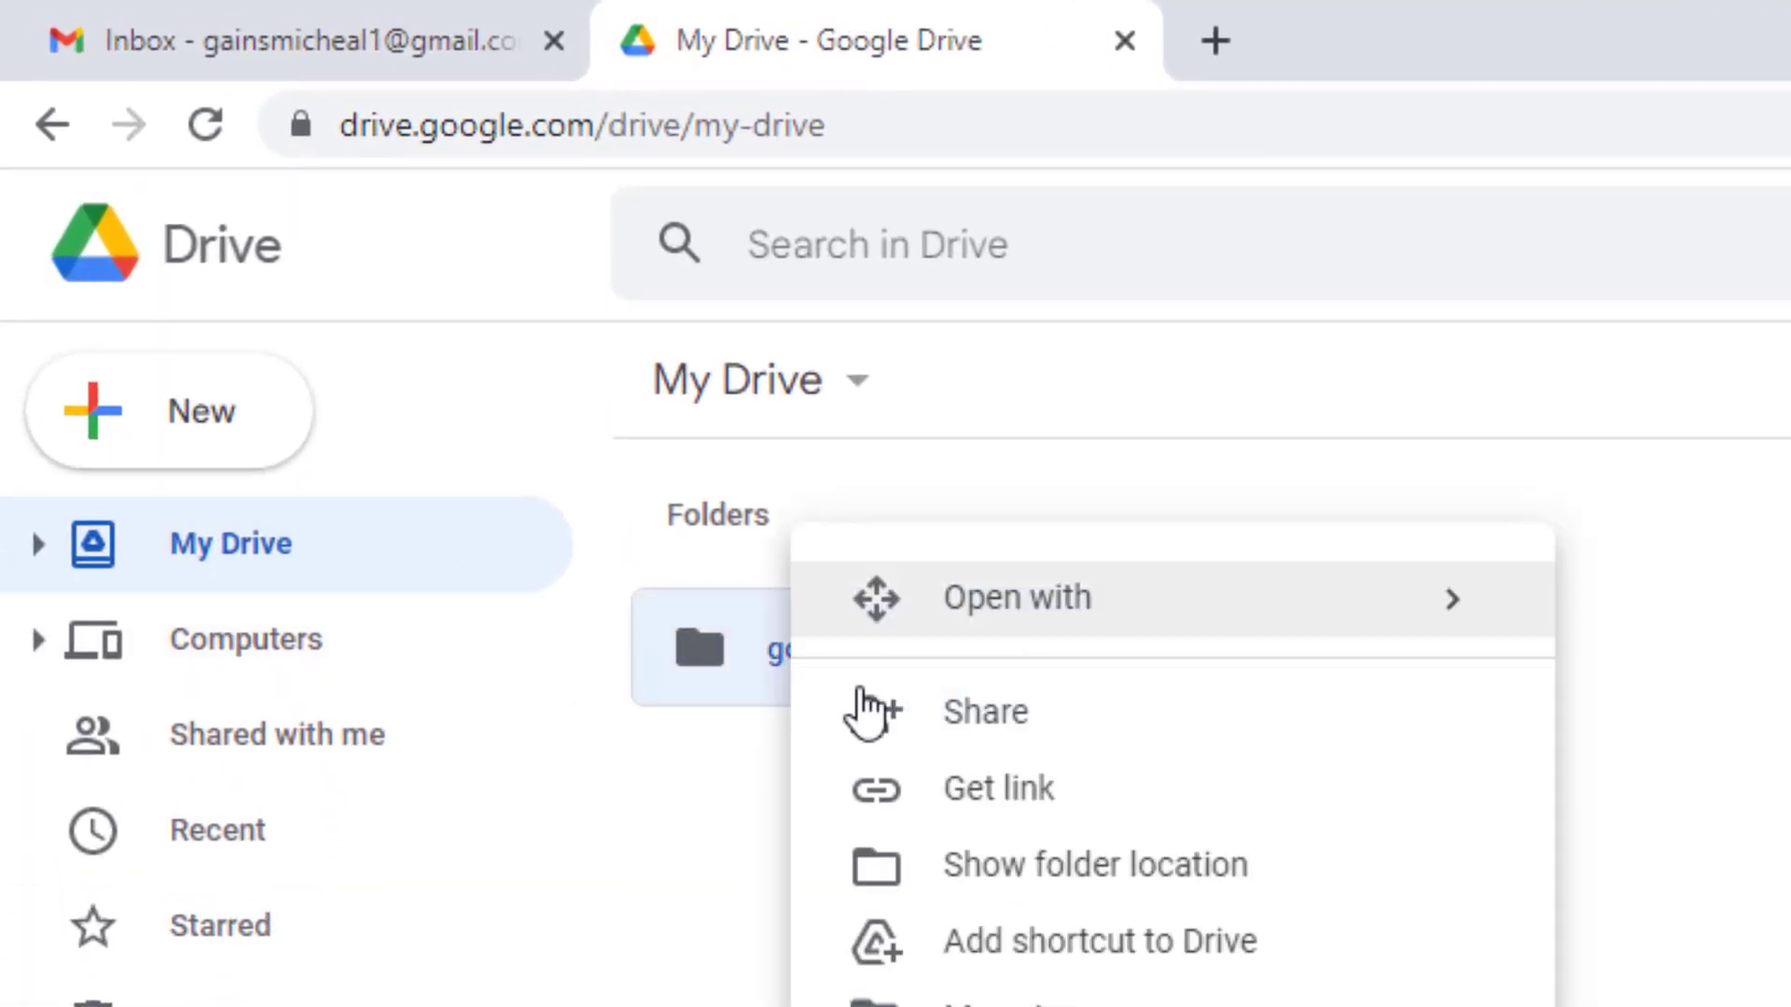
pyautogui.click(867, 713)
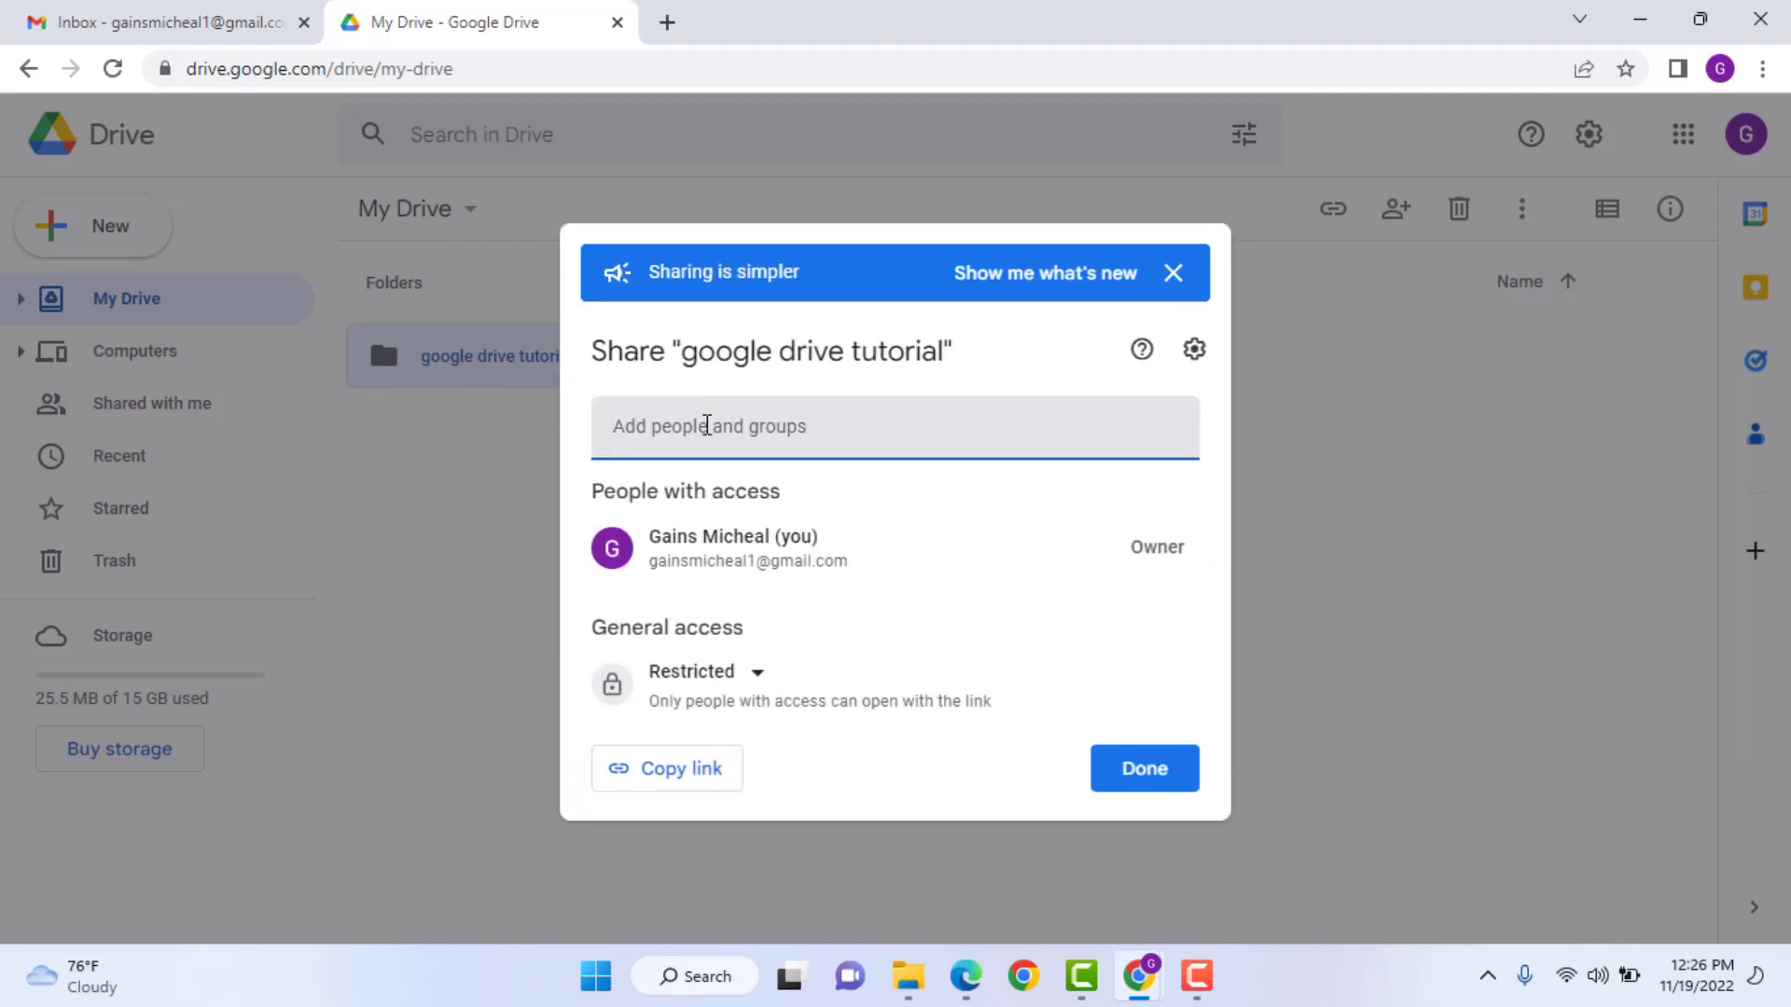
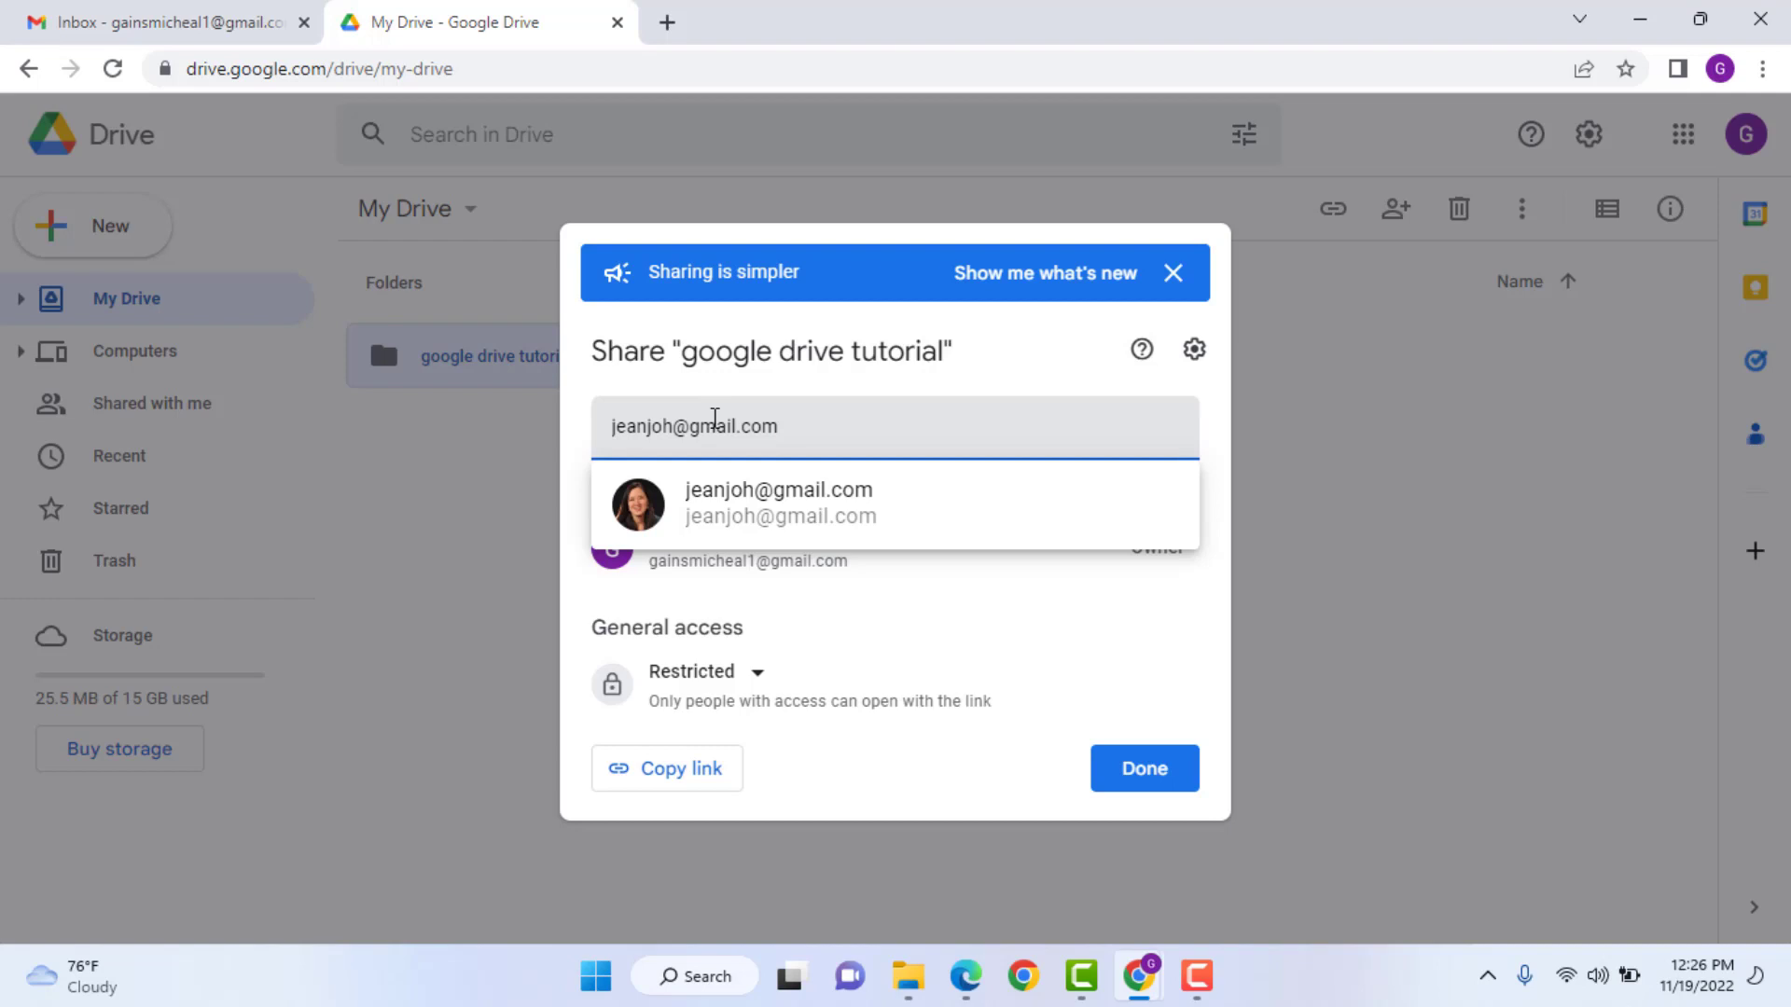
pyautogui.click(735, 508)
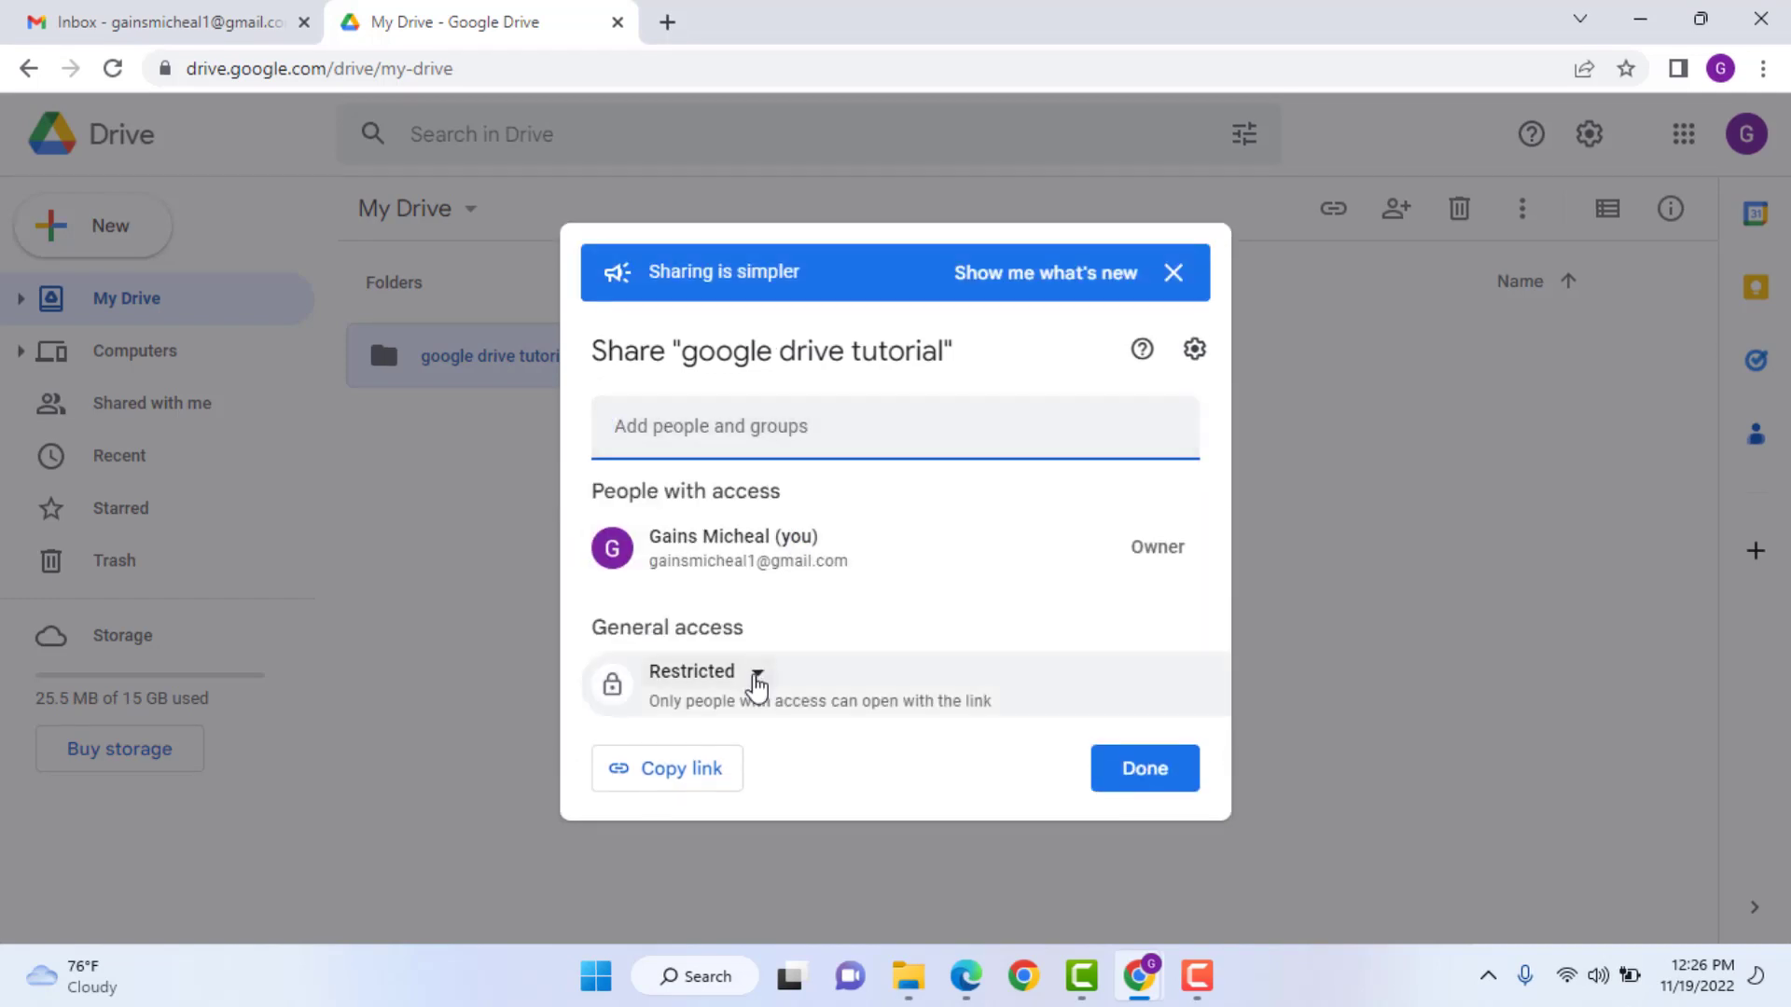
# - Set general access to 'Anyone with the link' and copy the folder link
pyautogui.click(756, 675)
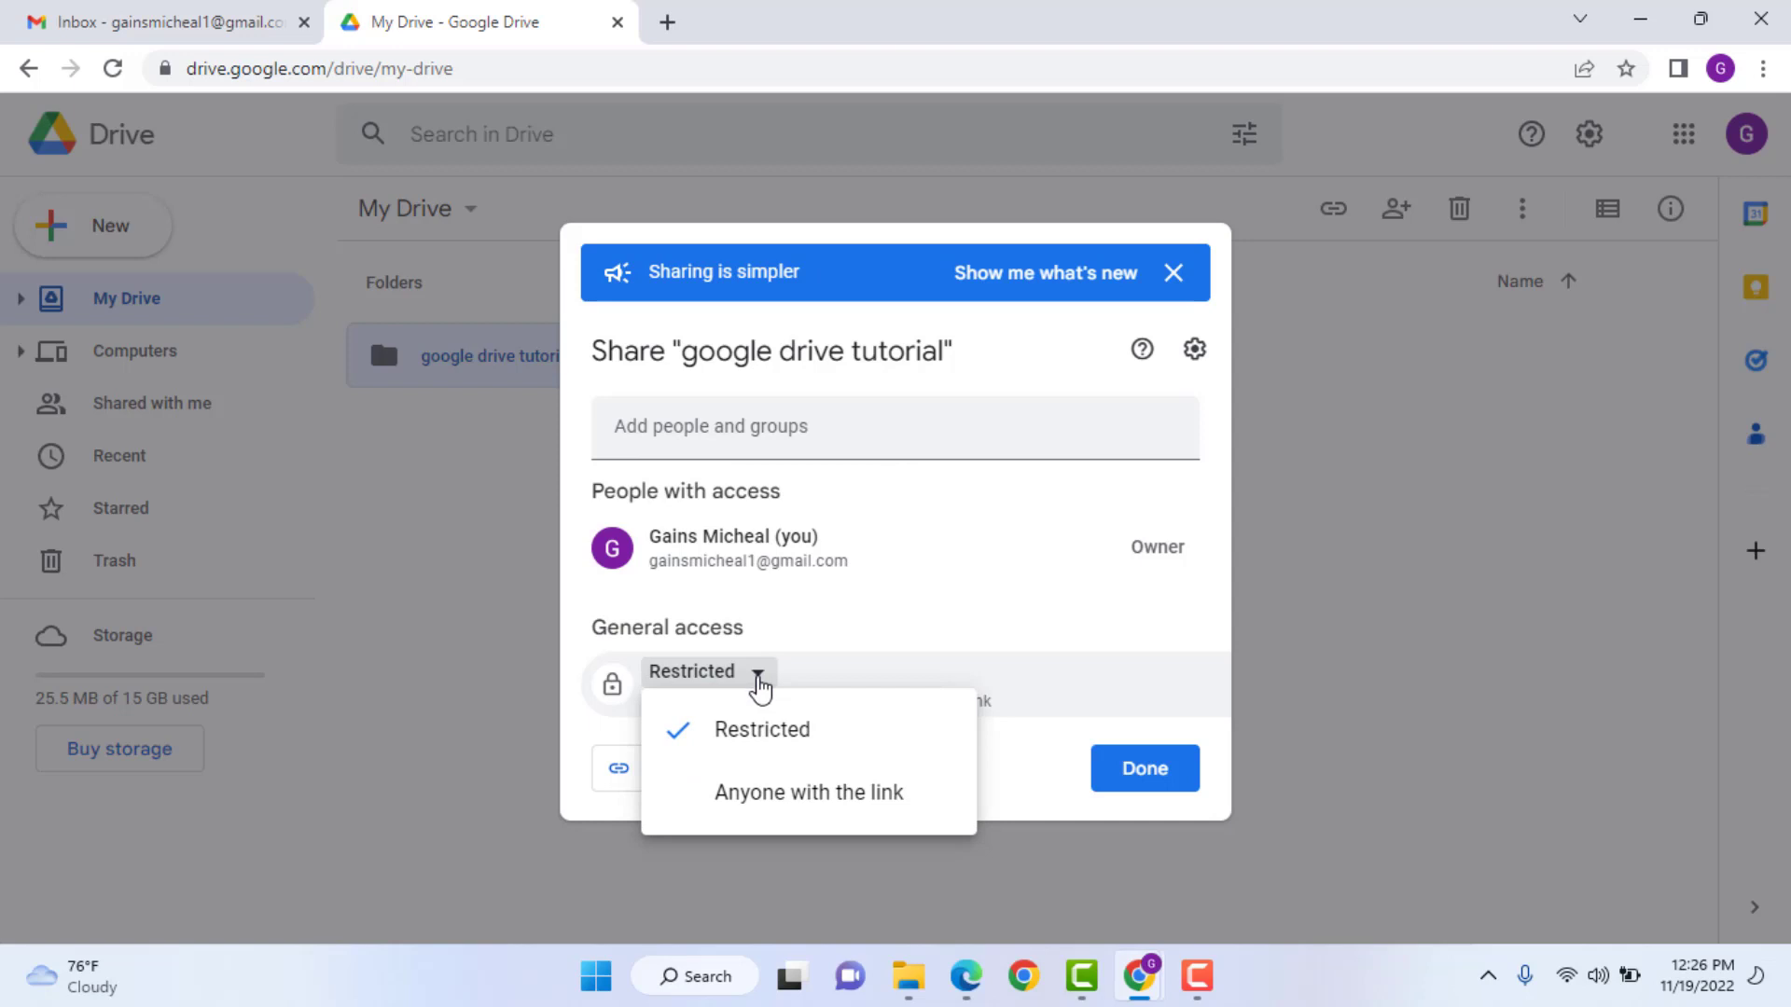
pyautogui.click(771, 806)
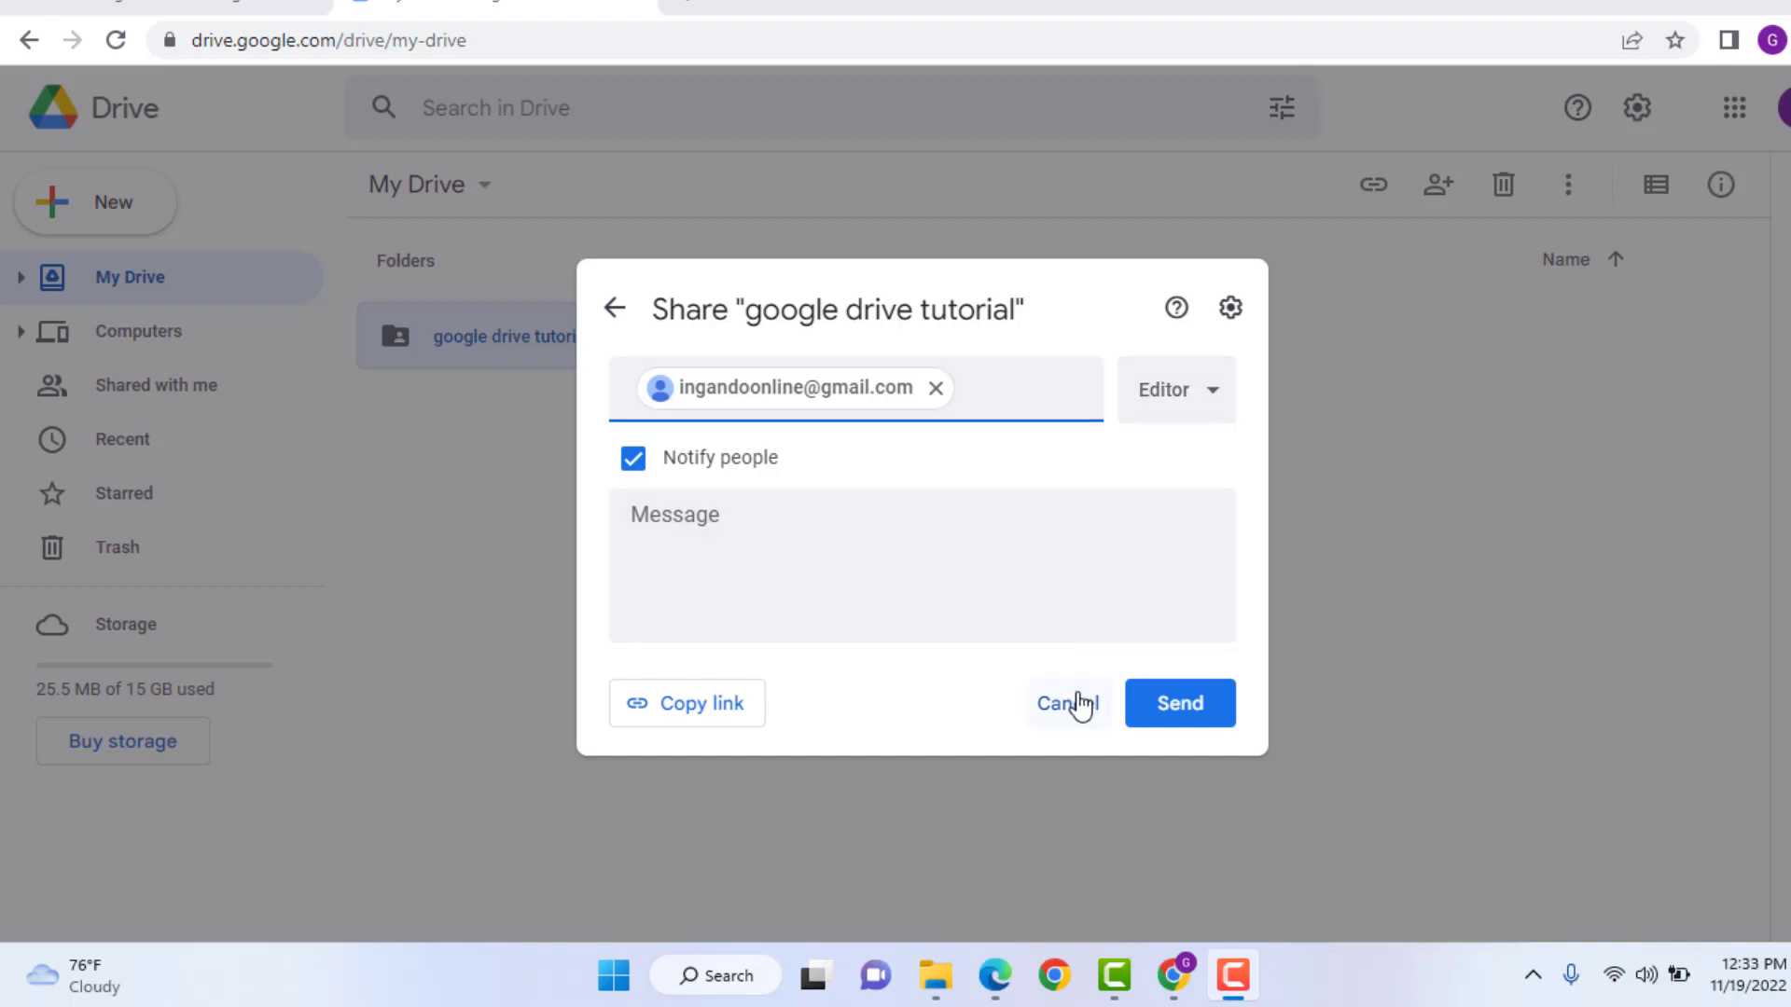
pyautogui.click(668, 703)
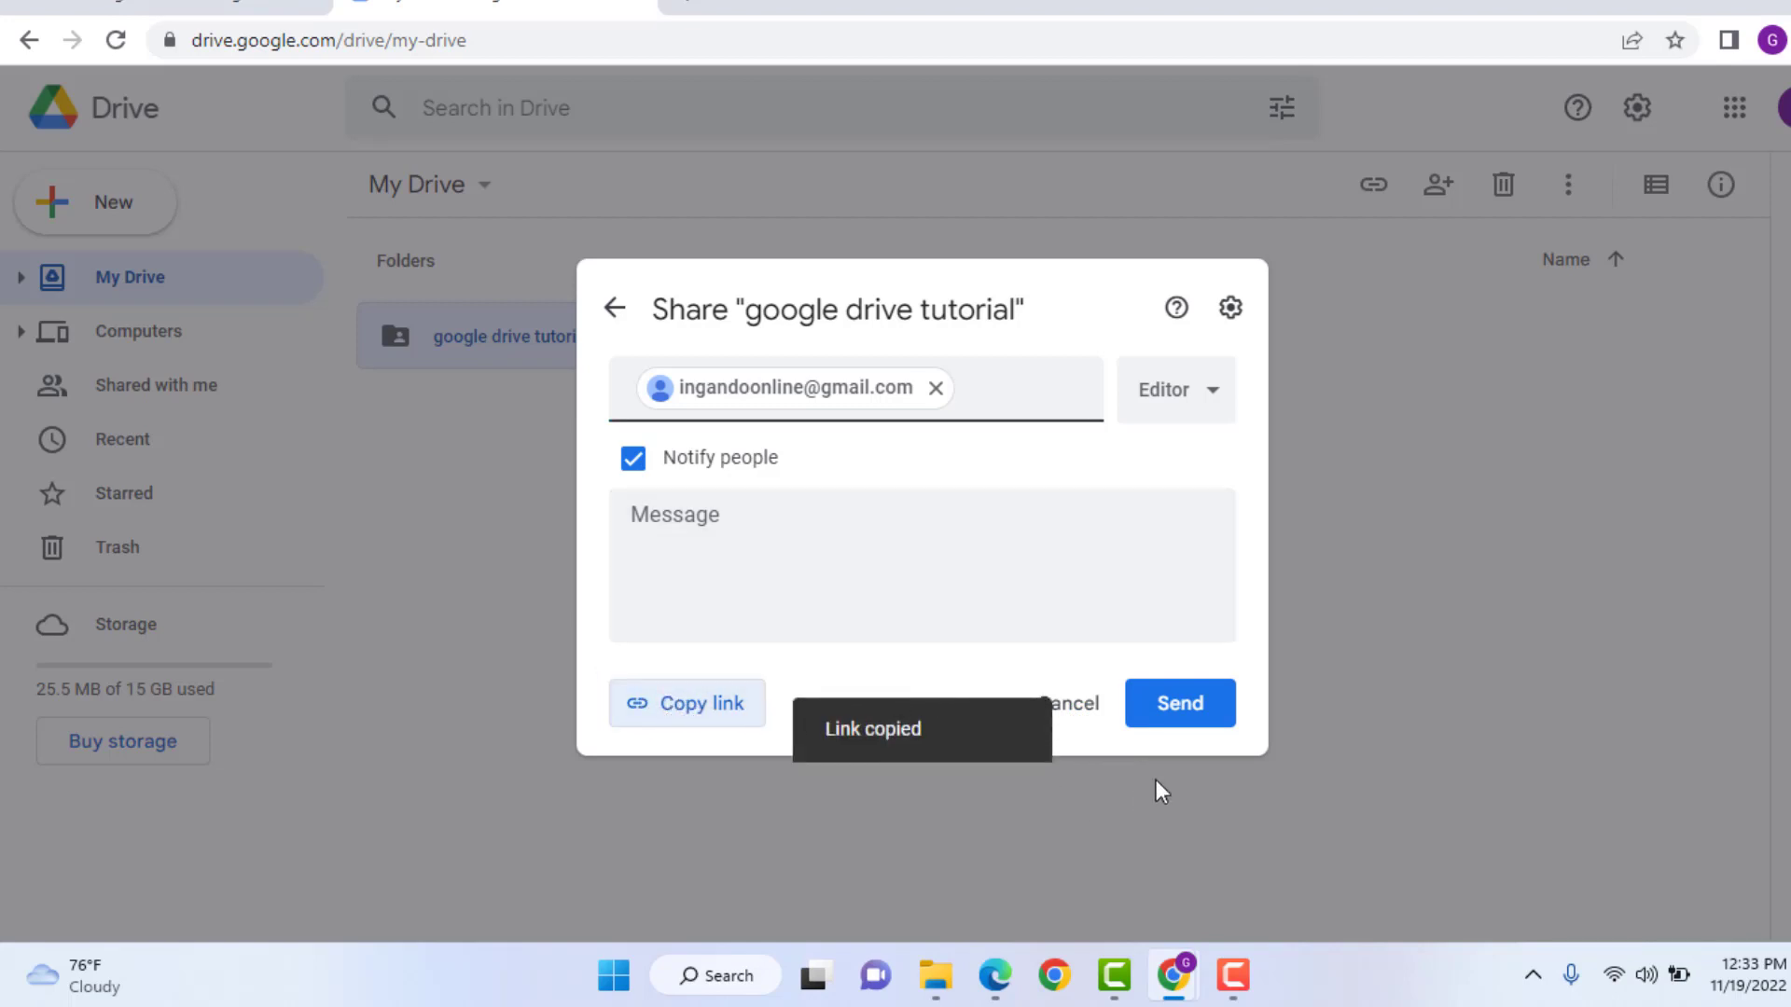
# - Open the copied folder link in Edge and download all its files as a ZIP
pyautogui.click(995, 975)
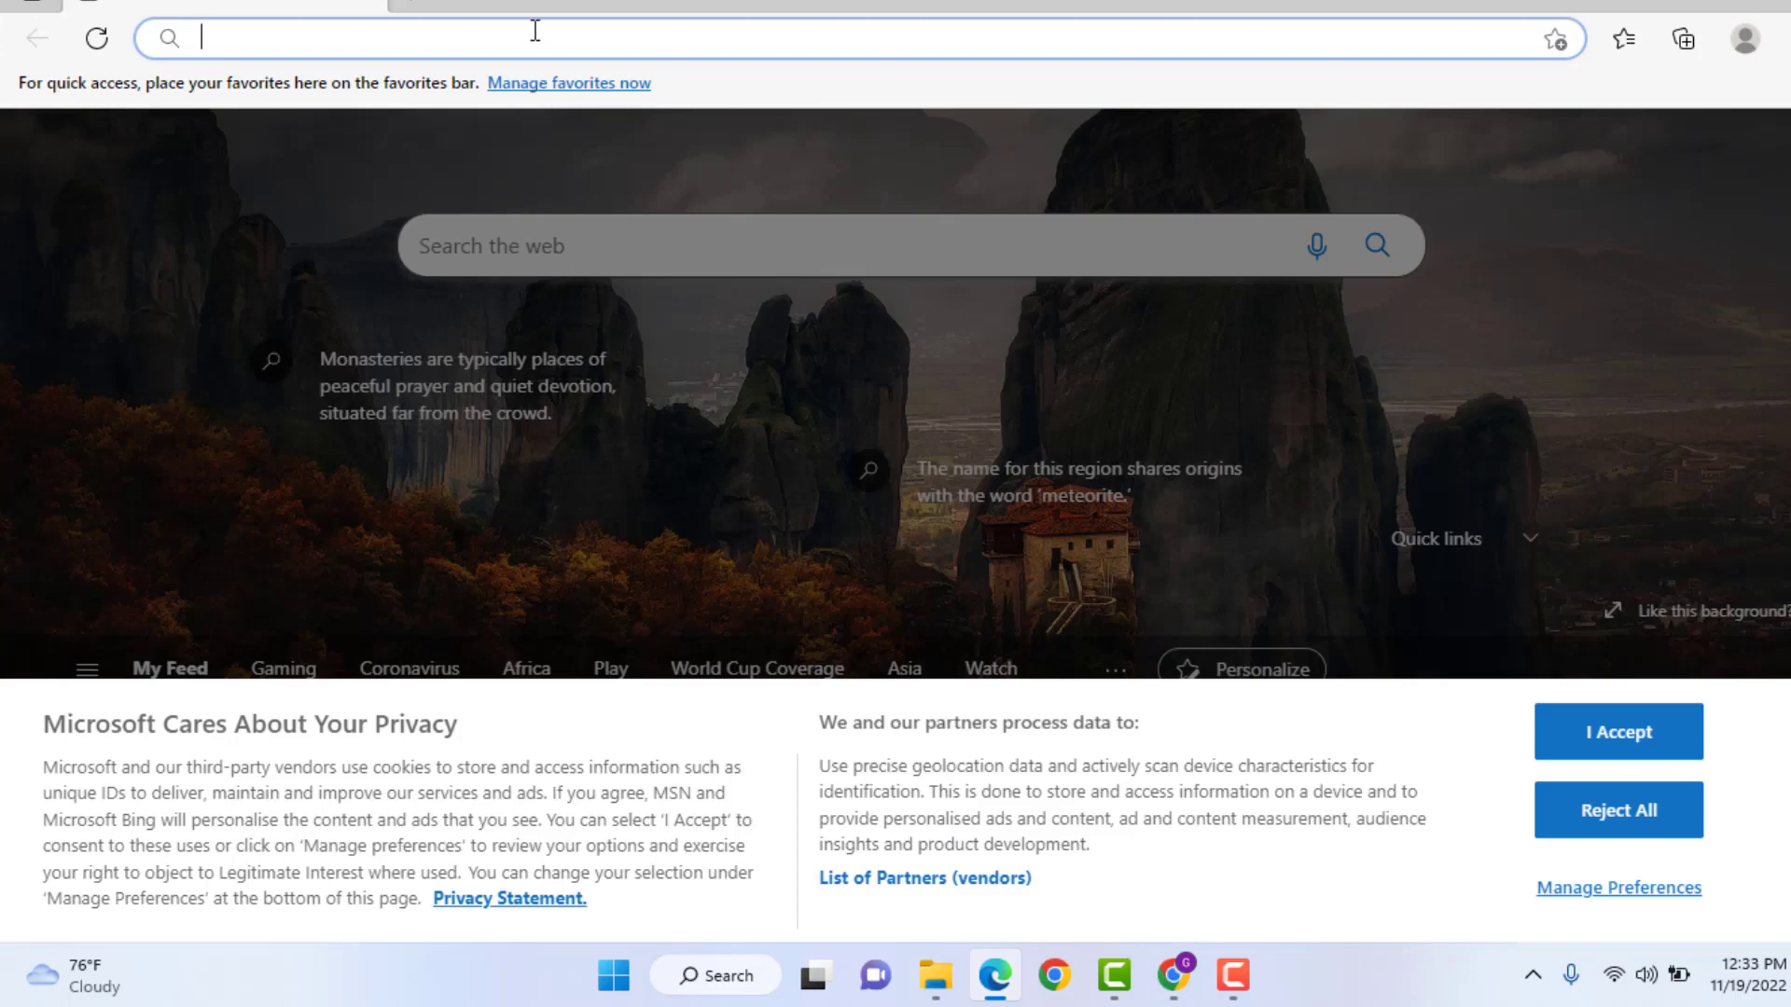
pyautogui.rightClick(535, 30)
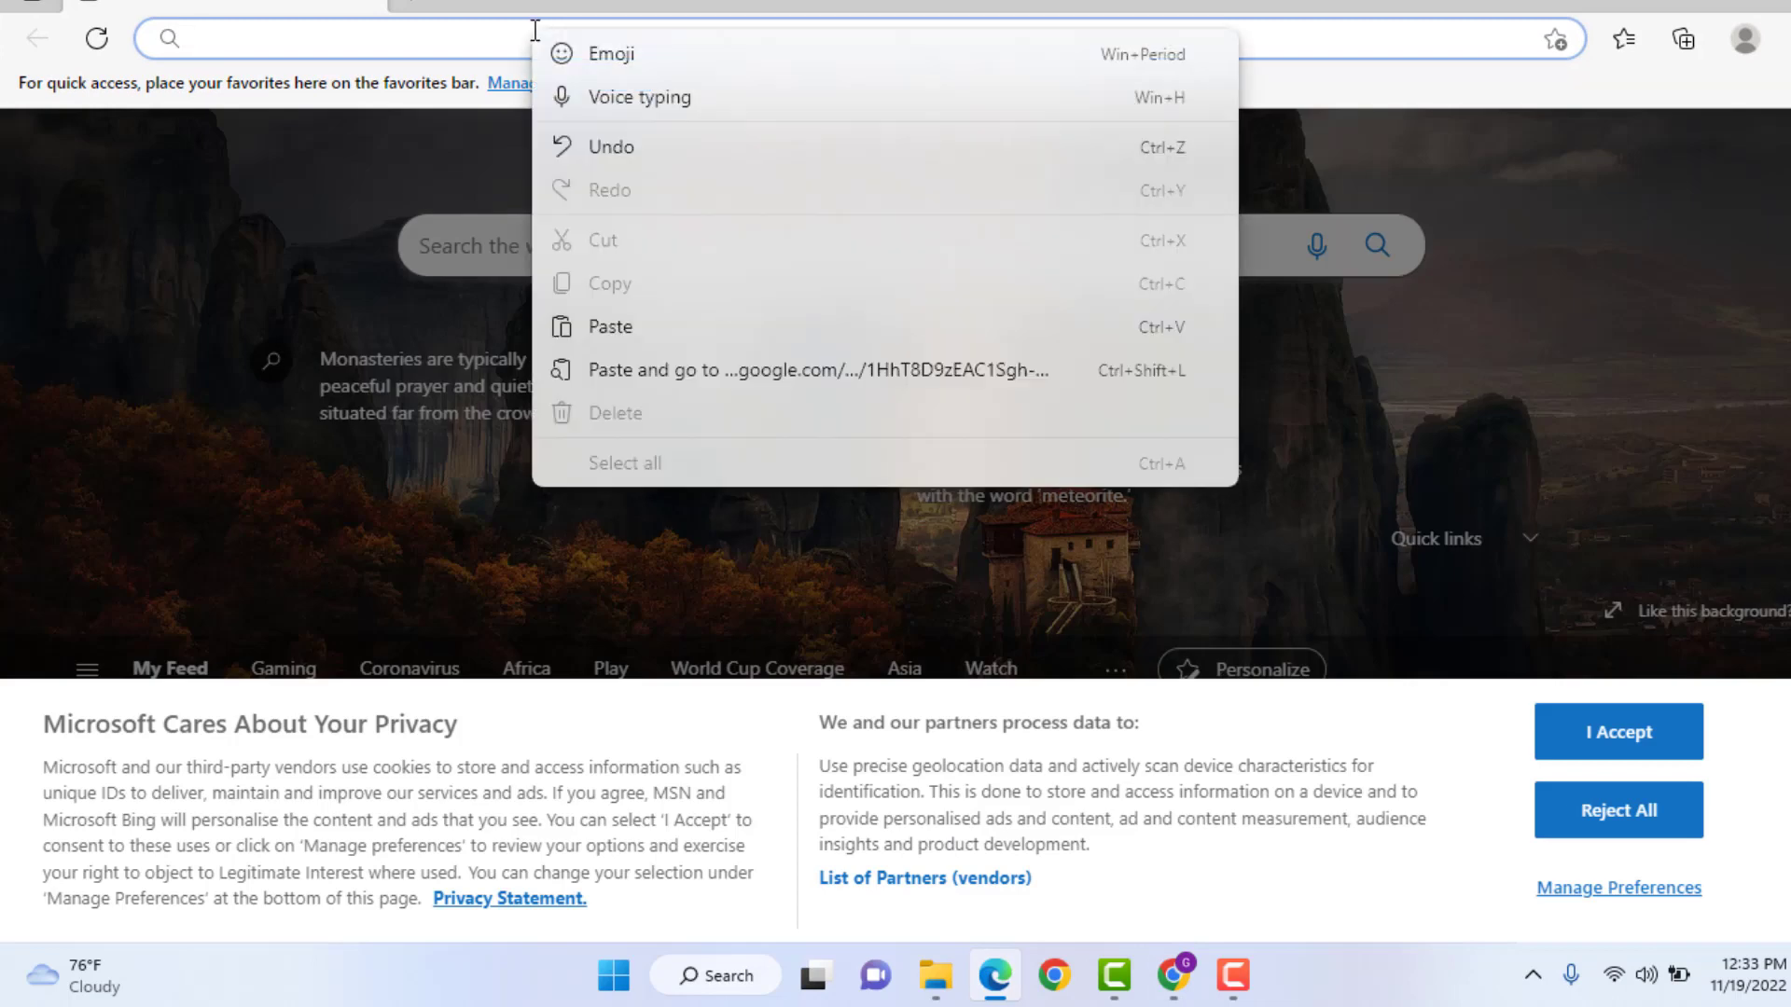
pyautogui.click(574, 326)
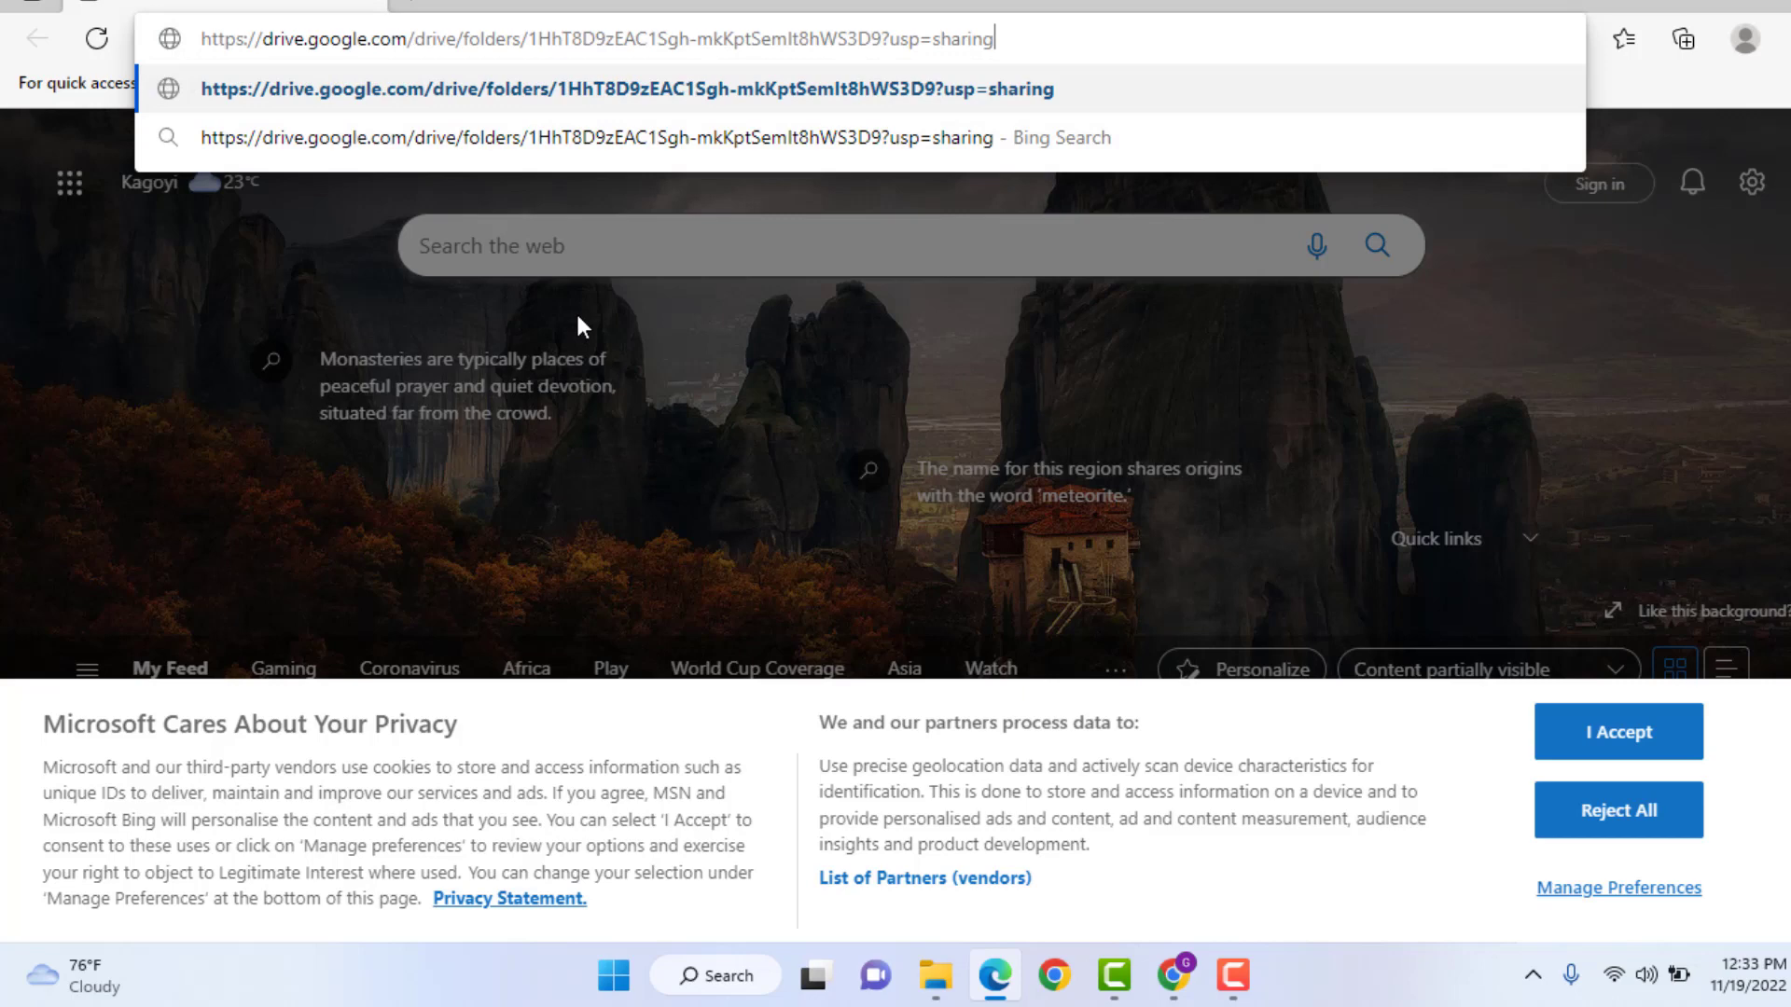
pyautogui.press('Return')
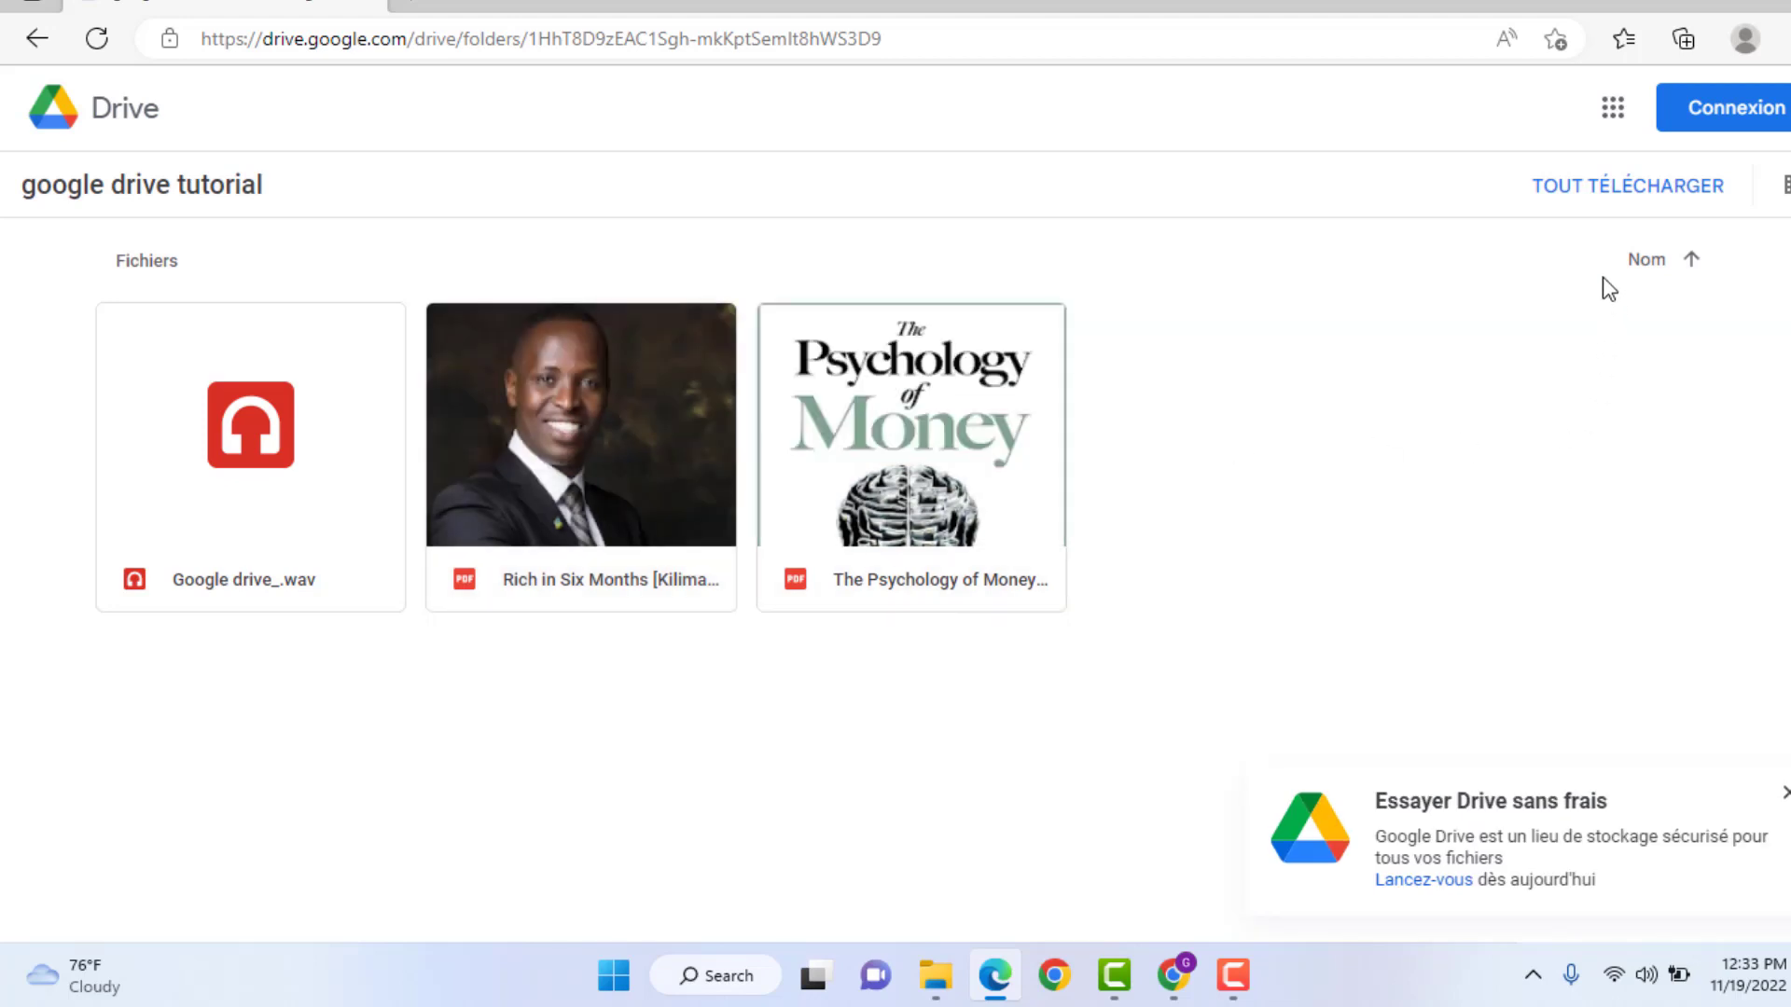
pyautogui.click(1623, 202)
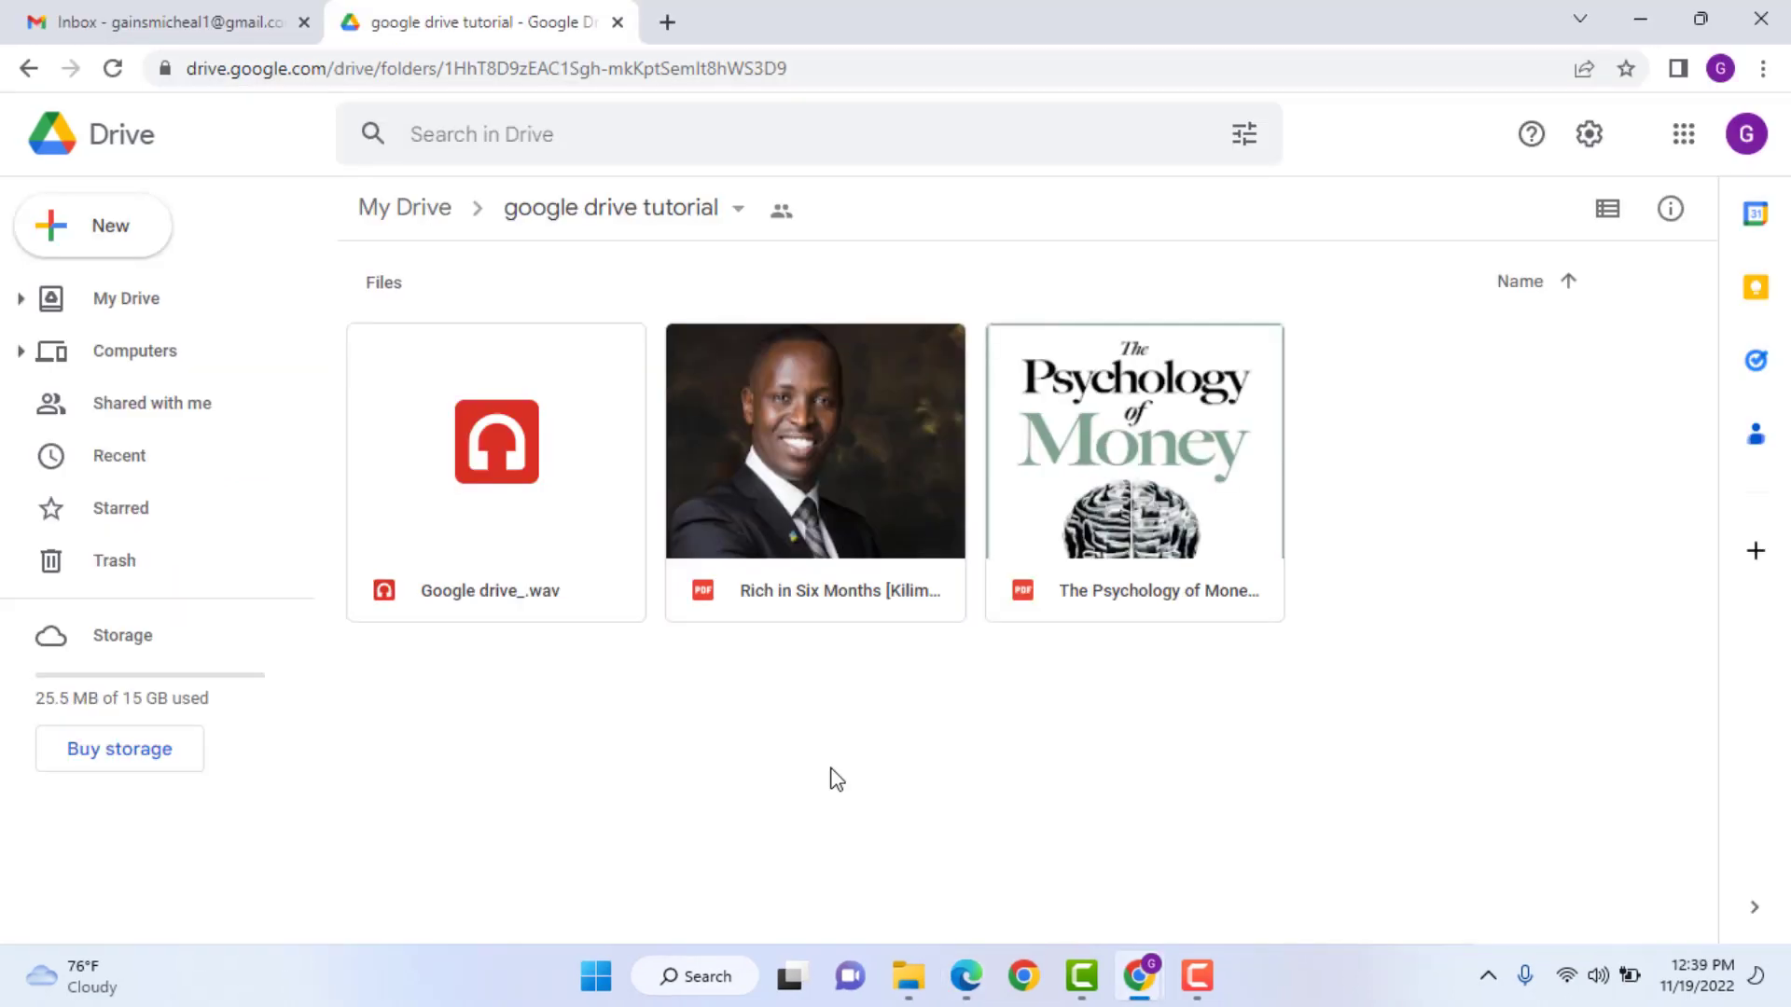
# - Trash the 'Rich in Six Months' PDF, verify it appears in Trash, and return to My Drive
pyautogui.click(865, 602)
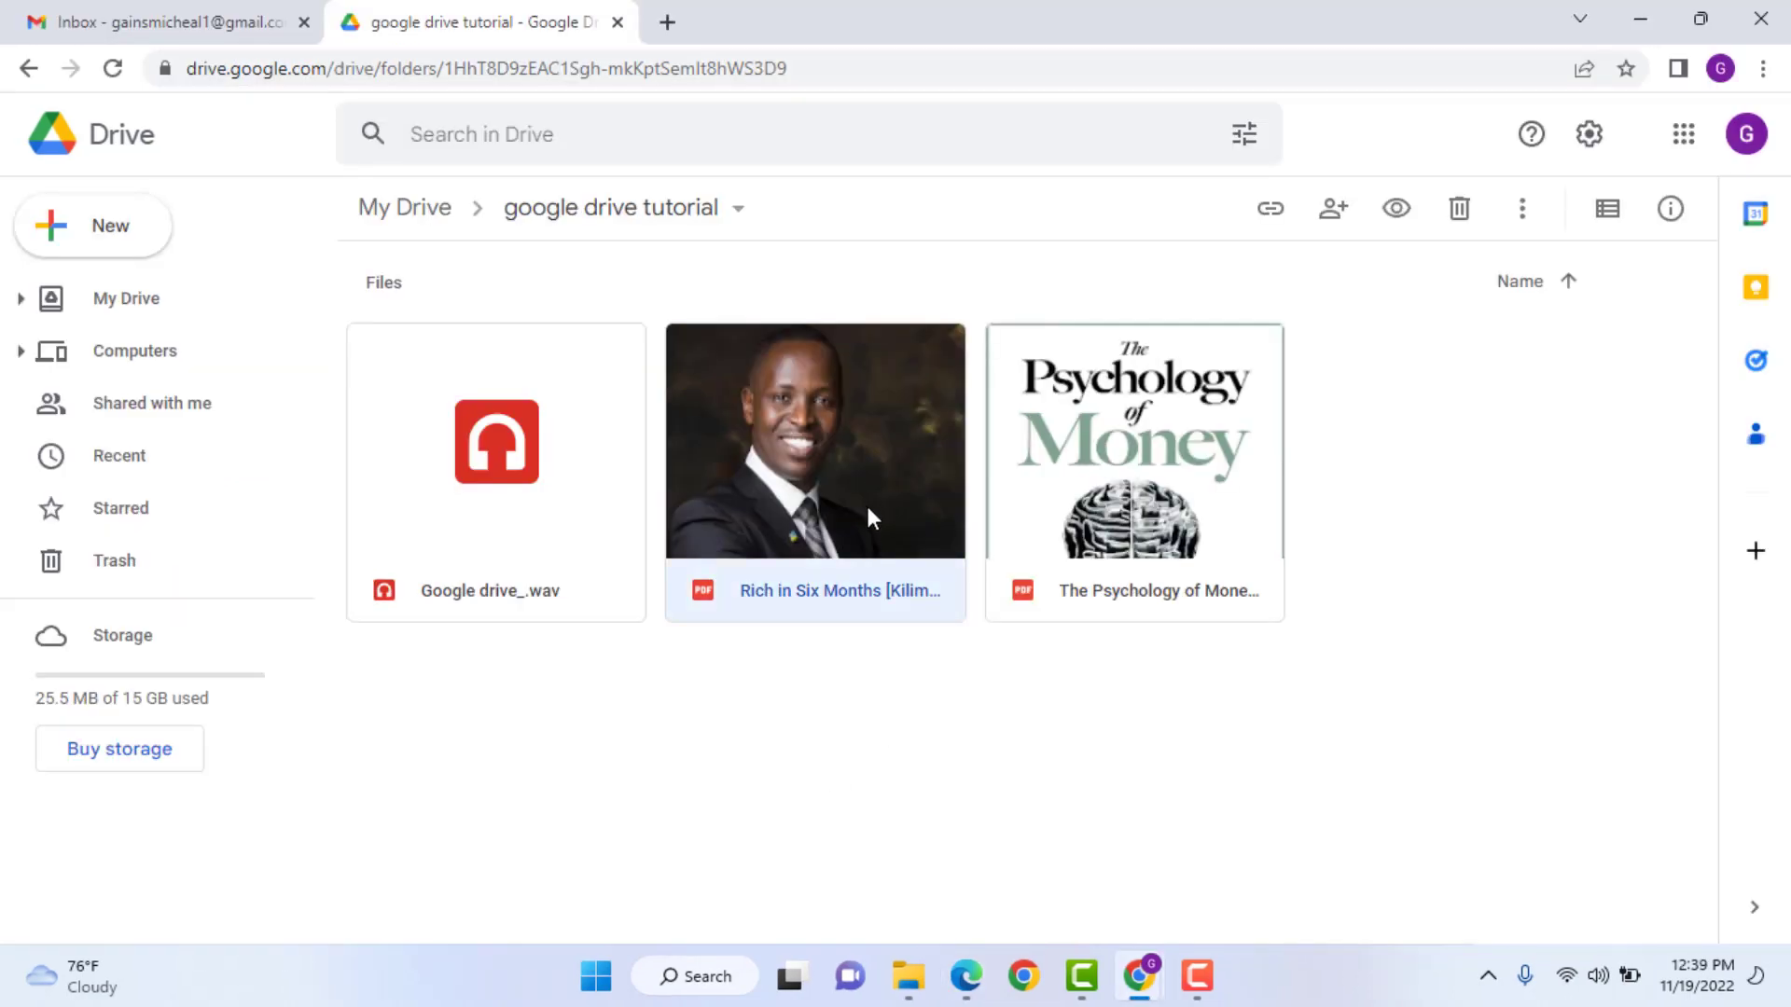
pyautogui.click(1459, 209)
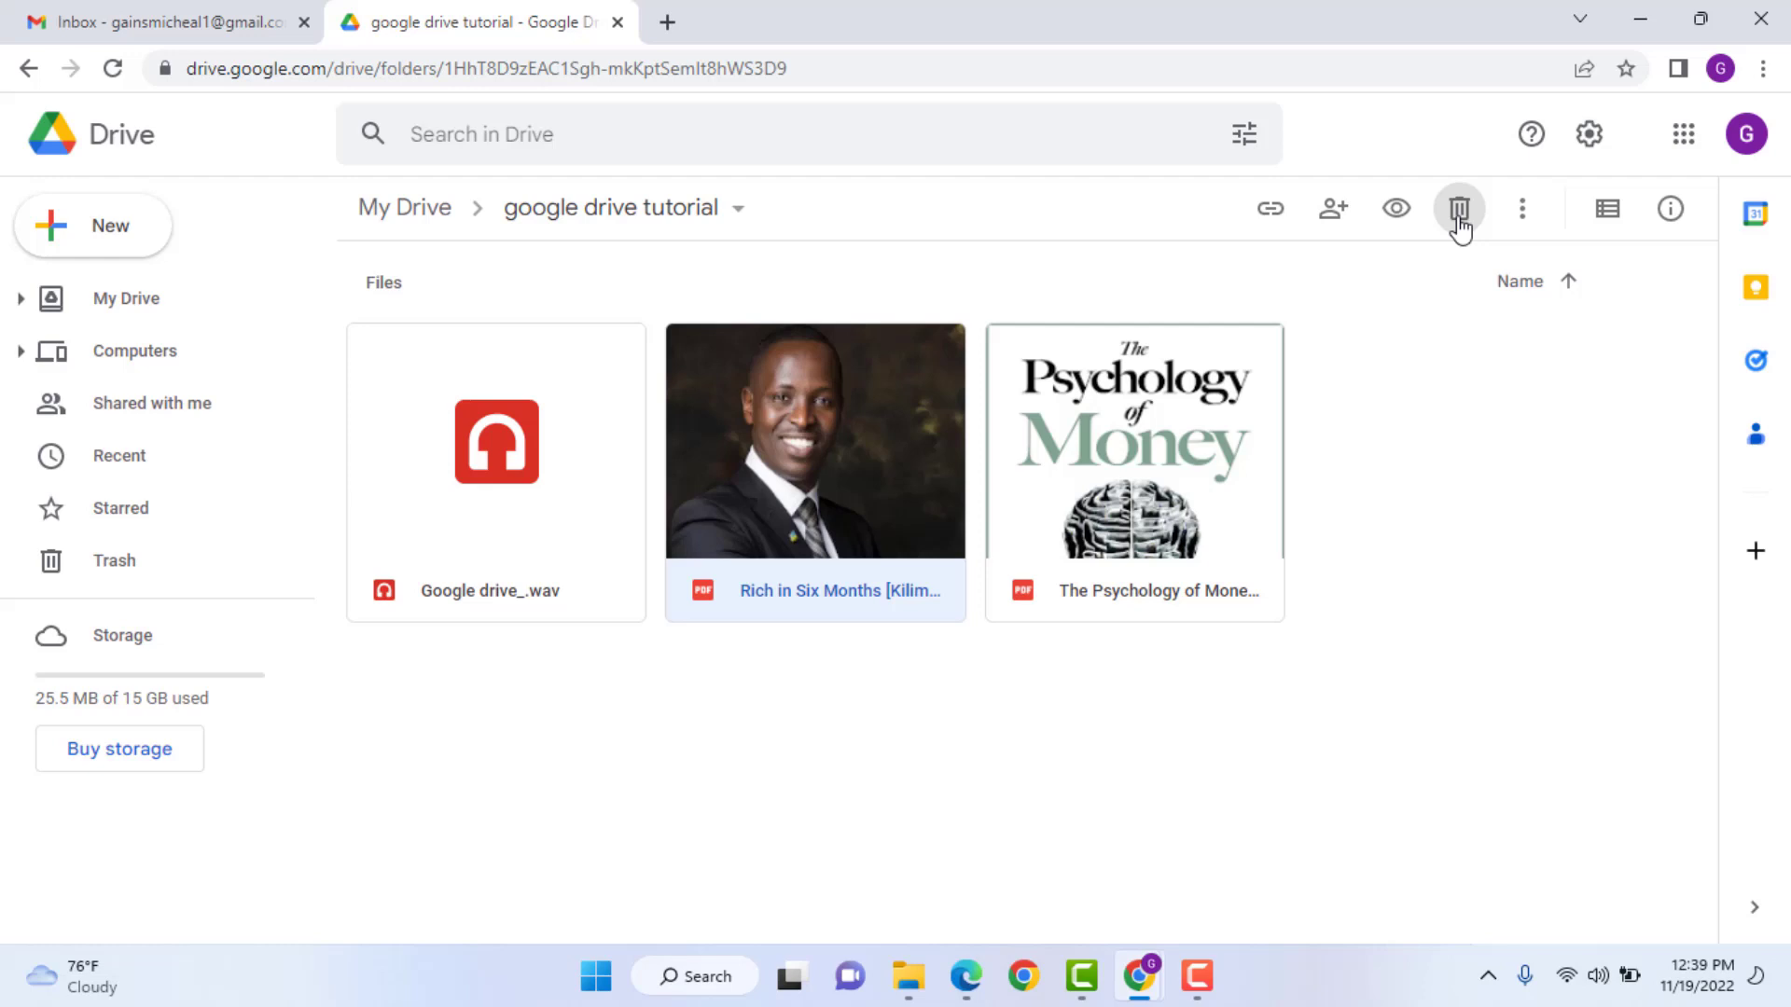
pyautogui.click(121, 564)
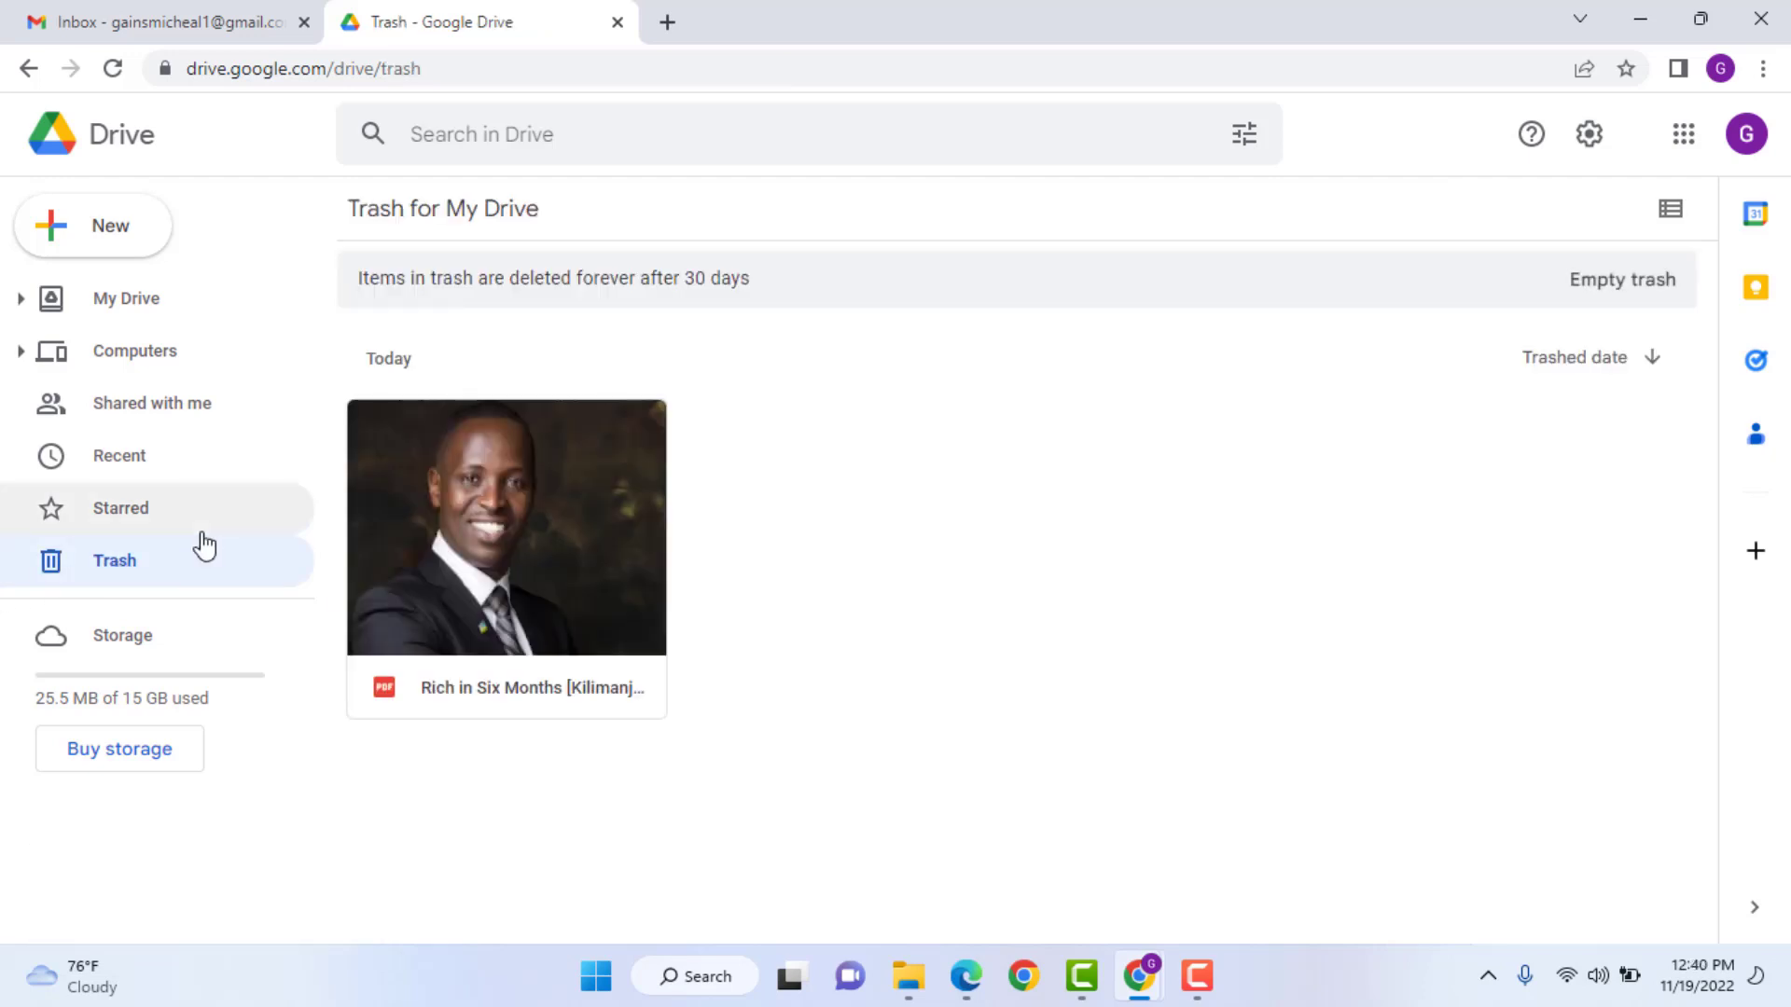
pyautogui.click(146, 311)
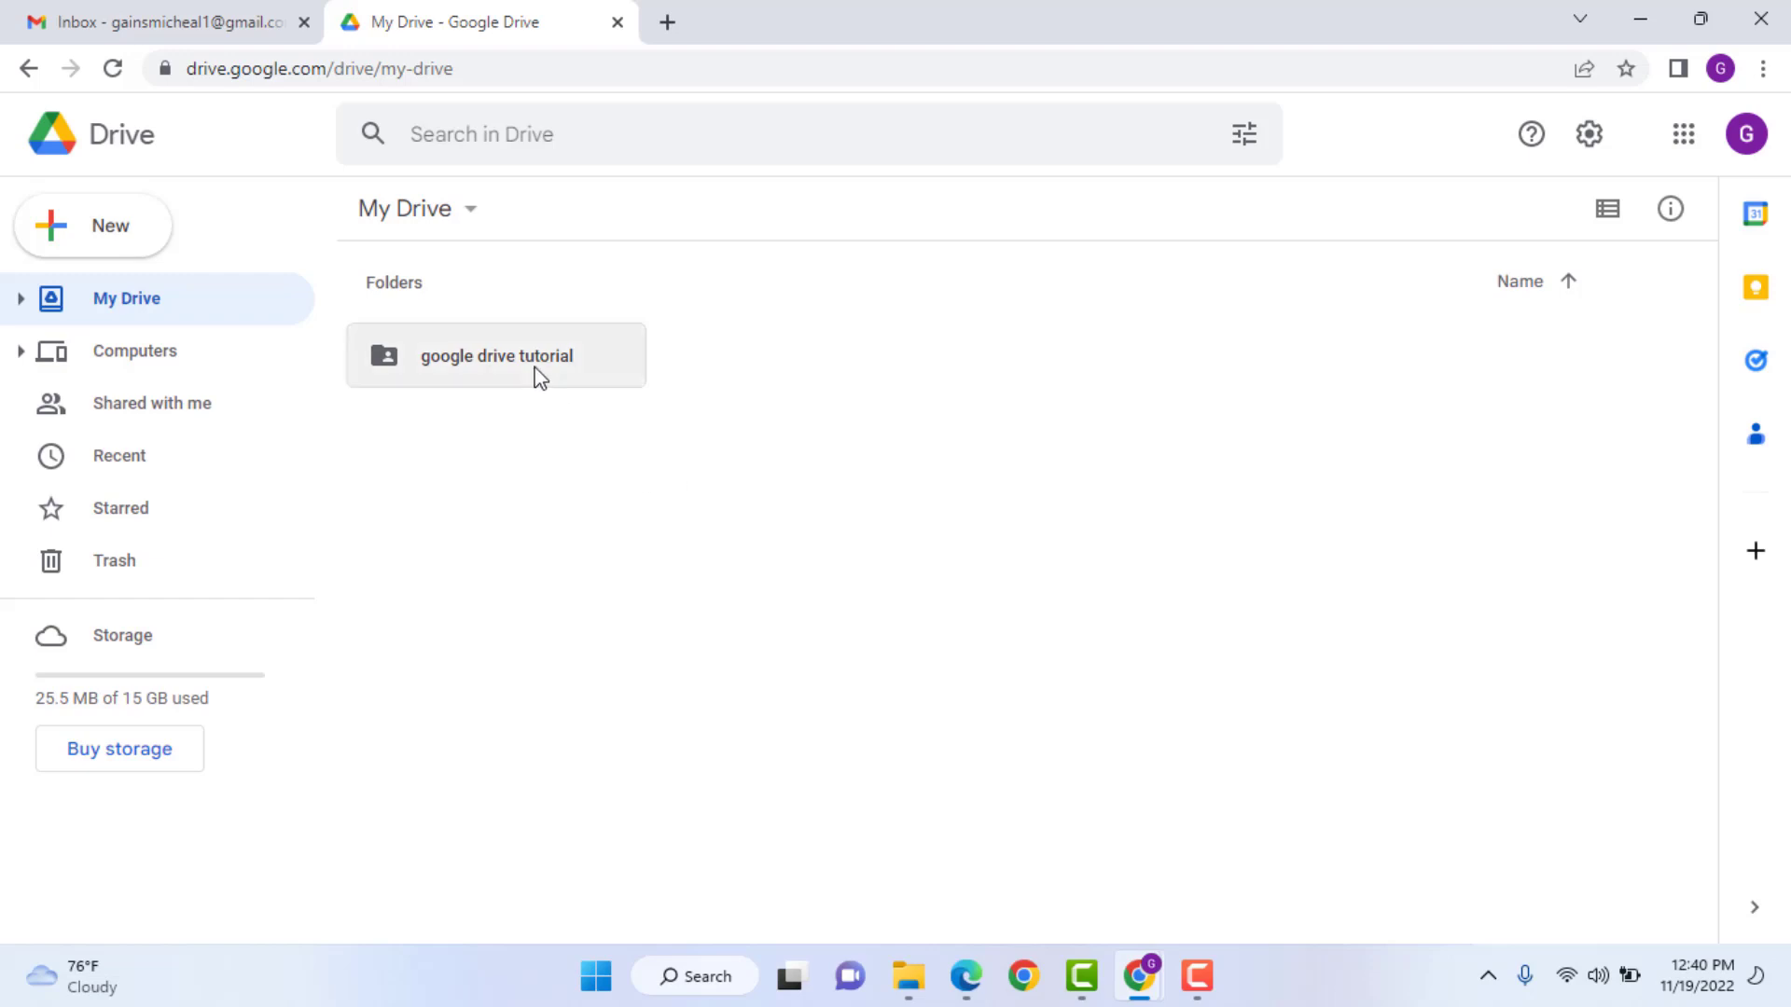
# - Open the 'google drive tutorial' folder, test its URL, and copy its anyone-with-link viewer link
pyautogui.doubleClick(536, 373)
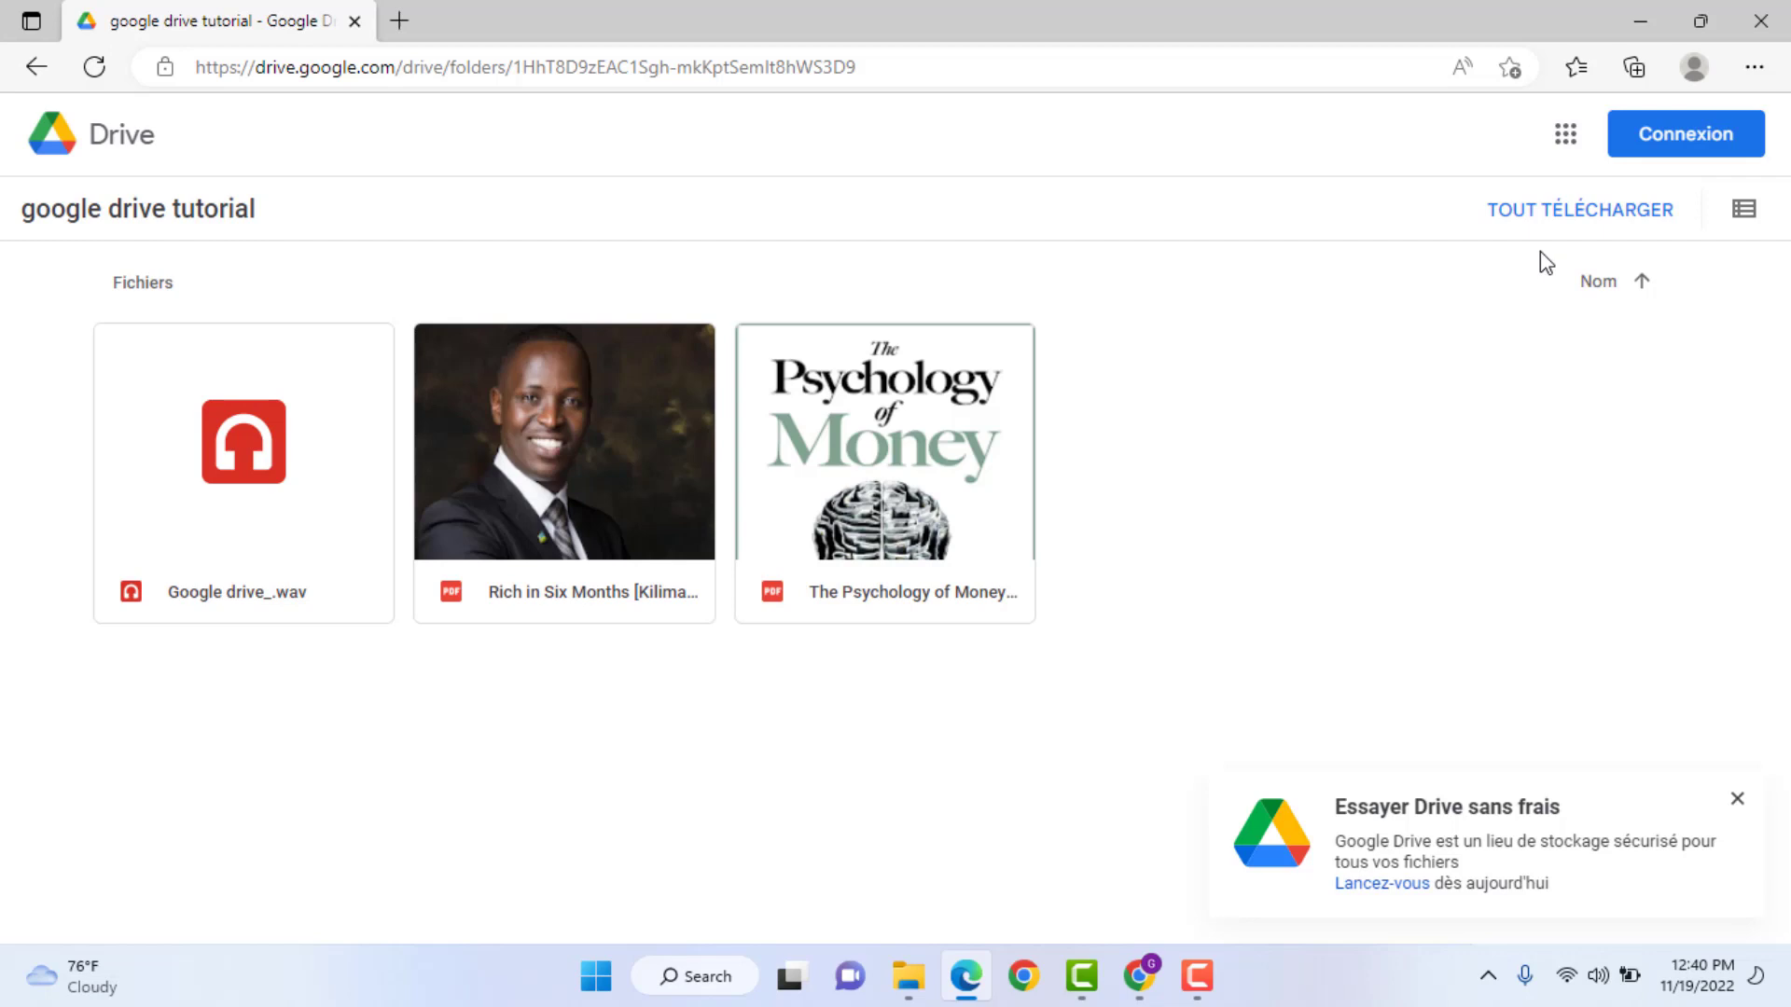
pyautogui.click(991, 52)
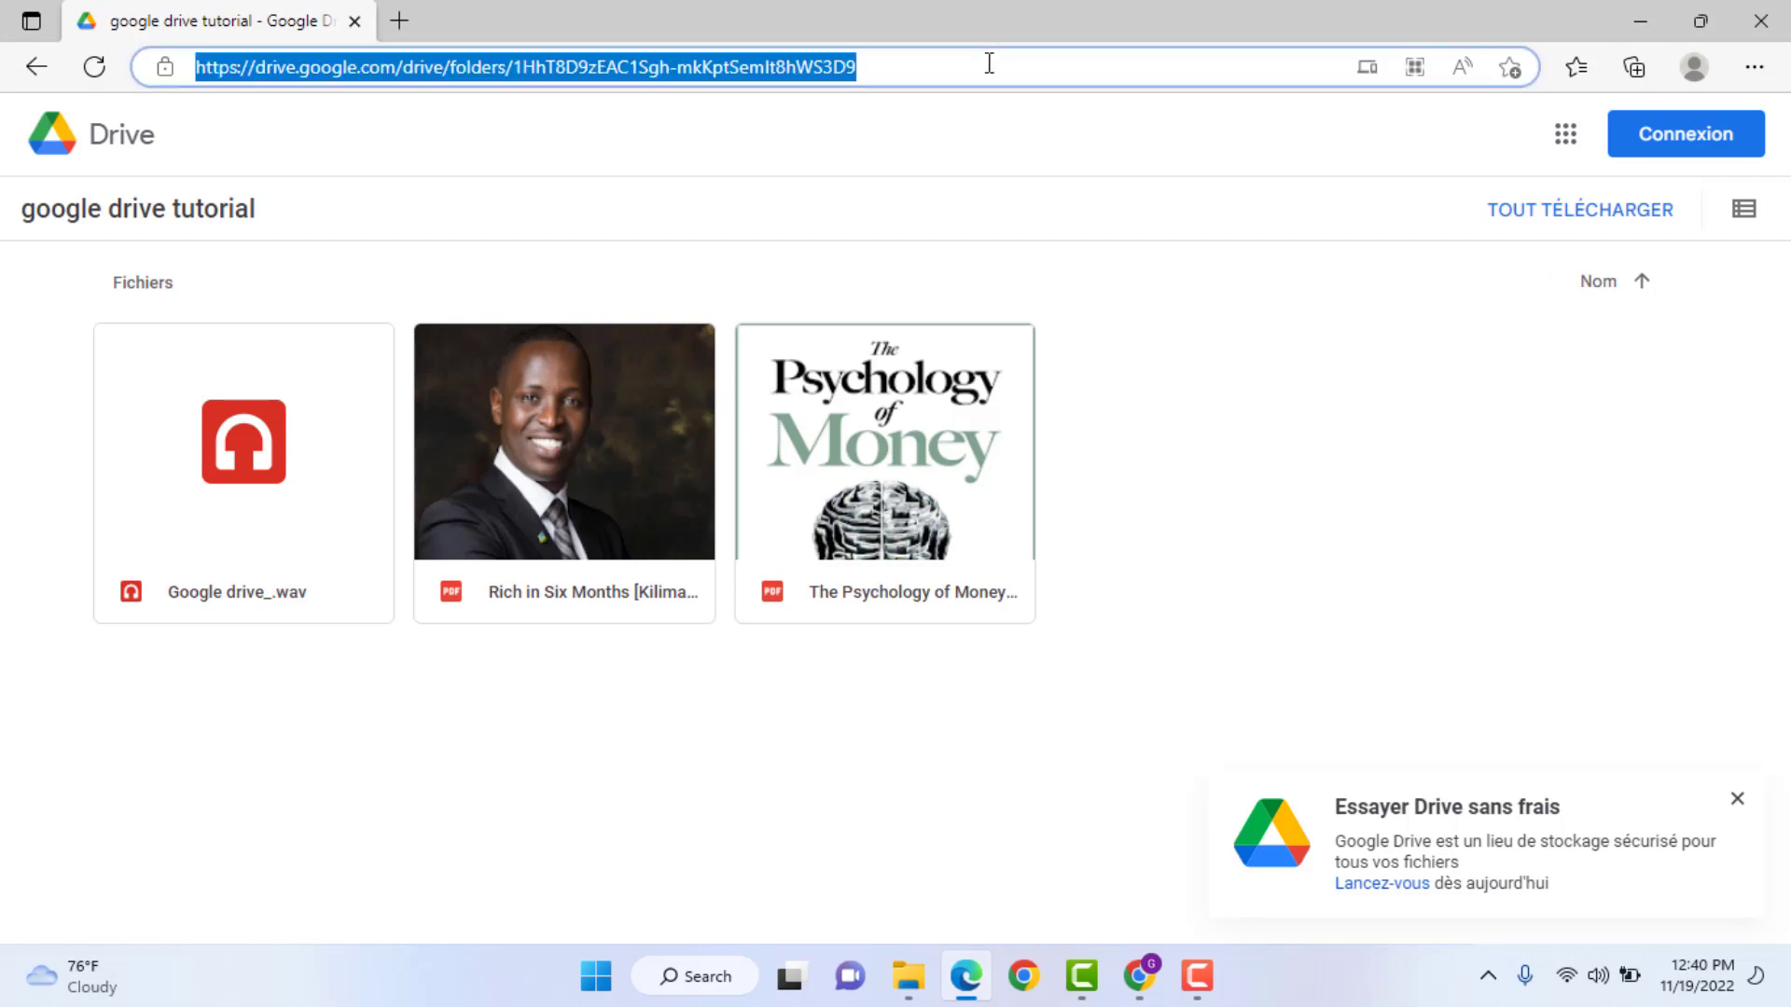
pyautogui.press('Return')
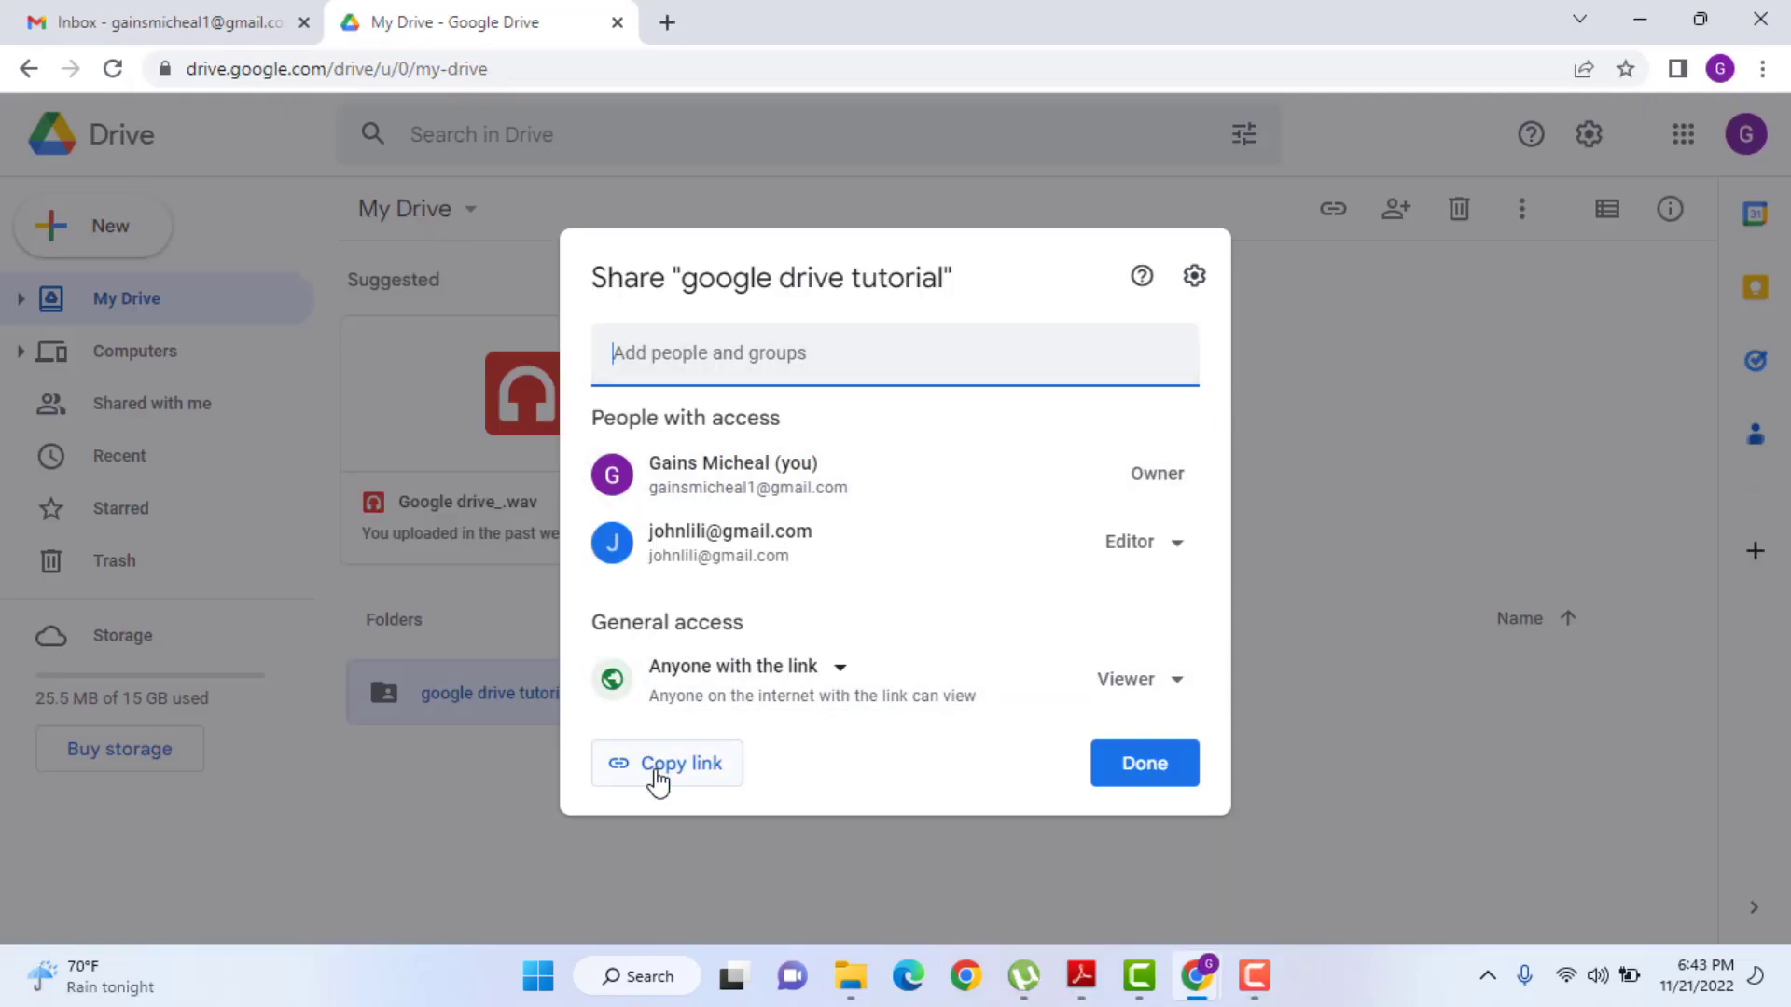
pyautogui.click(657, 782)
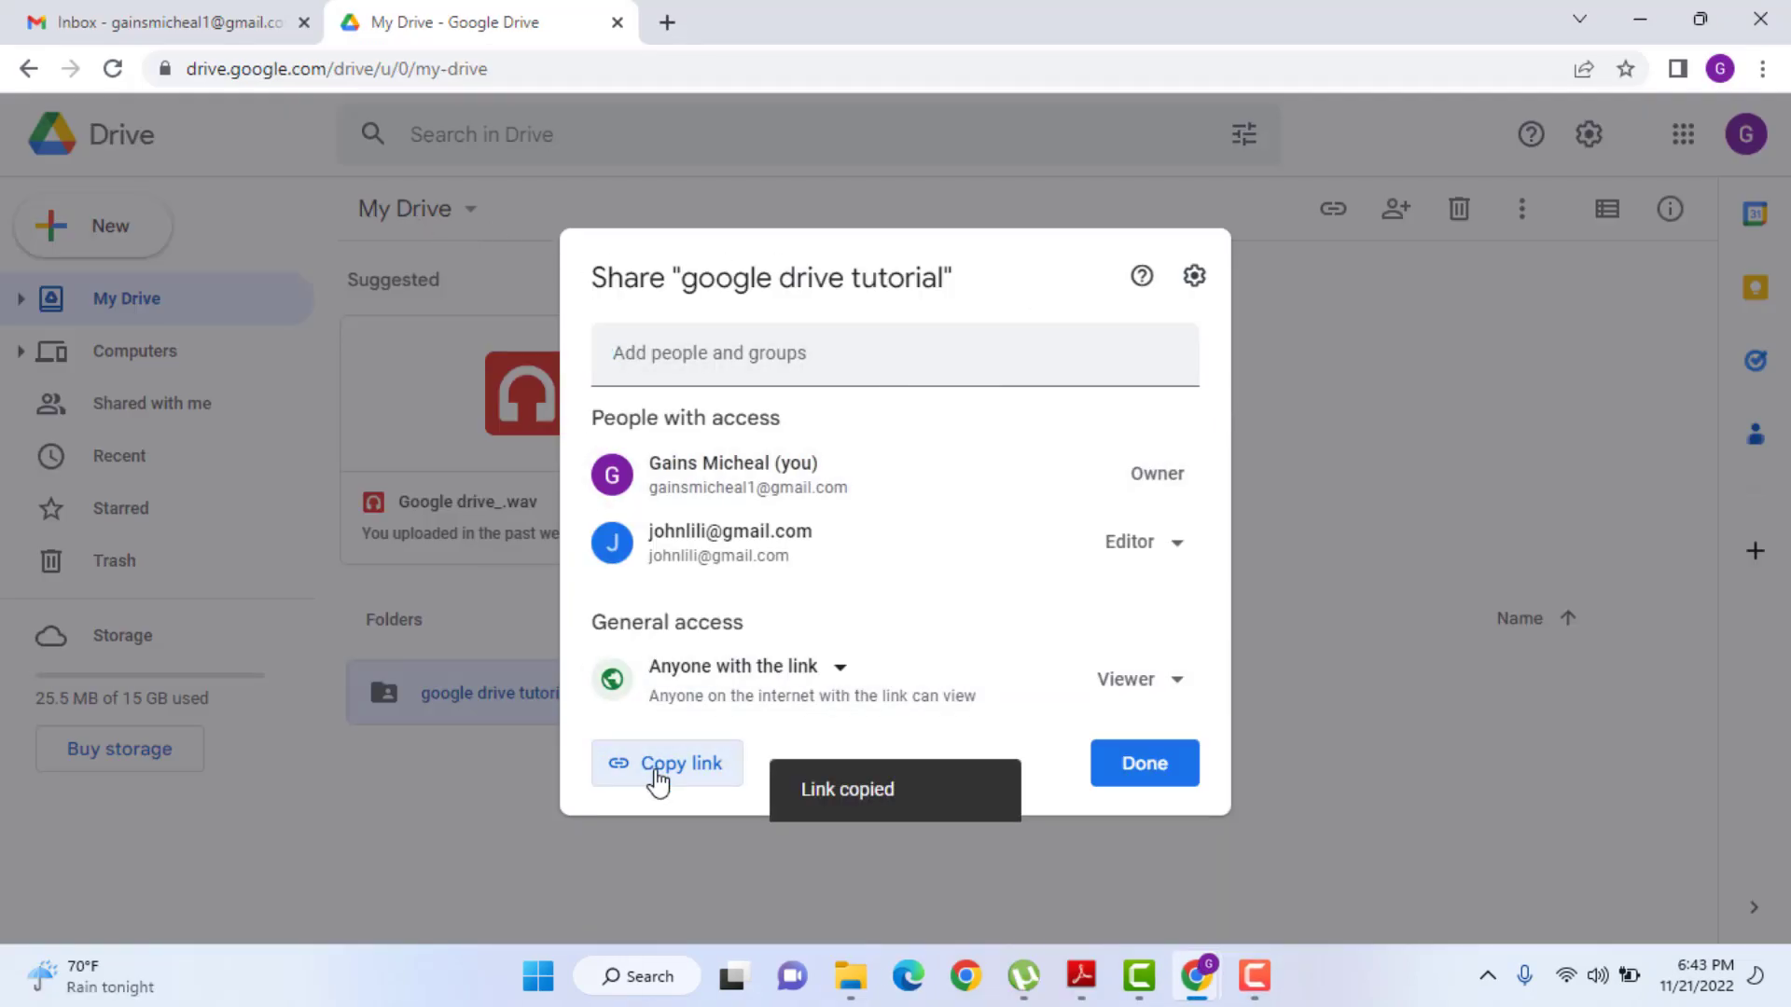
pyautogui.click(1128, 782)
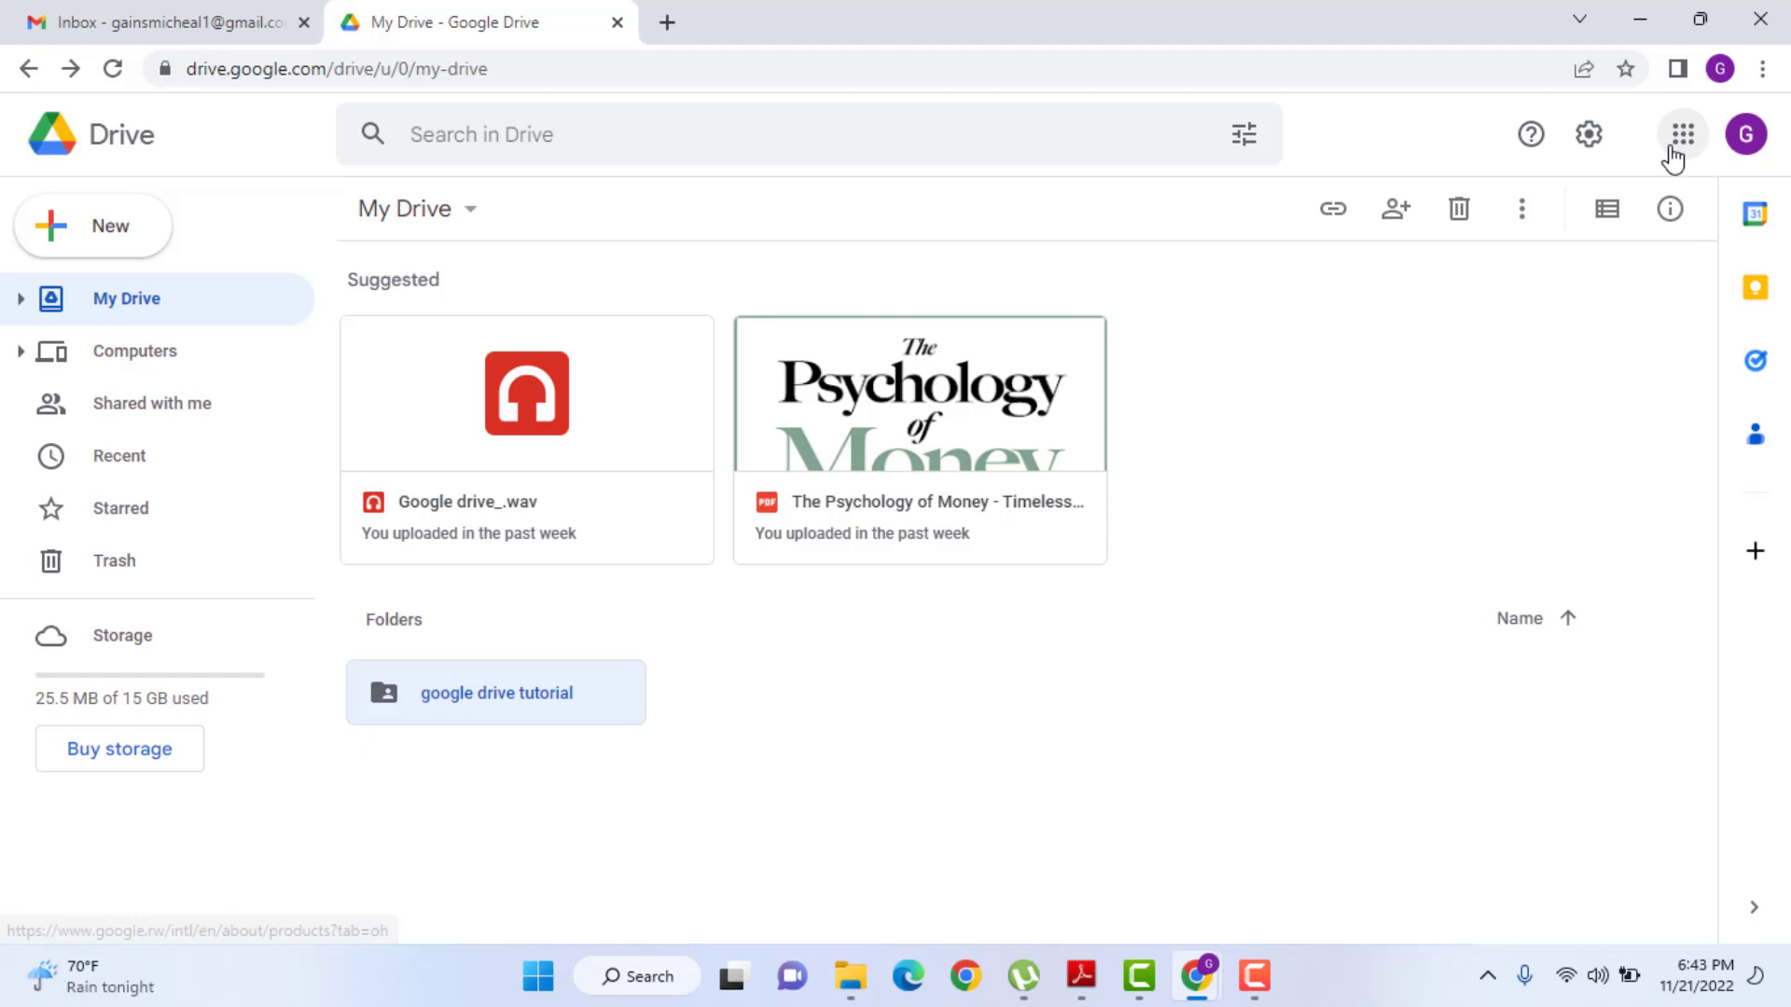
# - Draft an email to your own address titled 'resources folder' and select its invitation sentence
pyautogui.click(1682, 139)
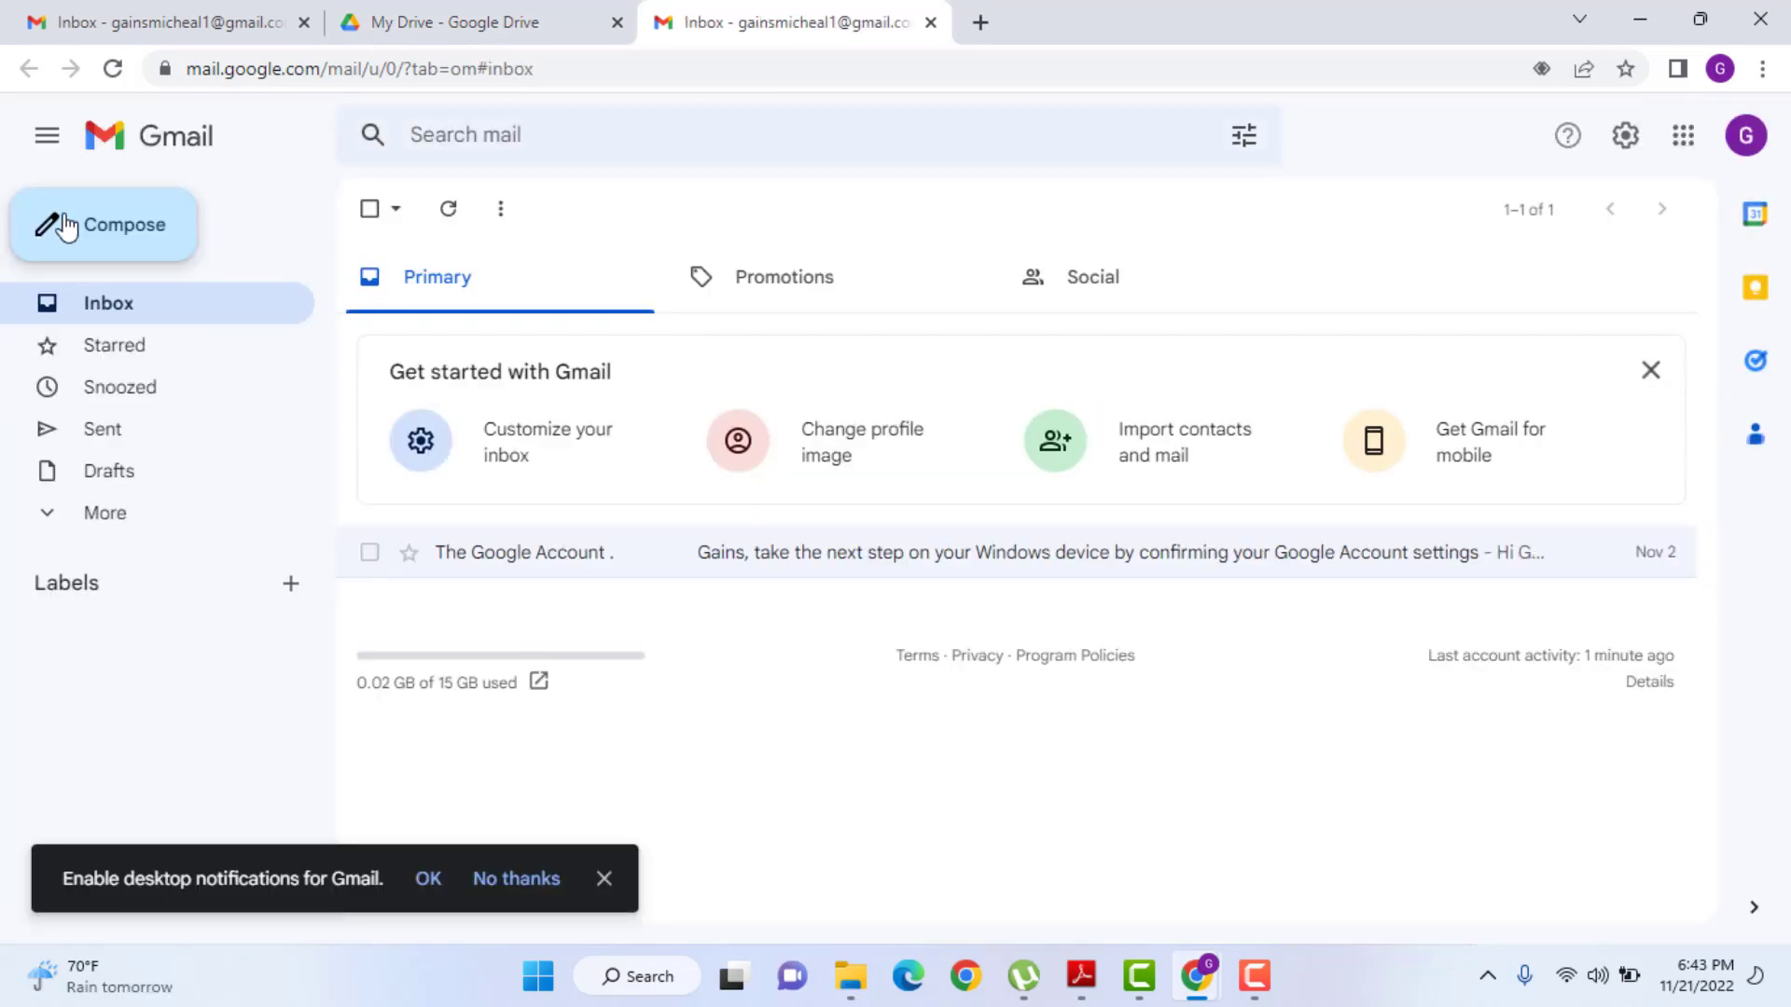
pyautogui.click(86, 232)
pyautogui.click(1167, 393)
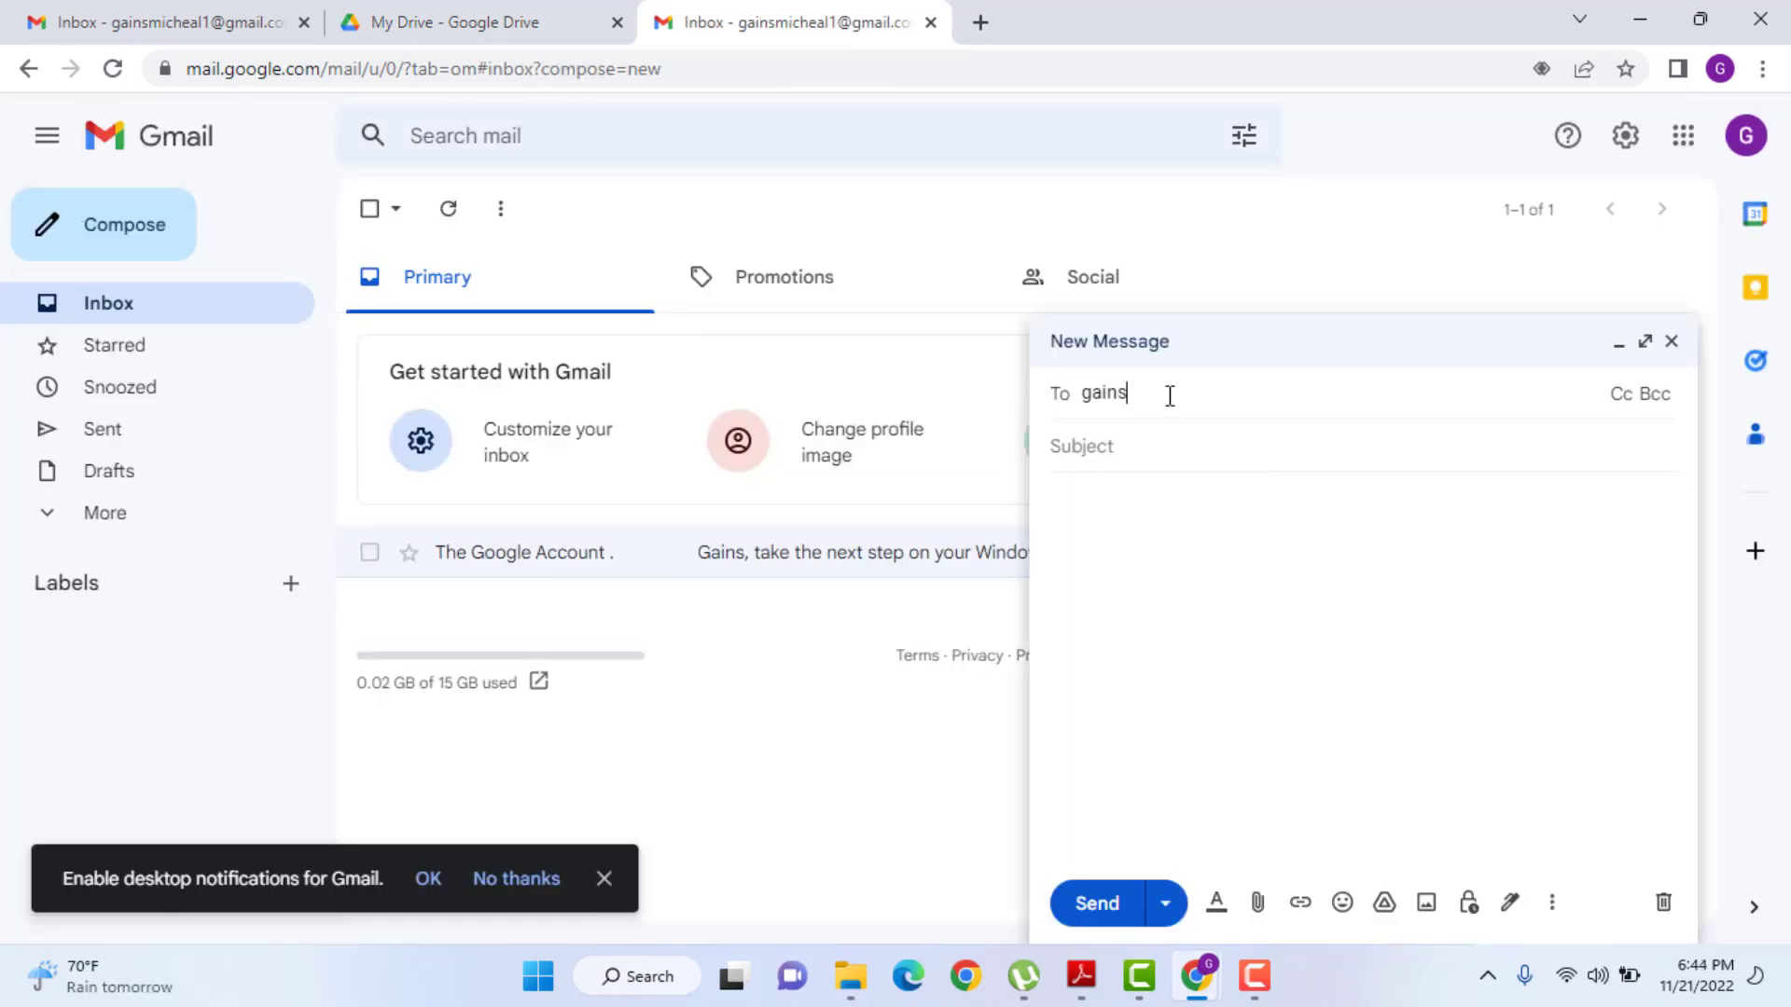
pyautogui.click(1063, 448)
pyautogui.write('link for my resource')
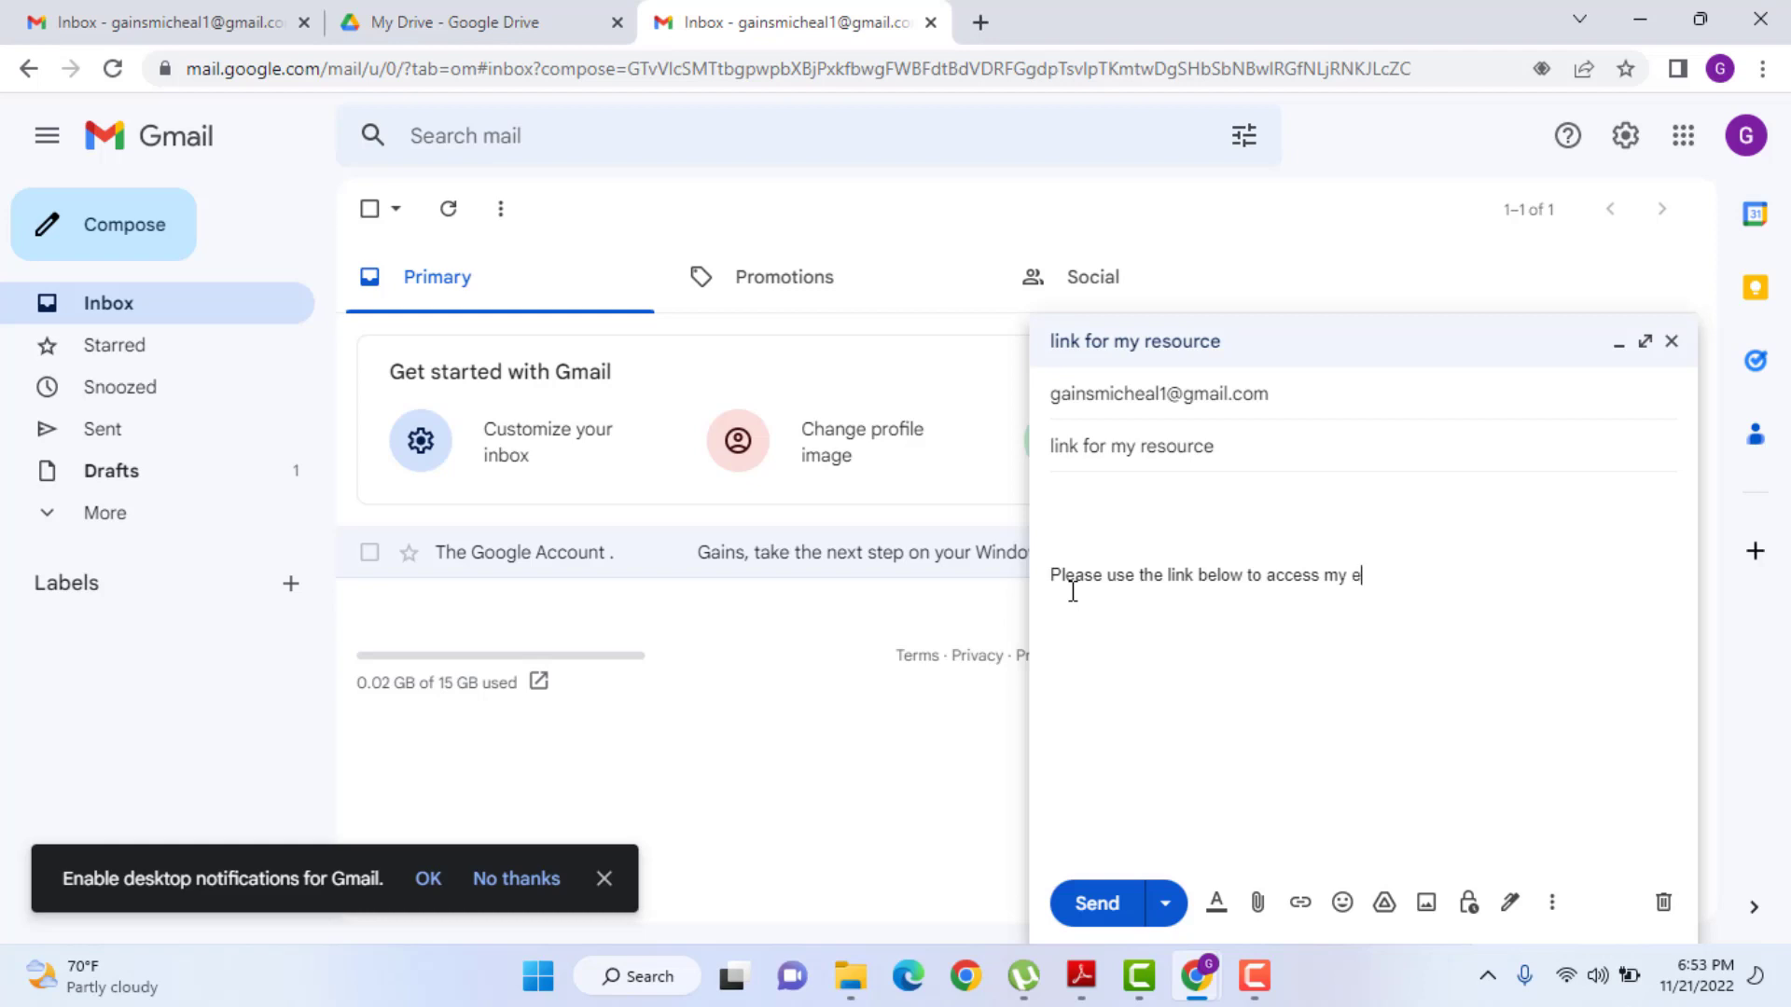
pyautogui.write('esources folder')
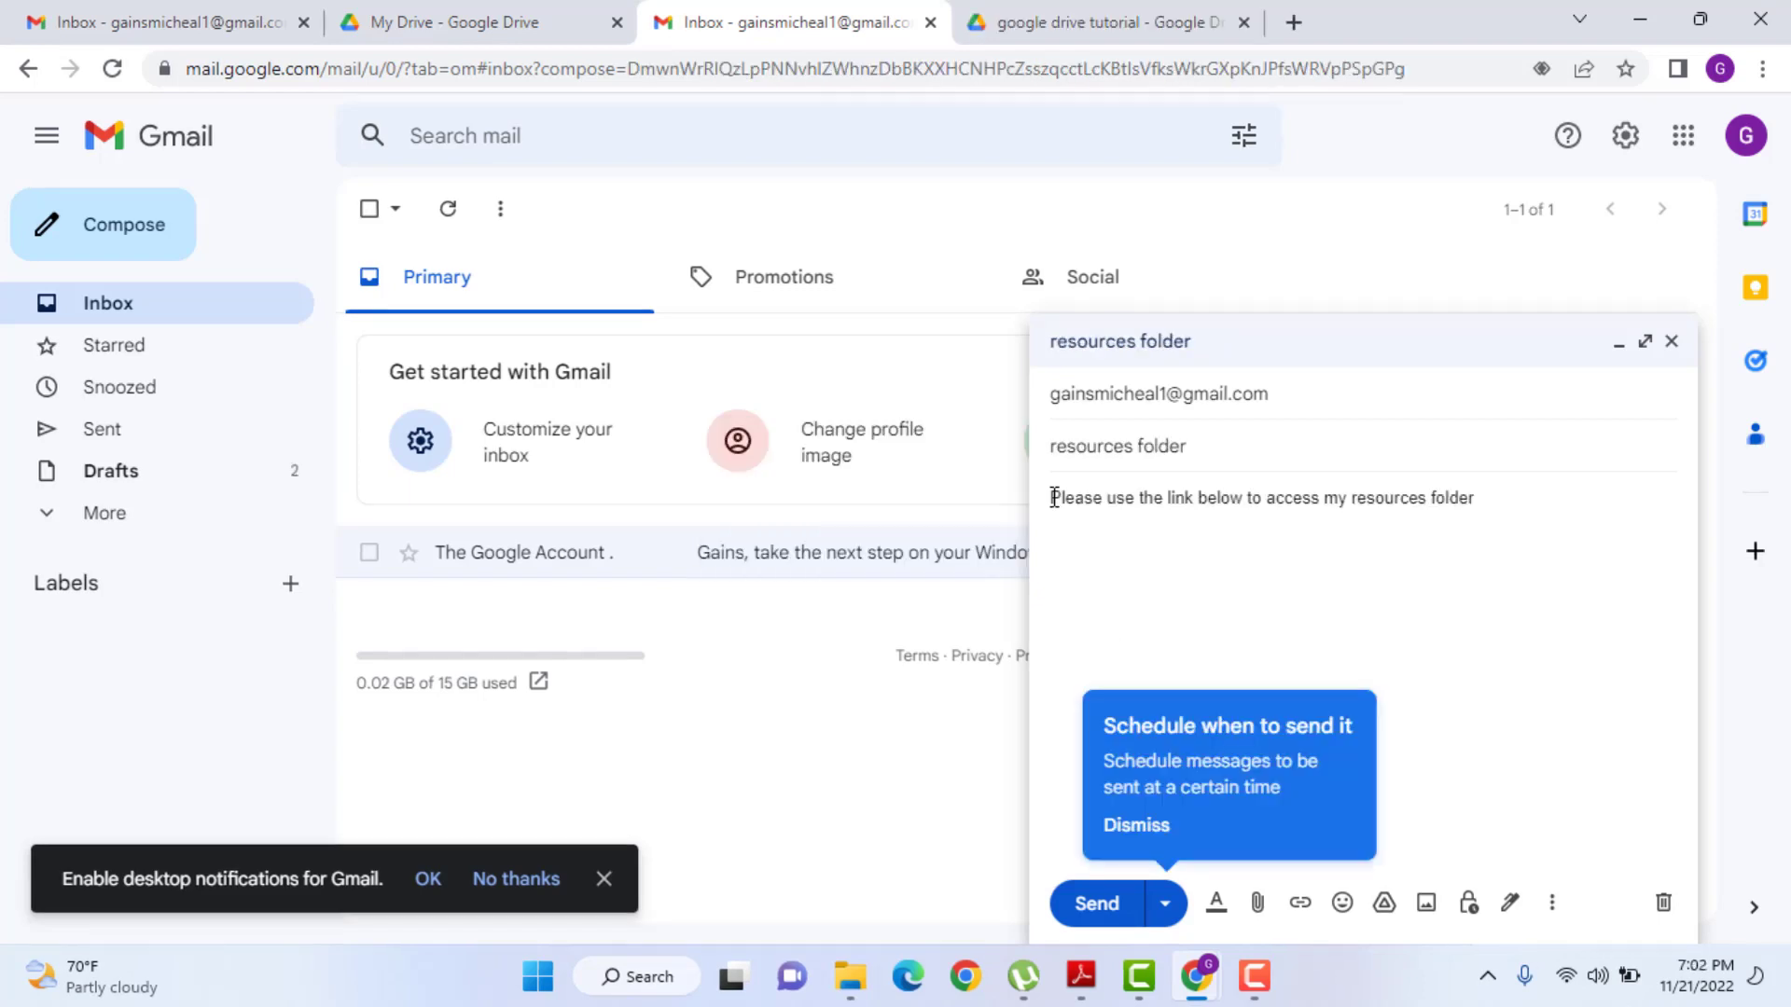
pyautogui.moveTo(1051, 497); pyautogui.dragTo(1480, 498)
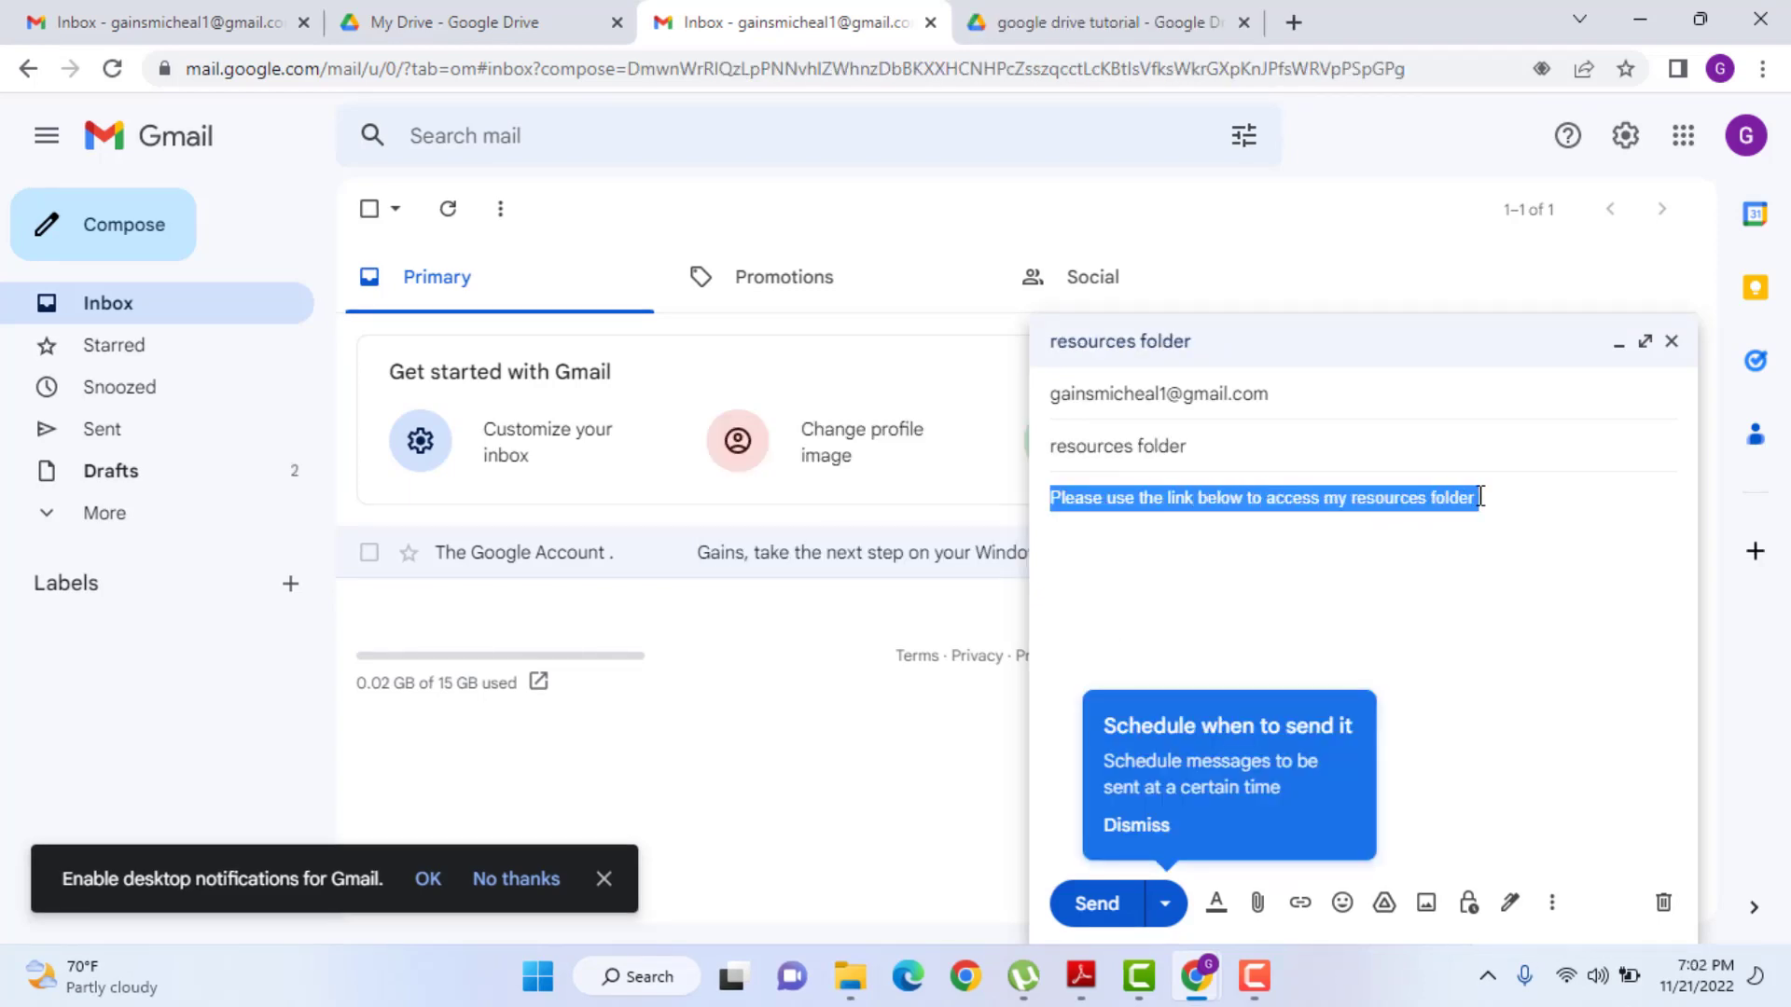
# - Link 'Please use the link below to access my resources folder' to the pasted Drive folder URL
pyautogui.click(1304, 903)
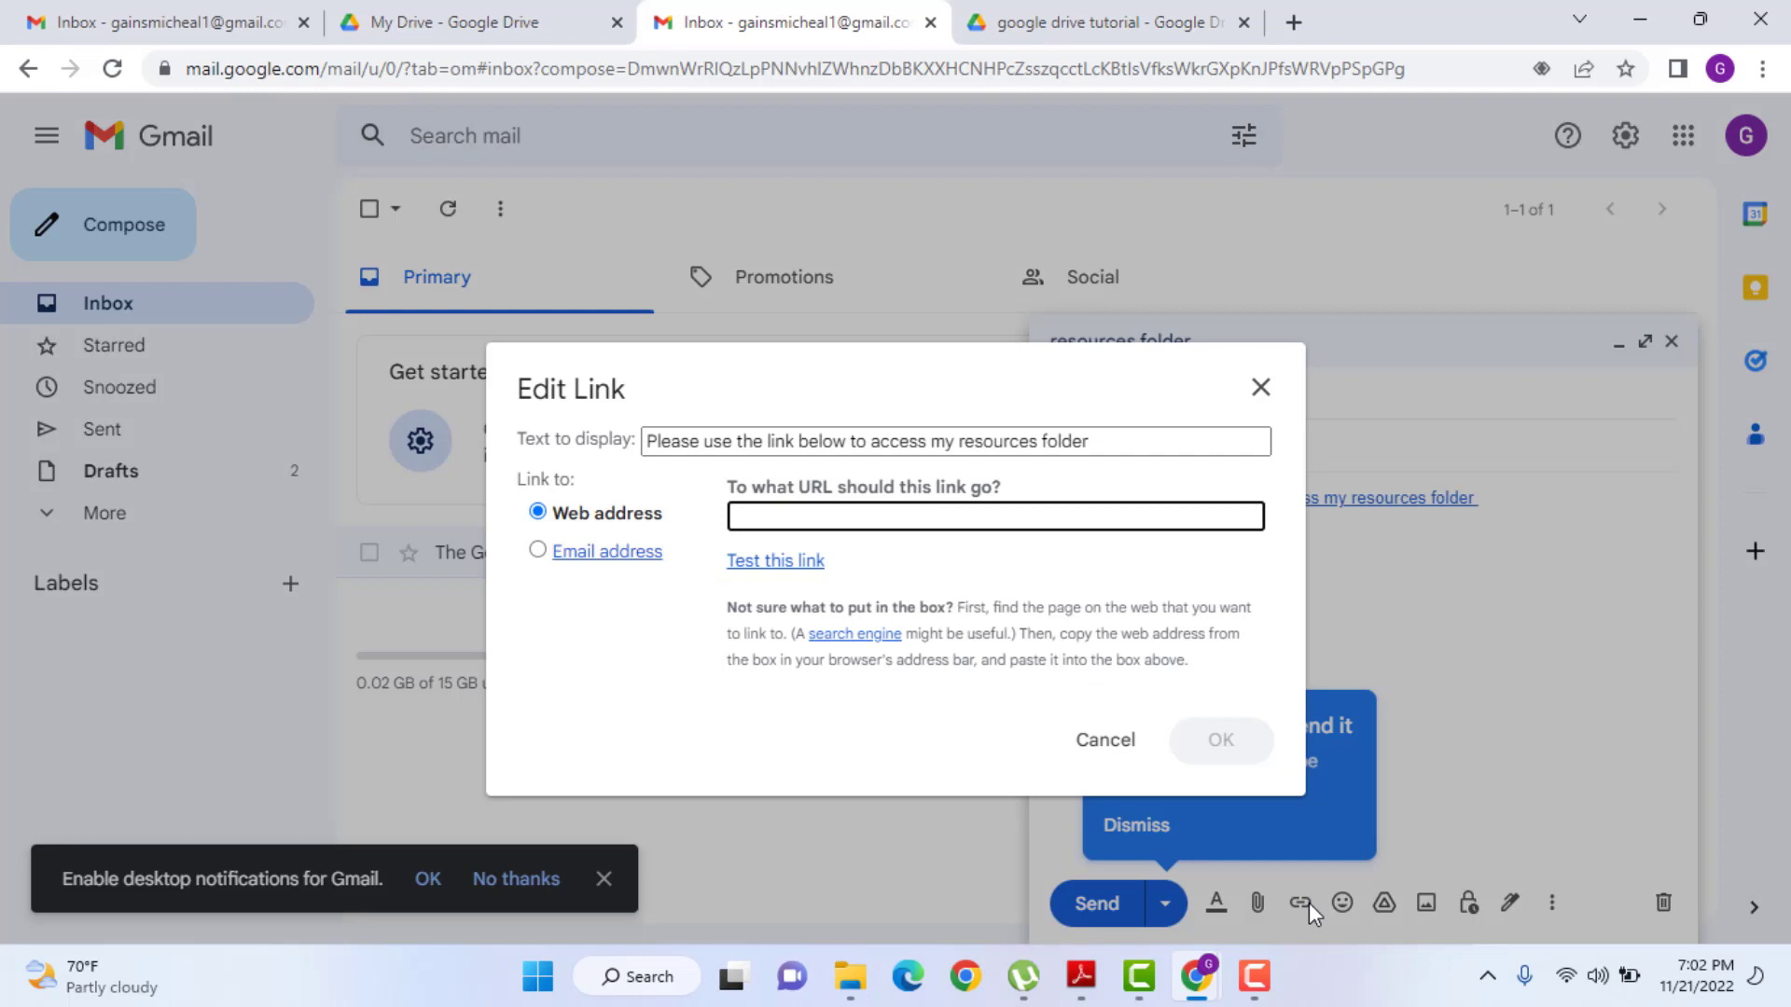
pyautogui.rightClick(852, 518)
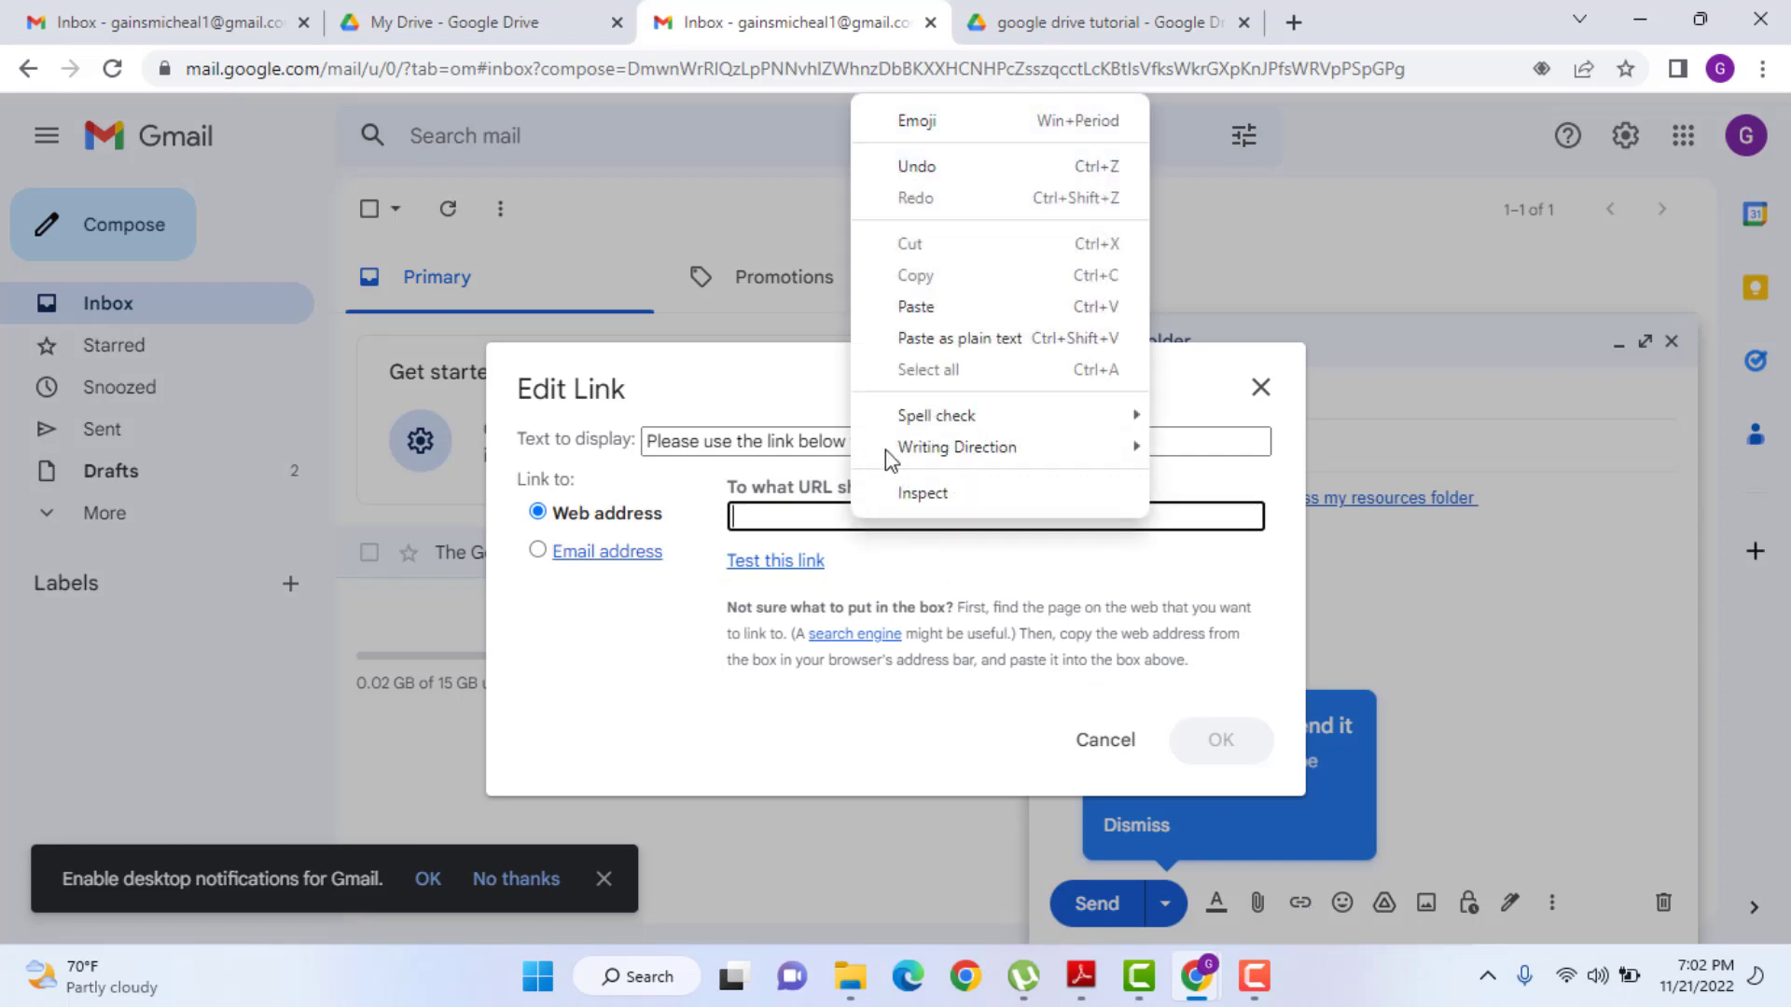
pyautogui.click(899, 310)
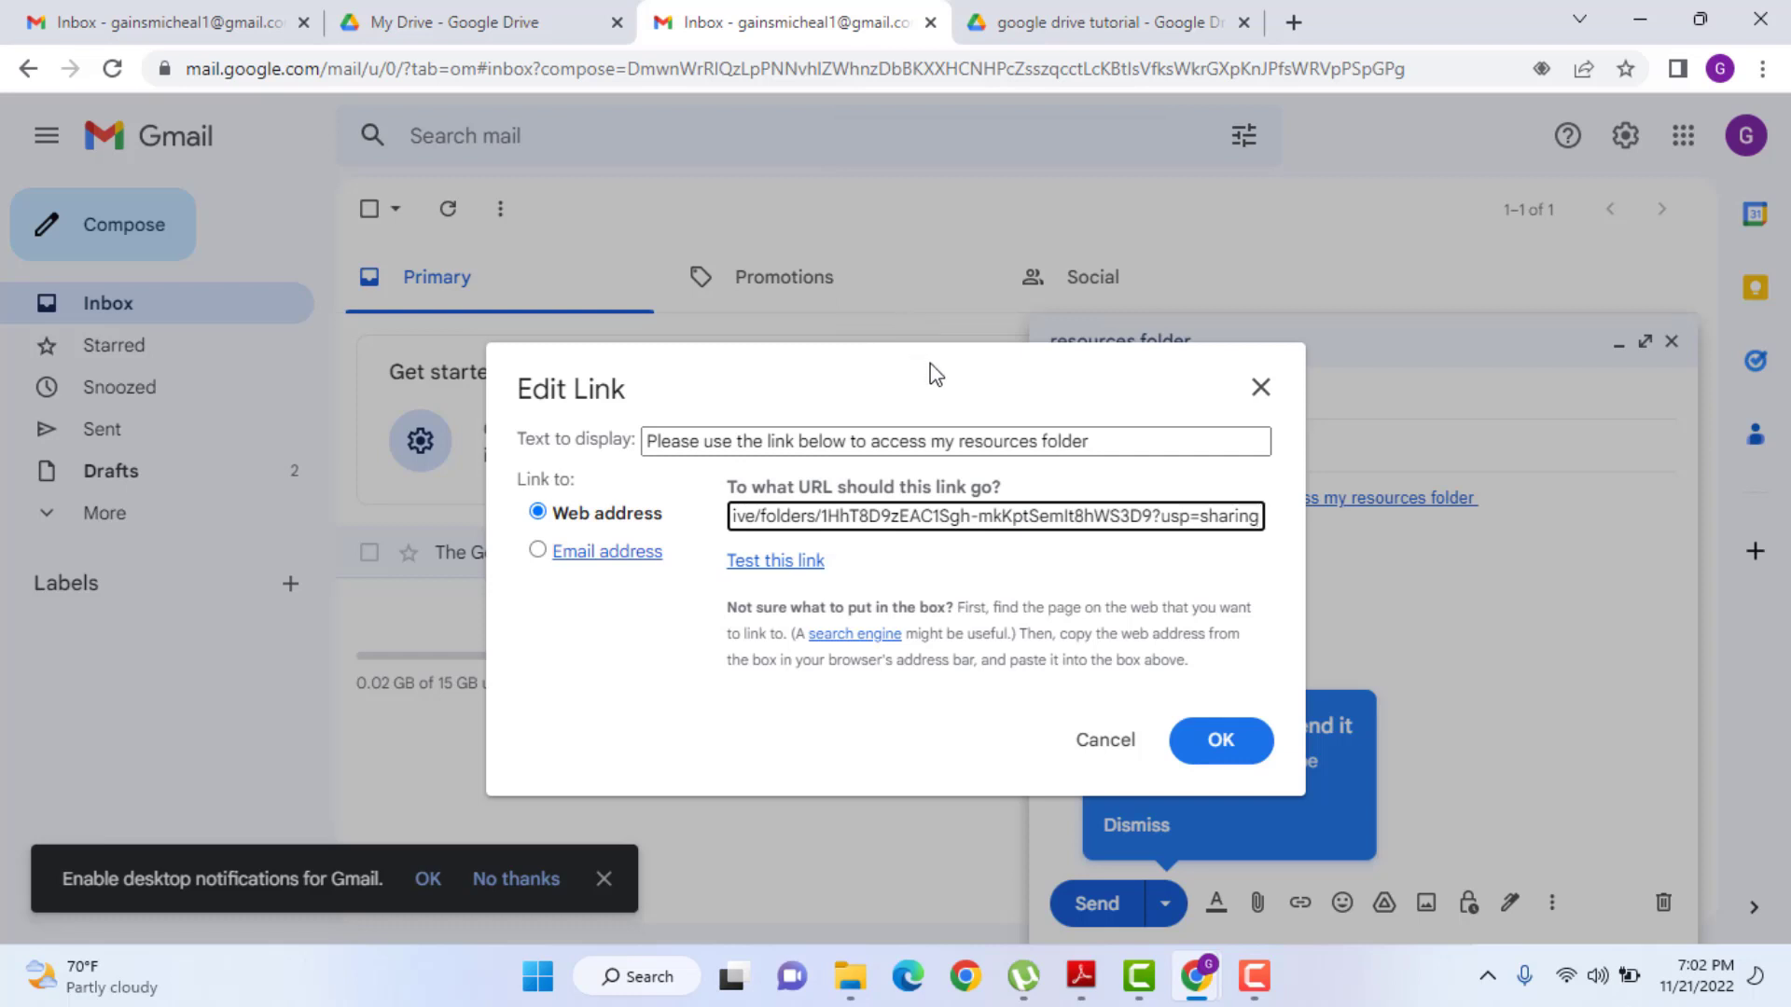
pyautogui.click(1220, 740)
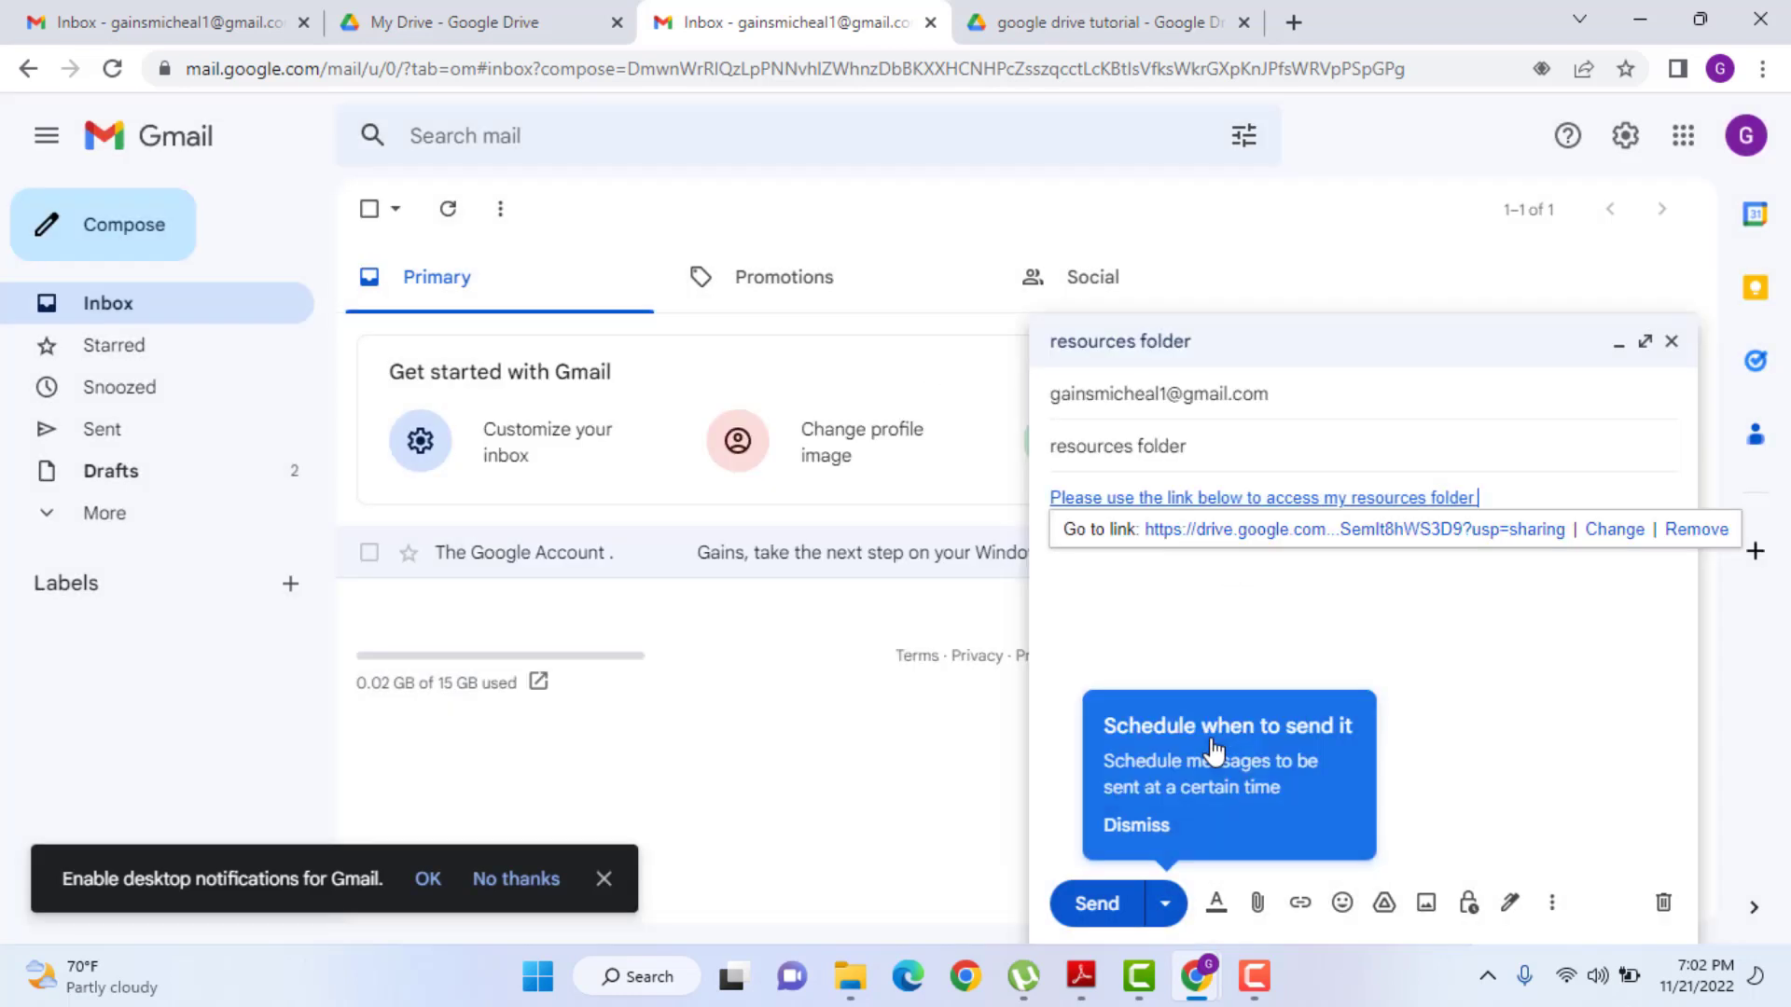
pyautogui.click(1411, 691)
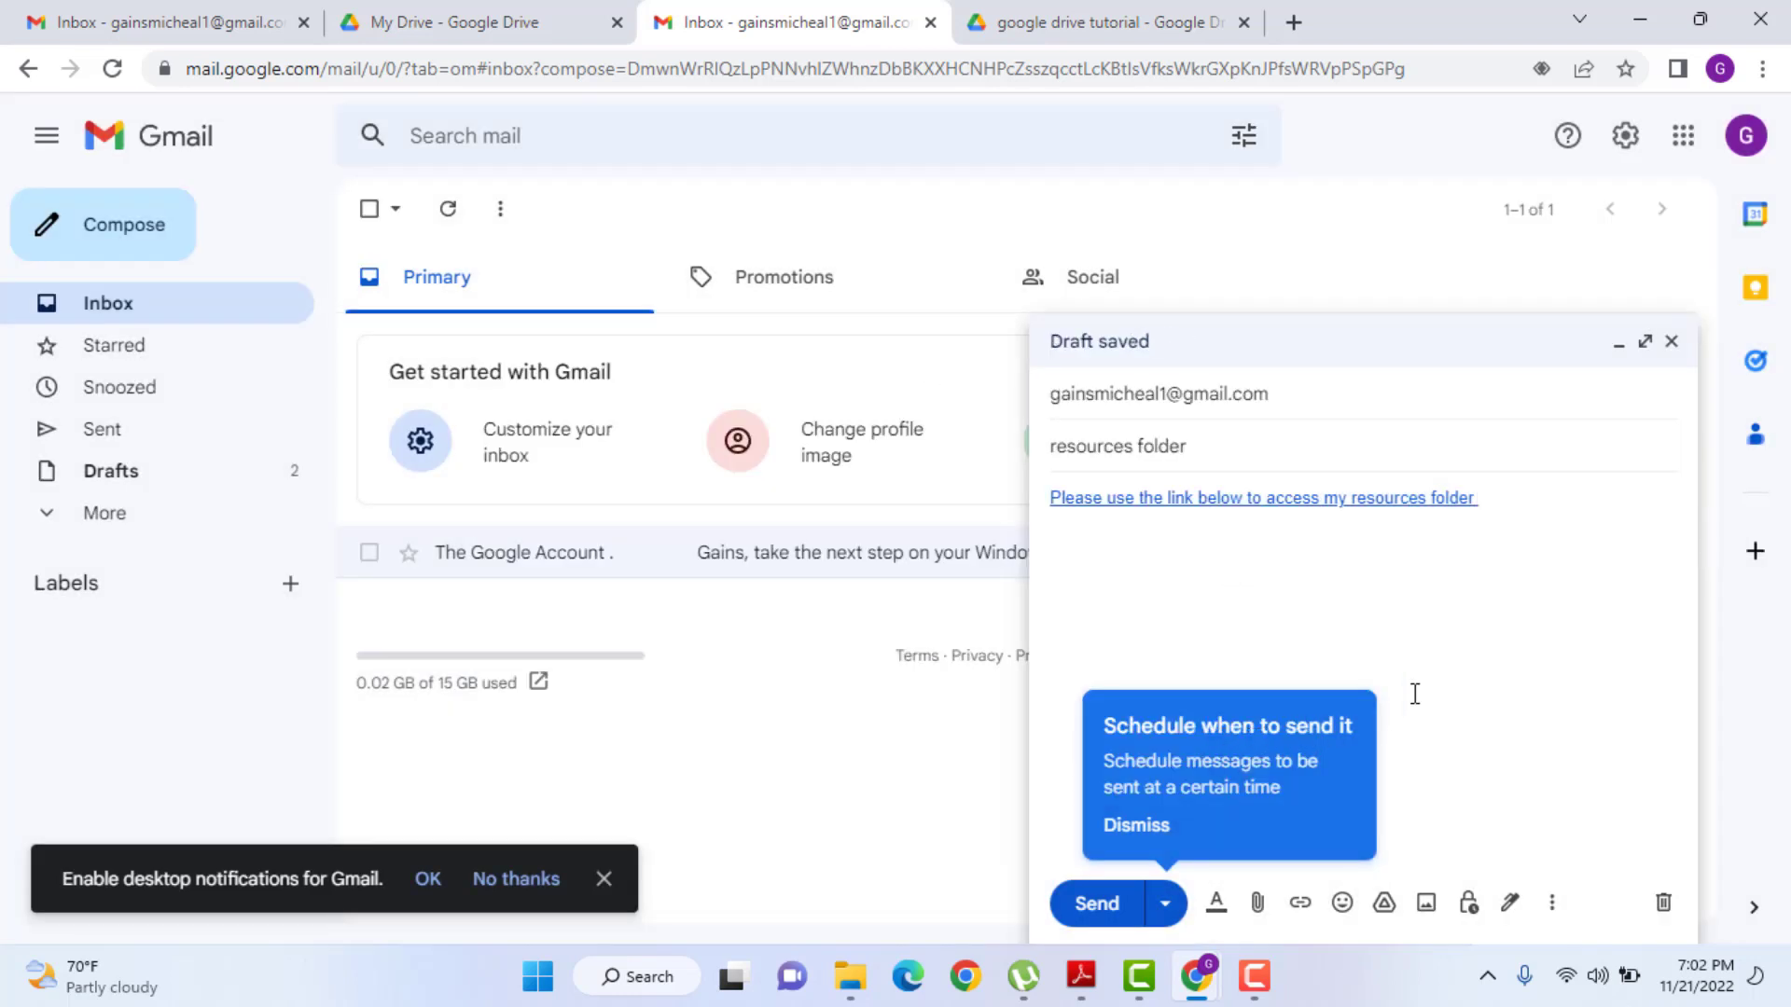
pyautogui.click(1284, 500)
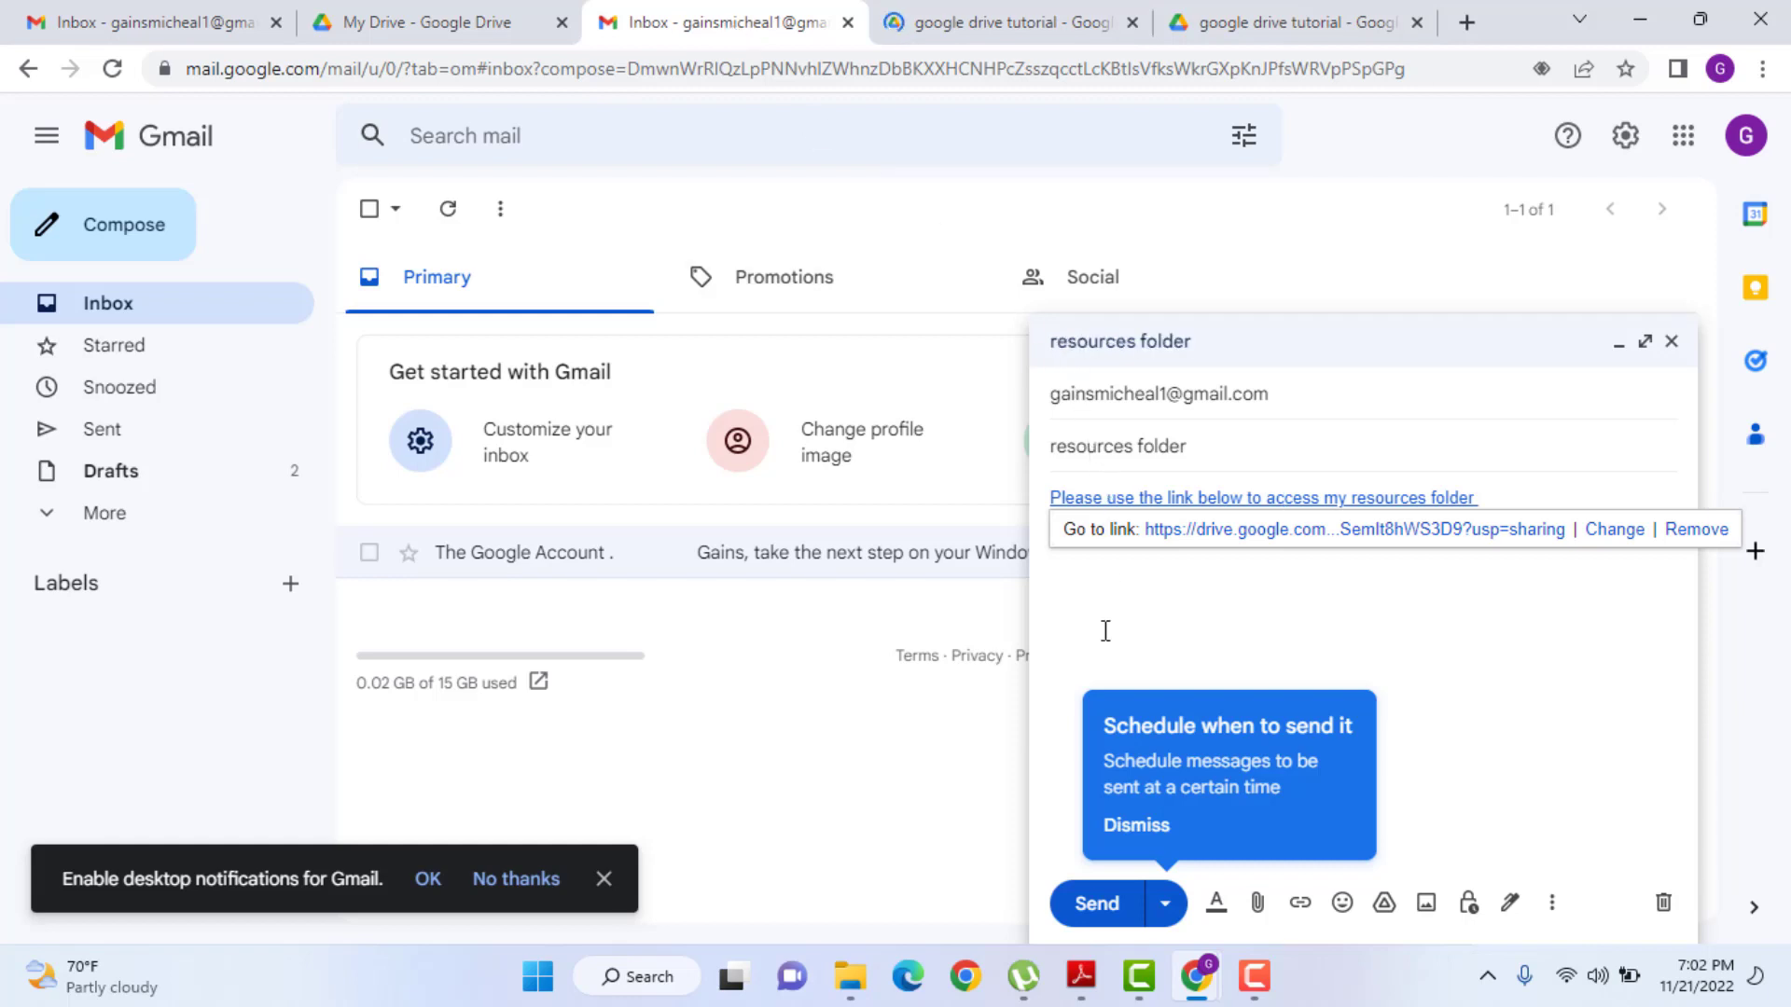
# - Send the 'resources folder' email, open it from the inbox, and browse the linked folder's wav and PDF files
pyautogui.click(1083, 594)
pyautogui.click(1074, 903)
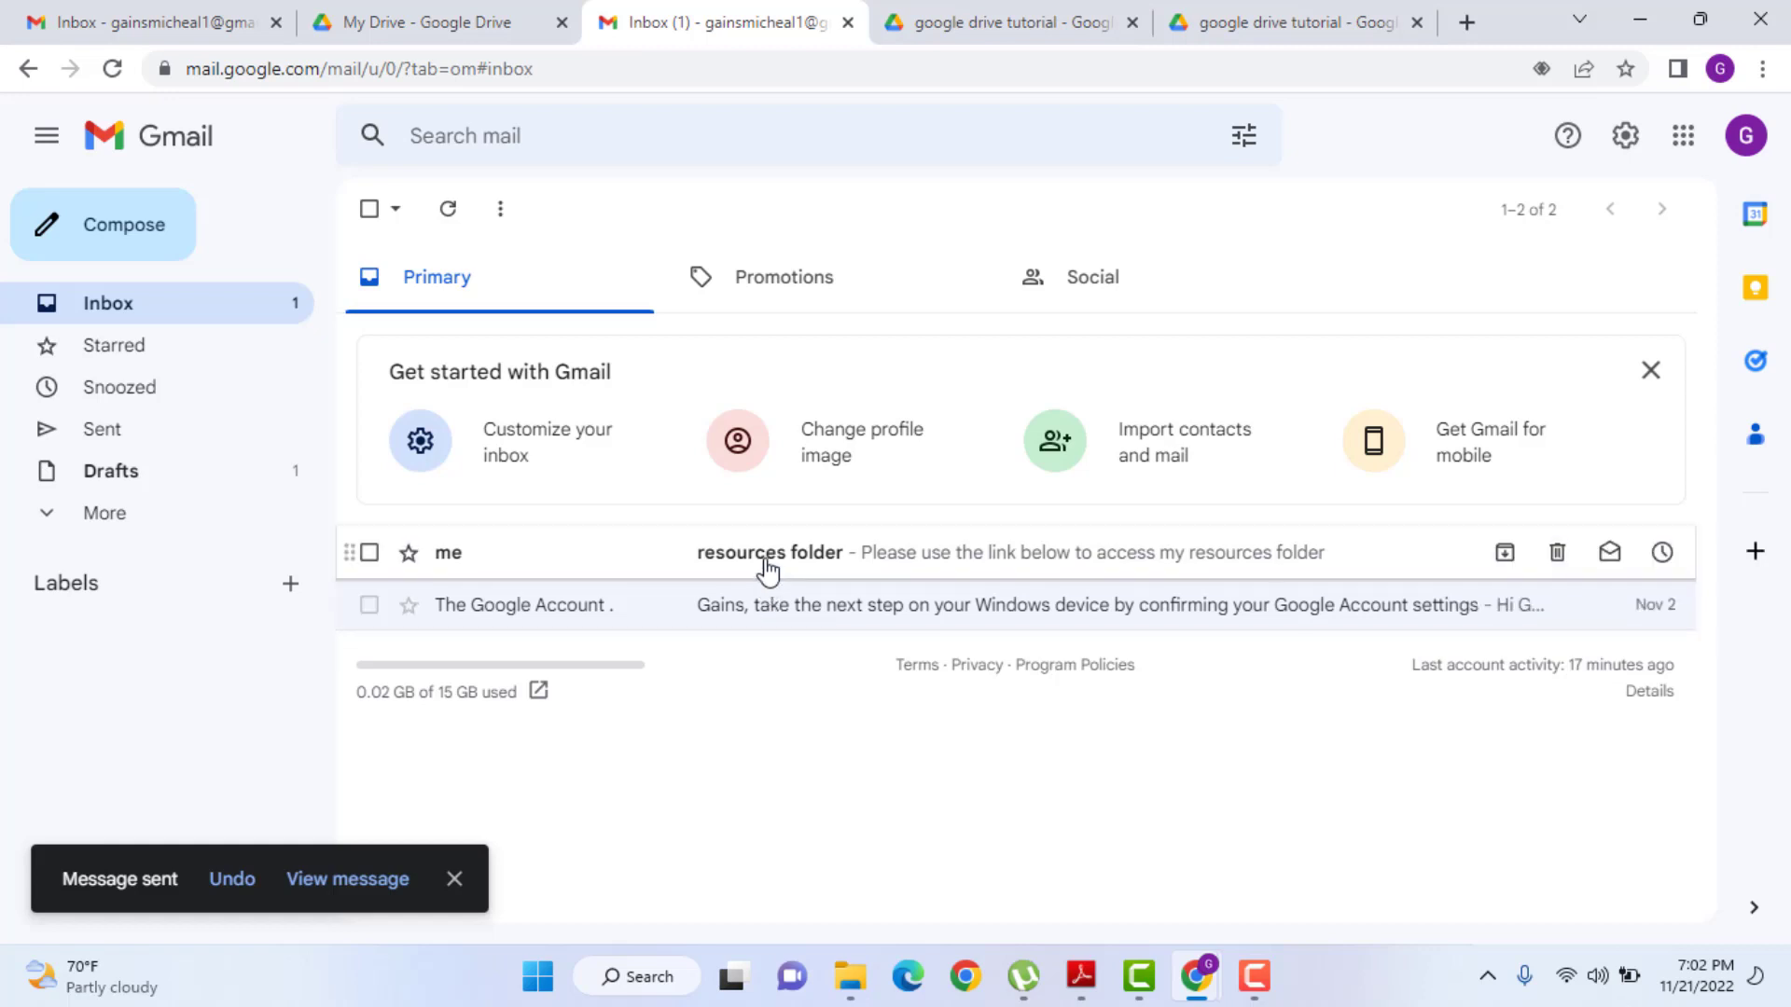
pyautogui.click(766, 555)
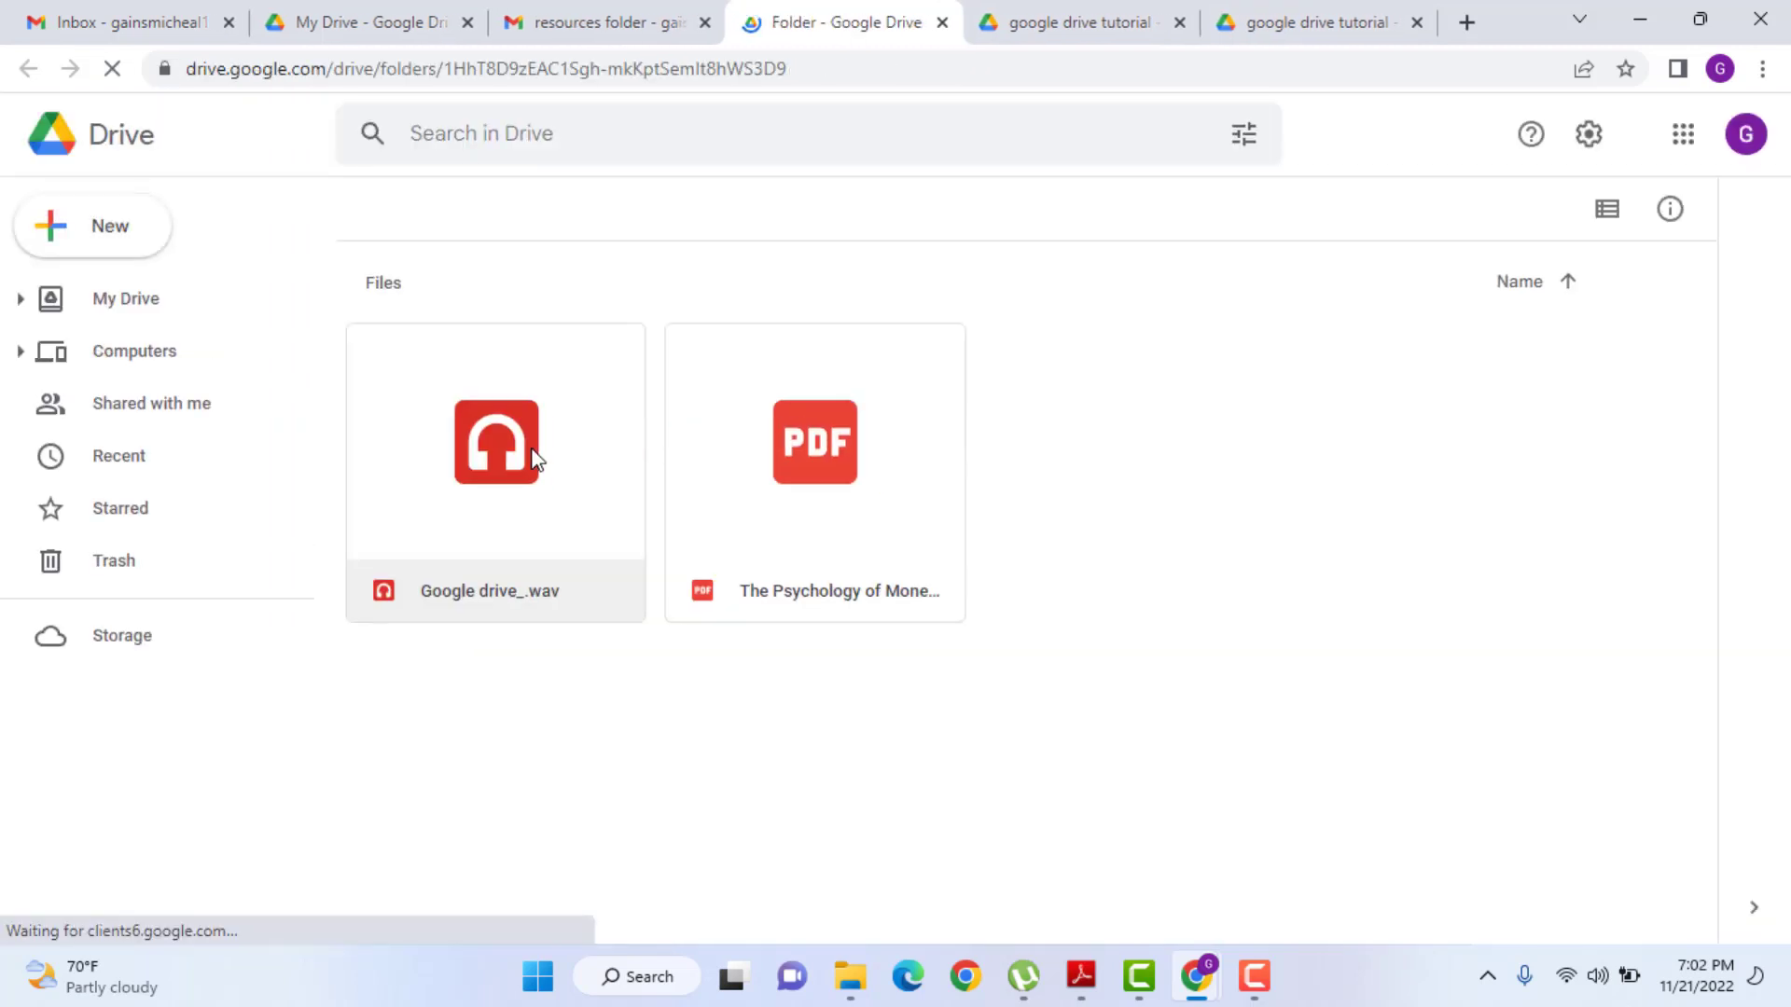
pyautogui.click(428, 441)
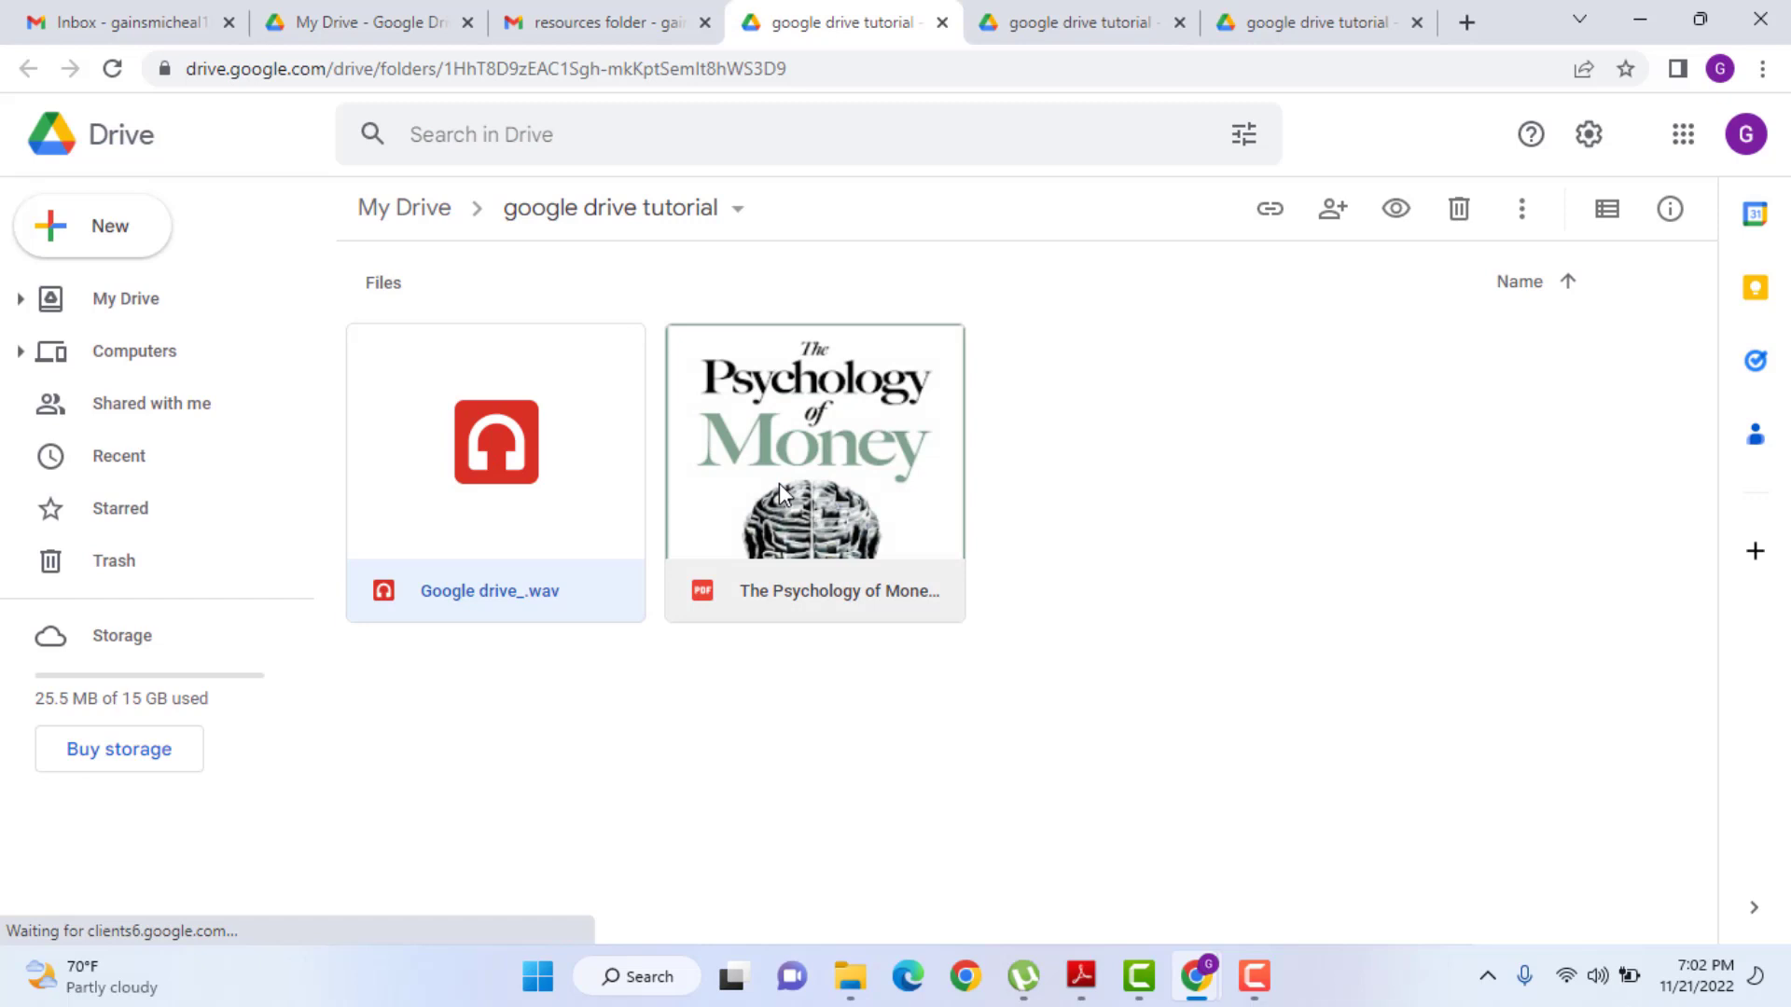
pyautogui.click(798, 470)
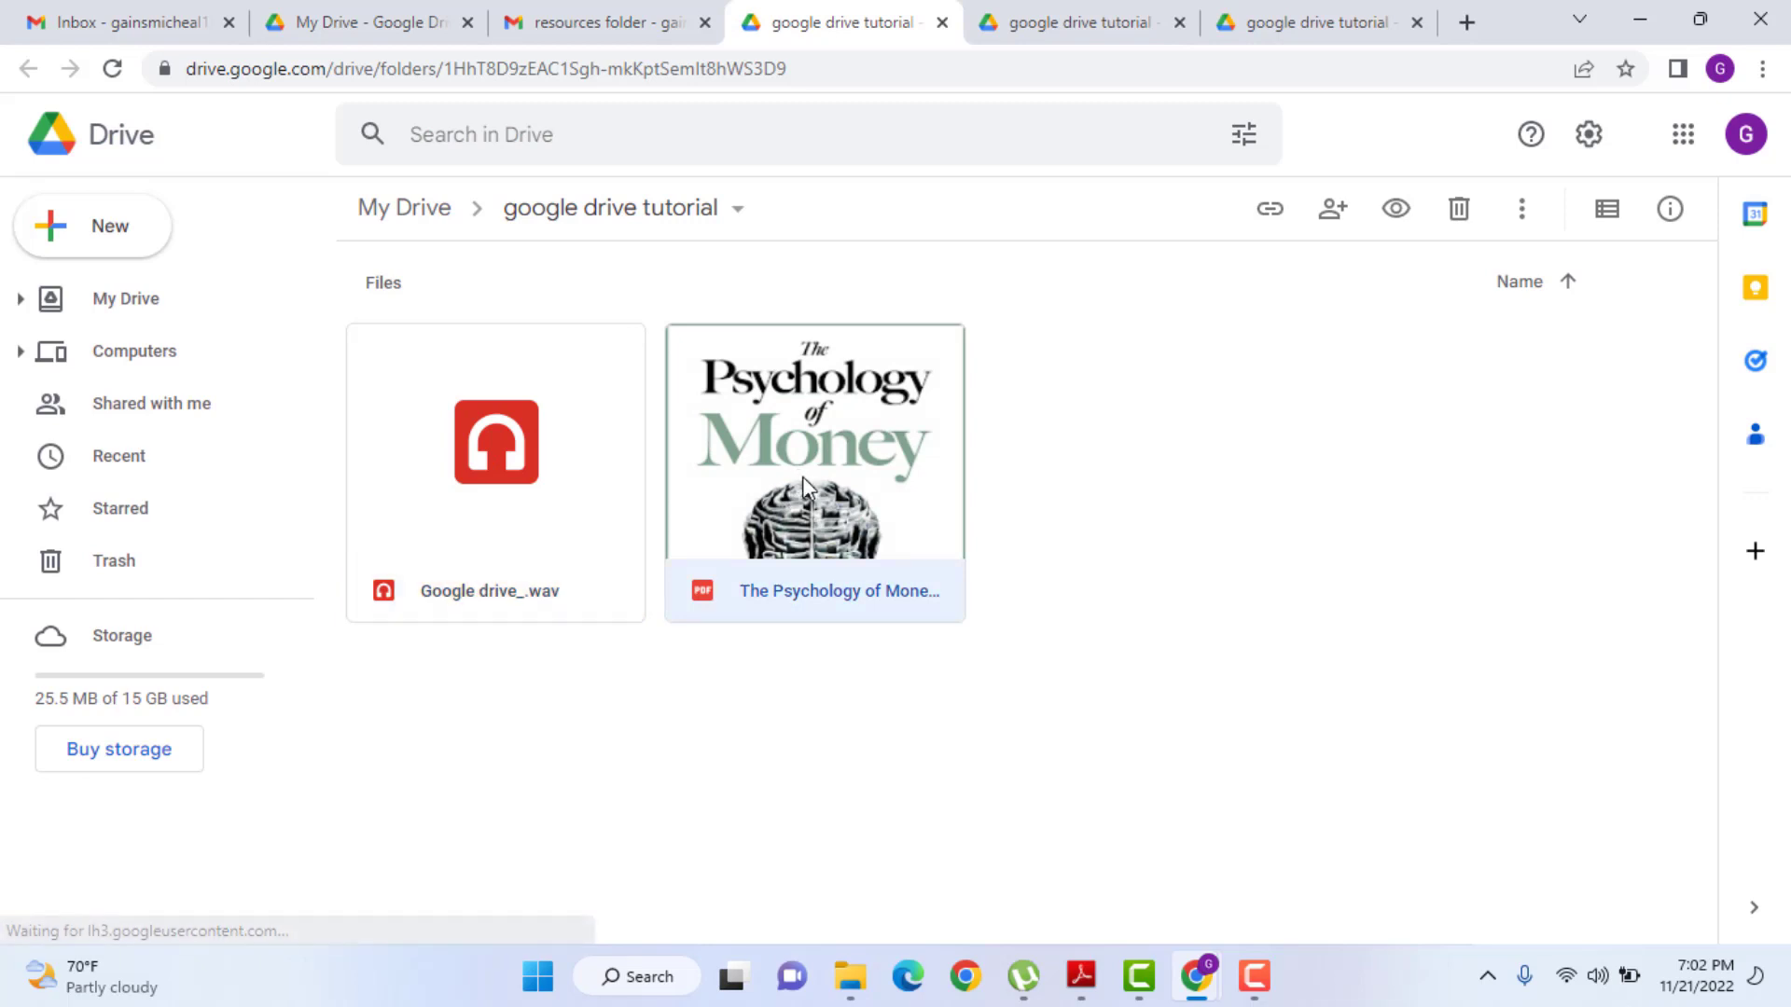